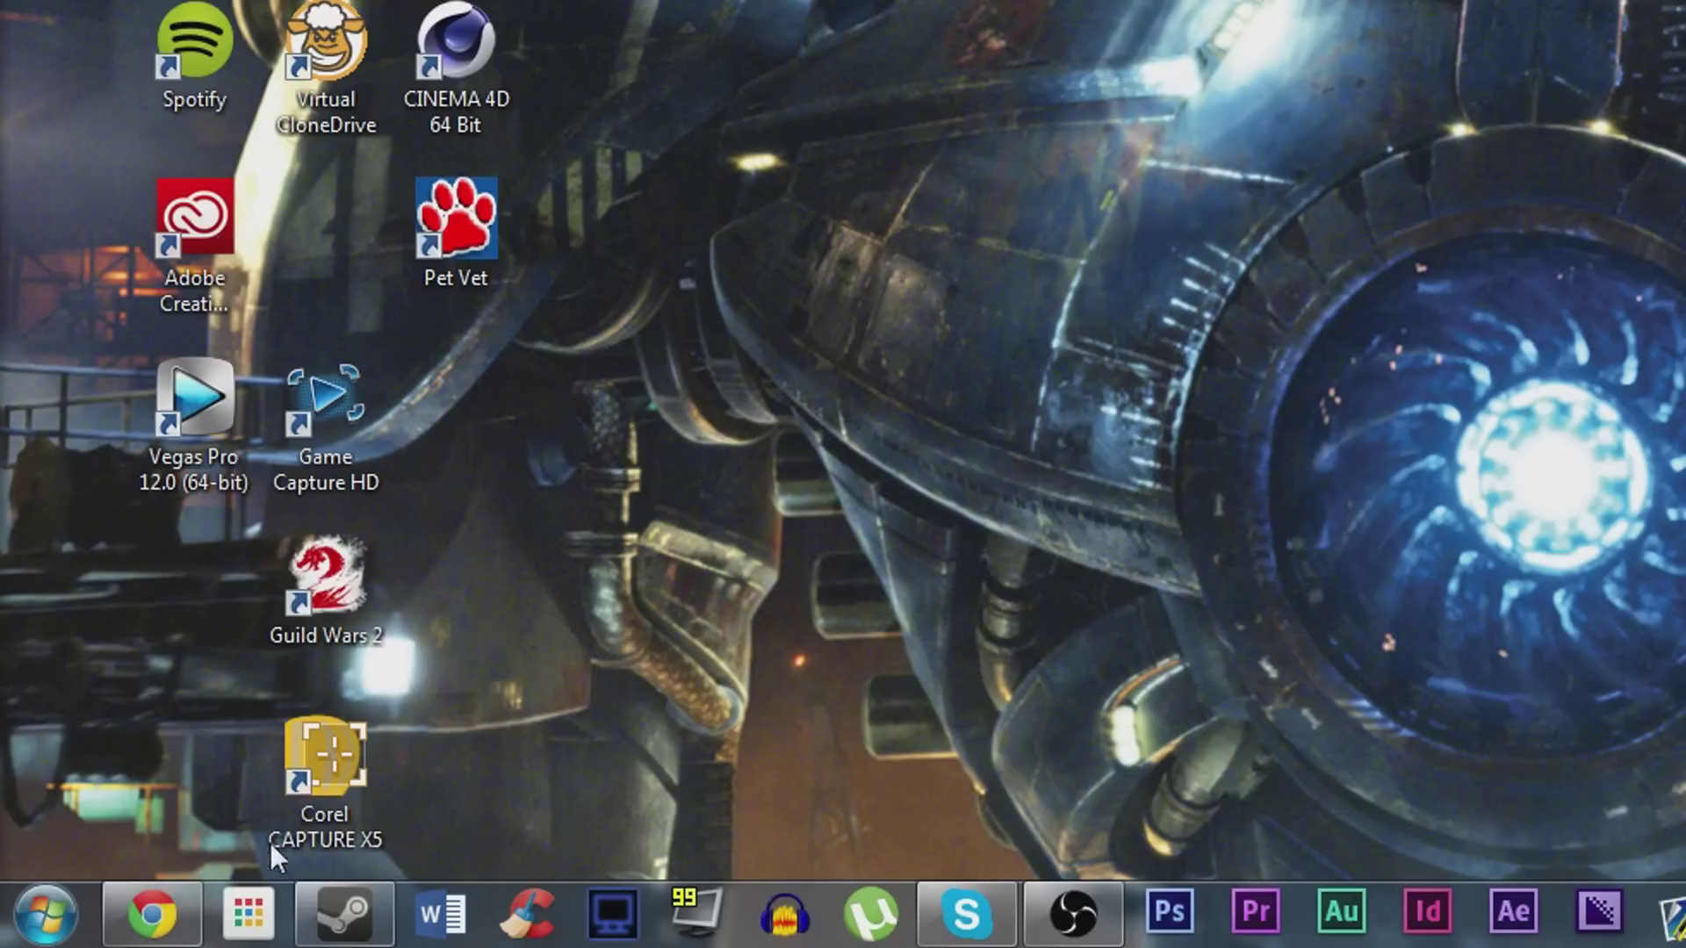
Open the Chrome App Launcher and start the Magisto app.
left_click(246, 929)
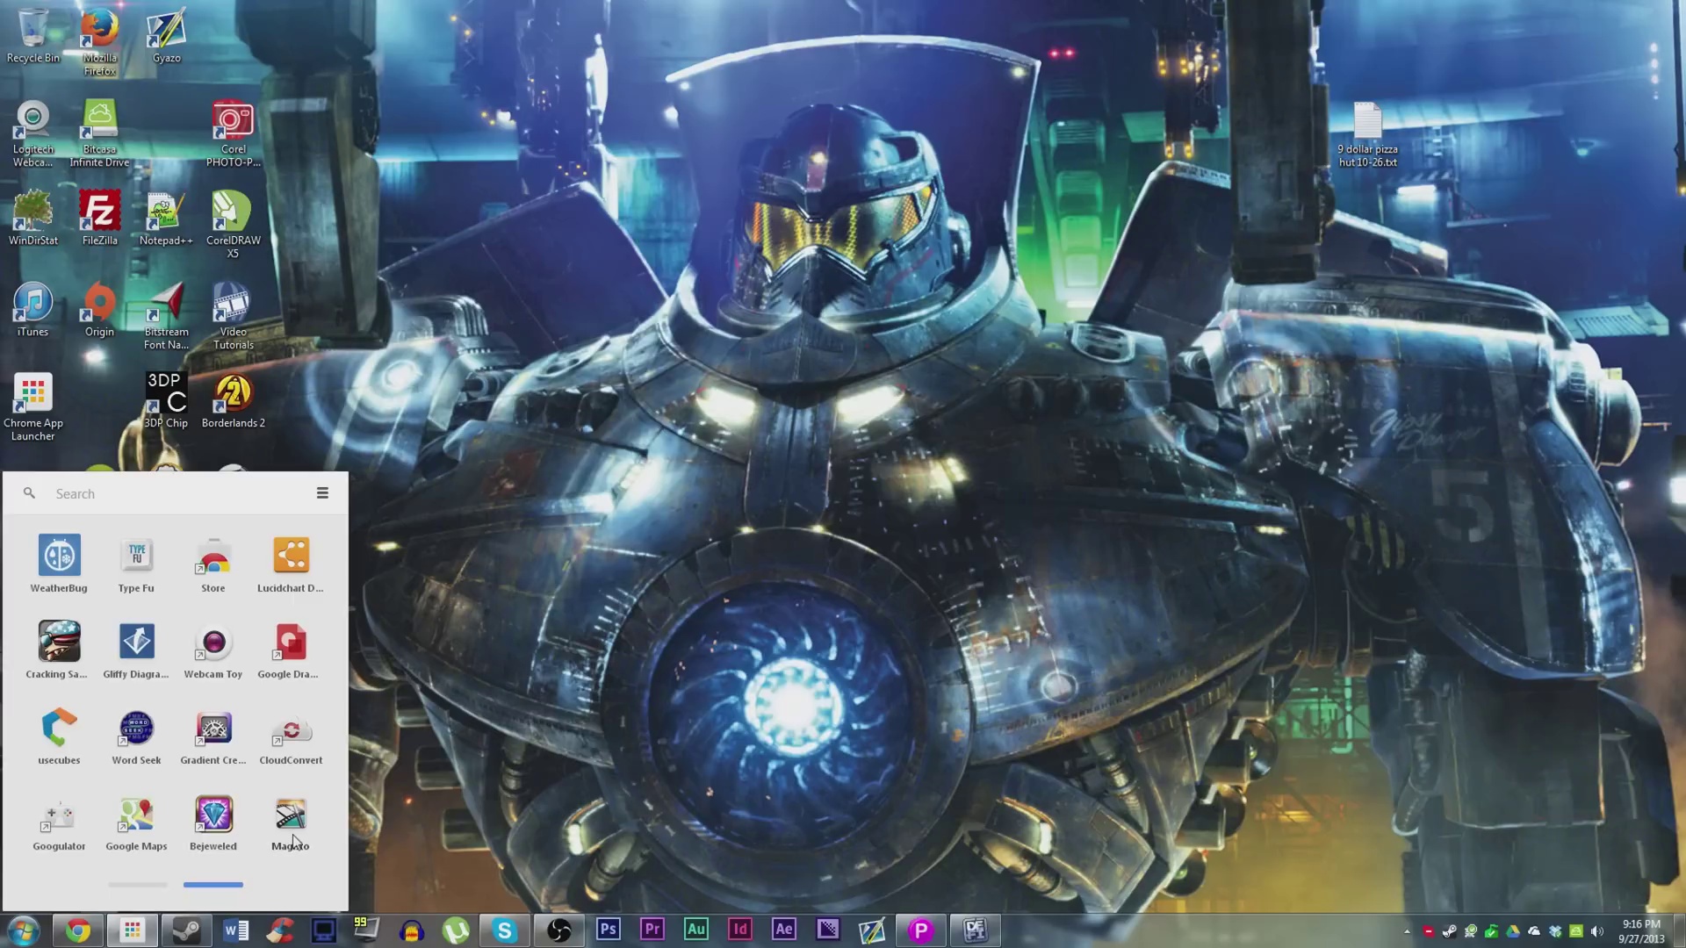
left_click(562, 735)
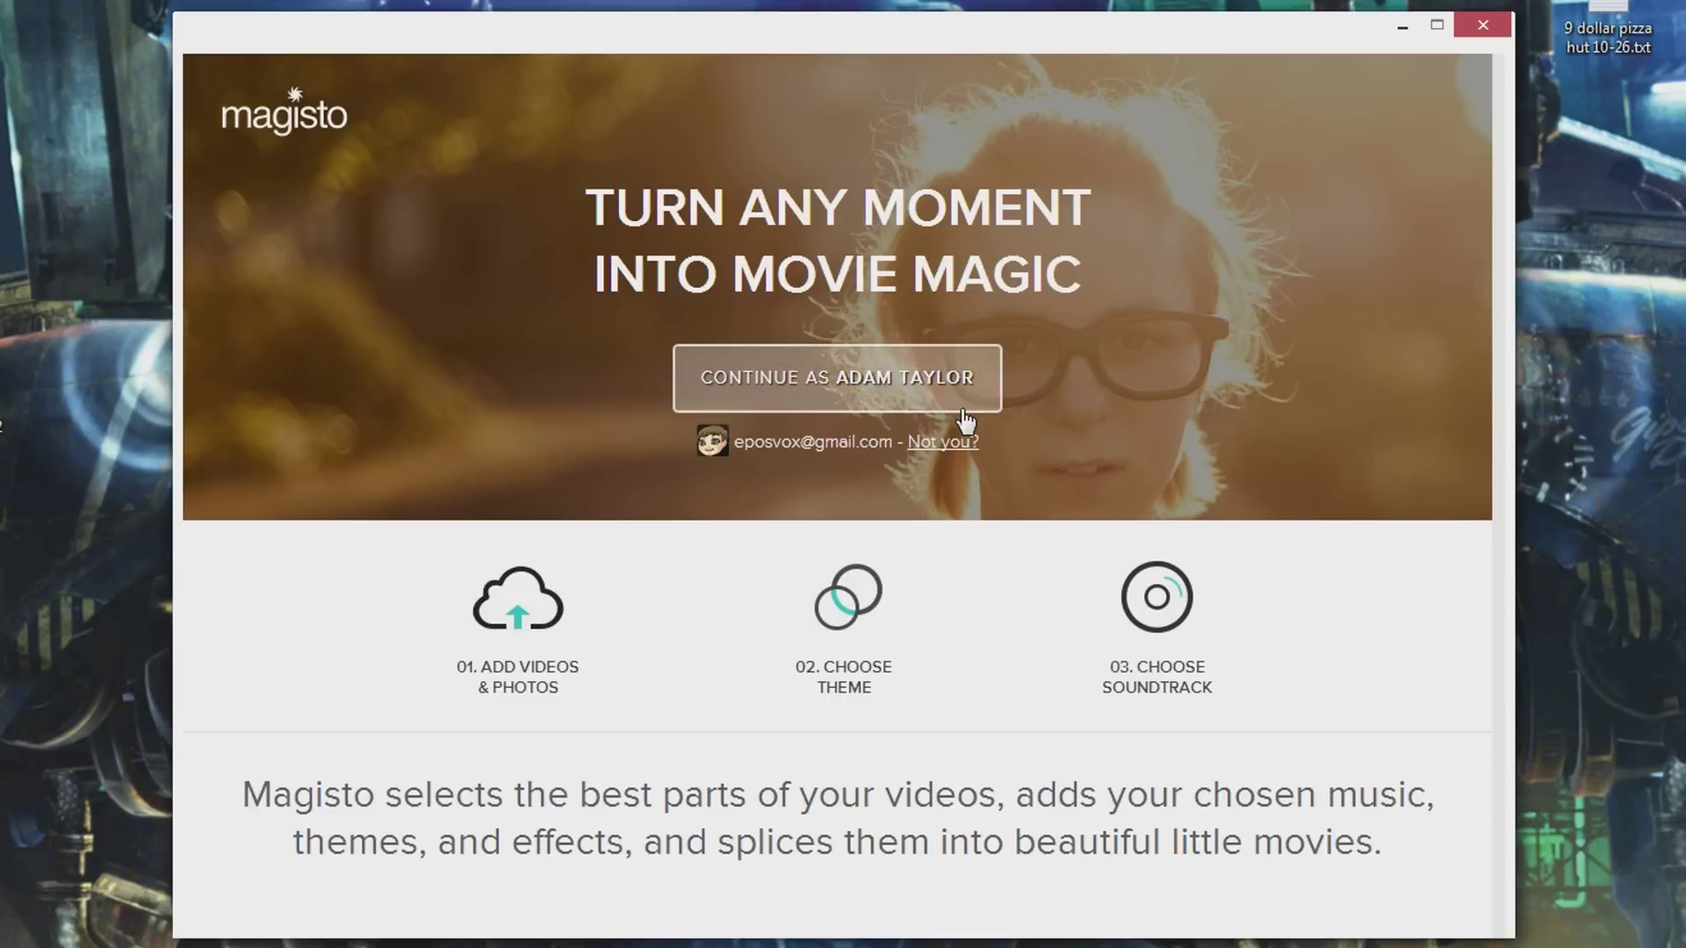
Continue as the signed-in Magisto user to reach the Step 1 add-videos page.
left_click(906, 402)
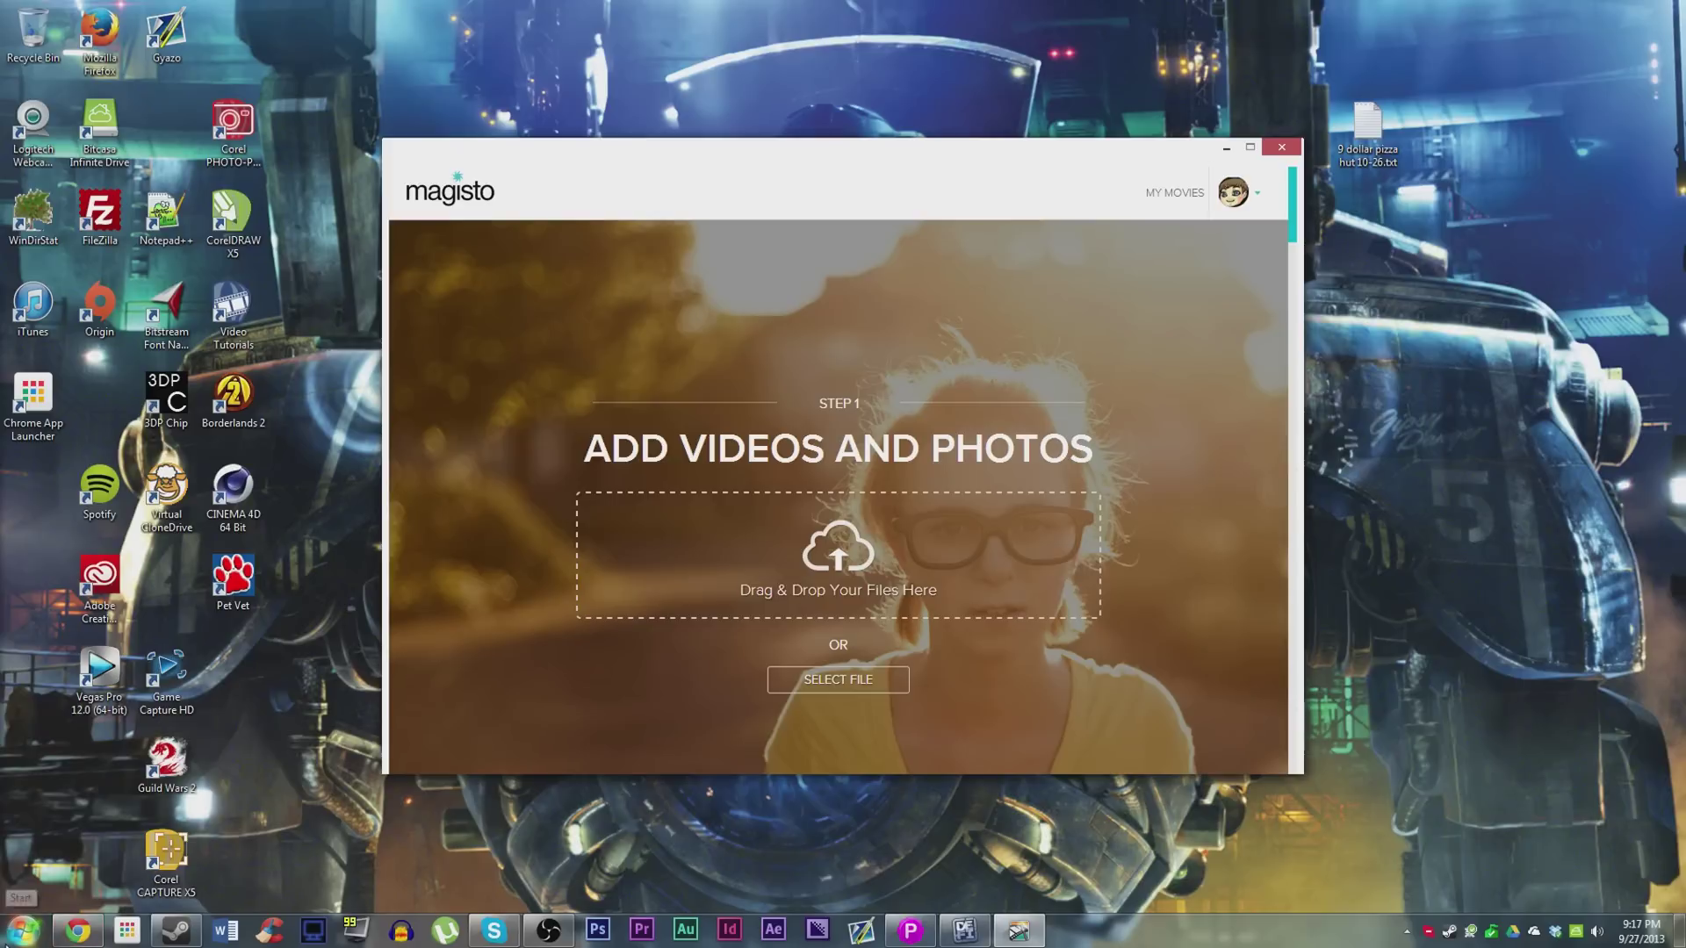
left_click(23, 929)
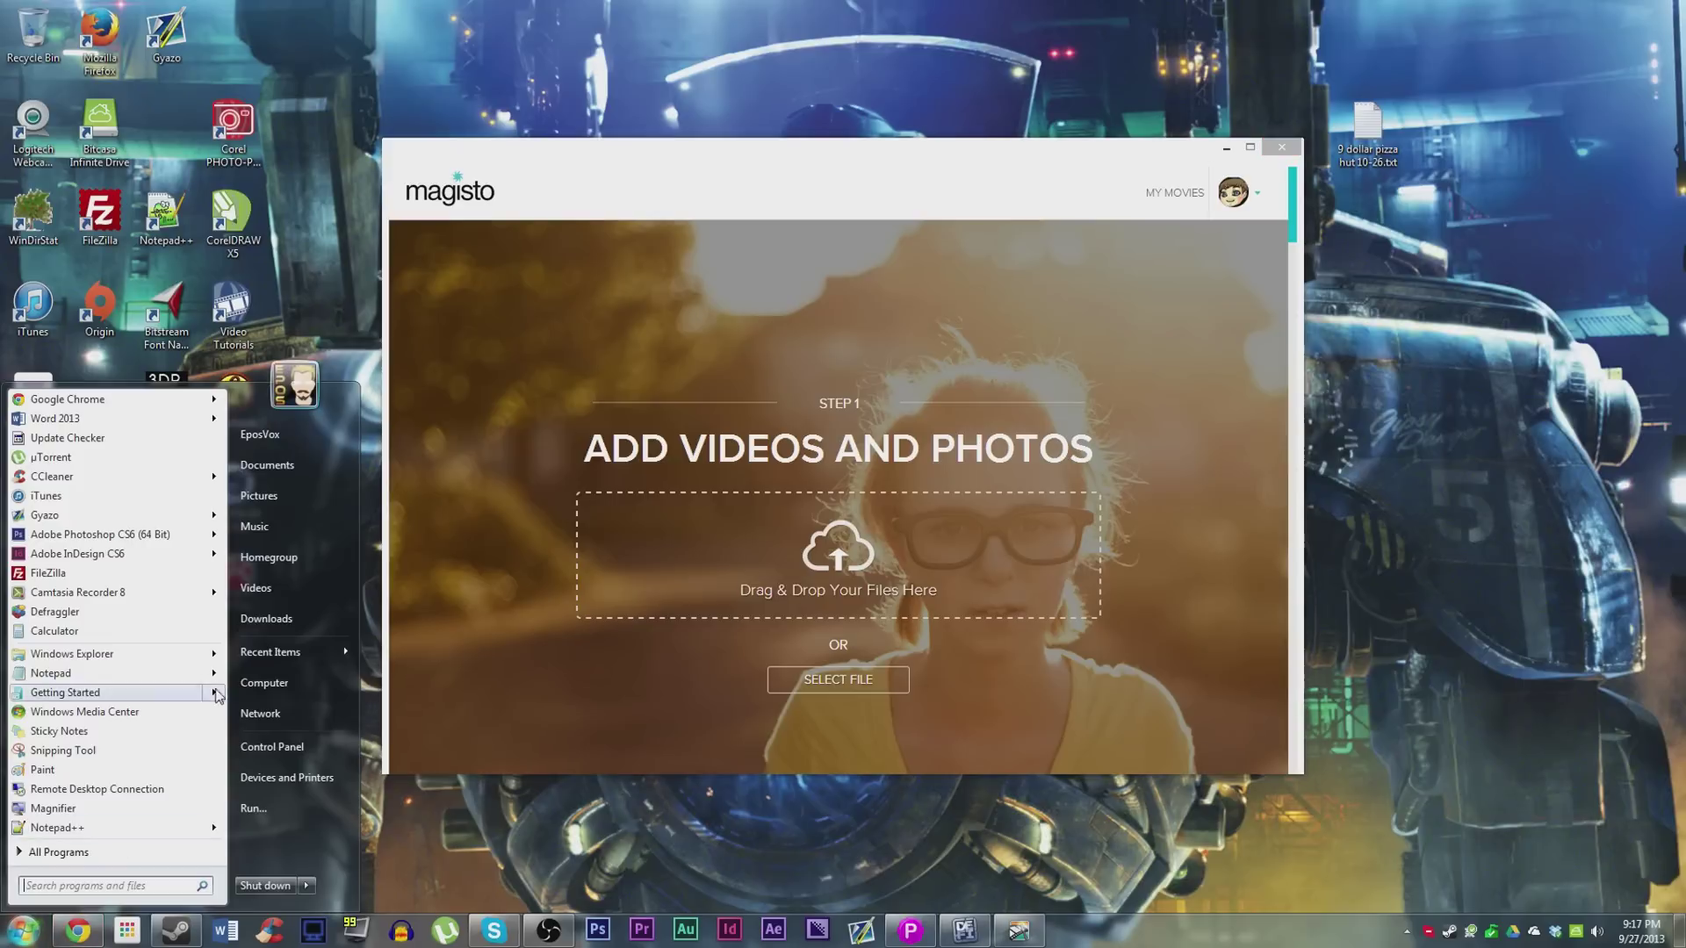
Open the D:\9-14-13 KF Prizes folder in Windows Explorer.
left_click(264, 672)
key("super+e")
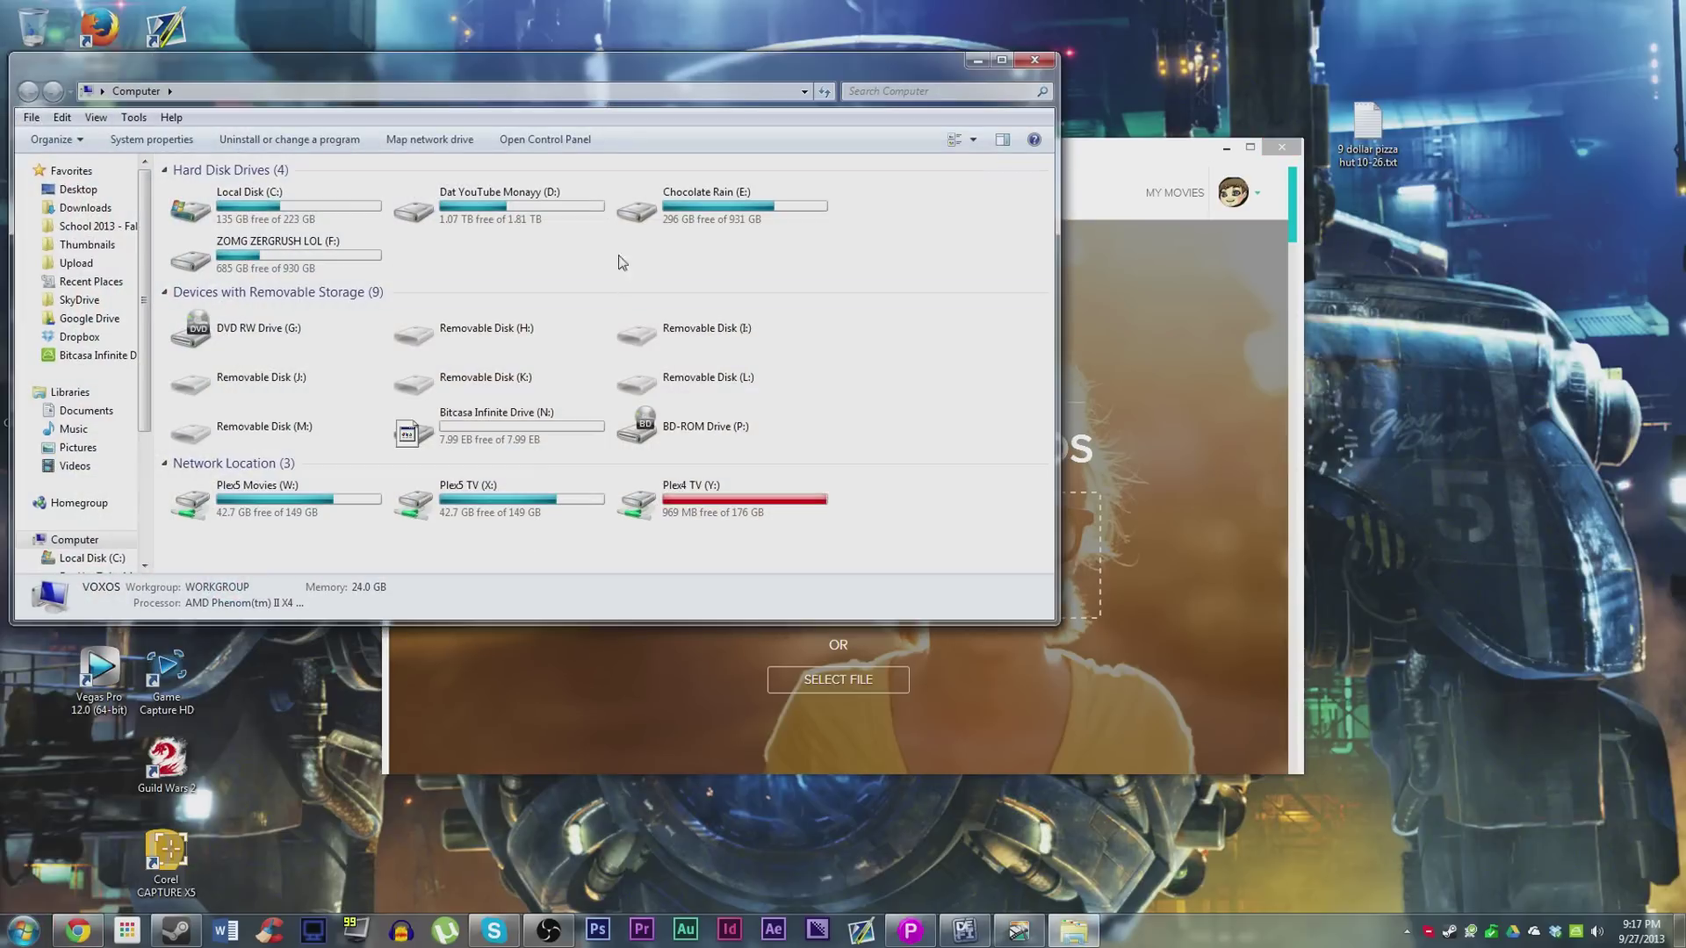
double_click(588, 204)
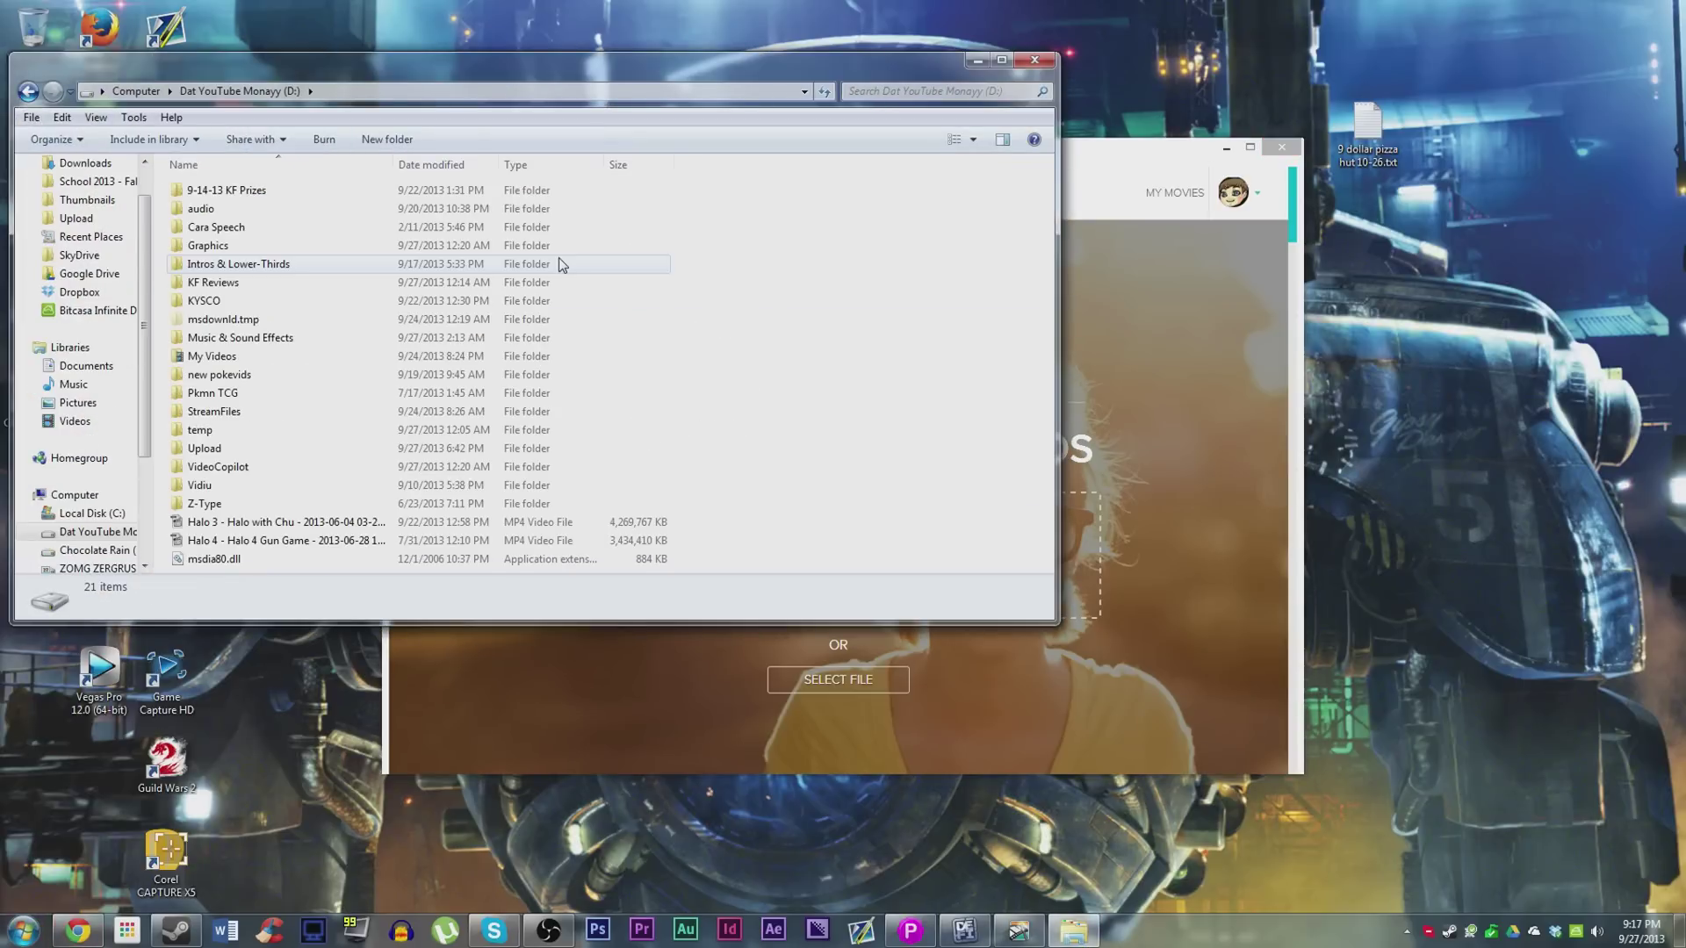
double_click(249, 186)
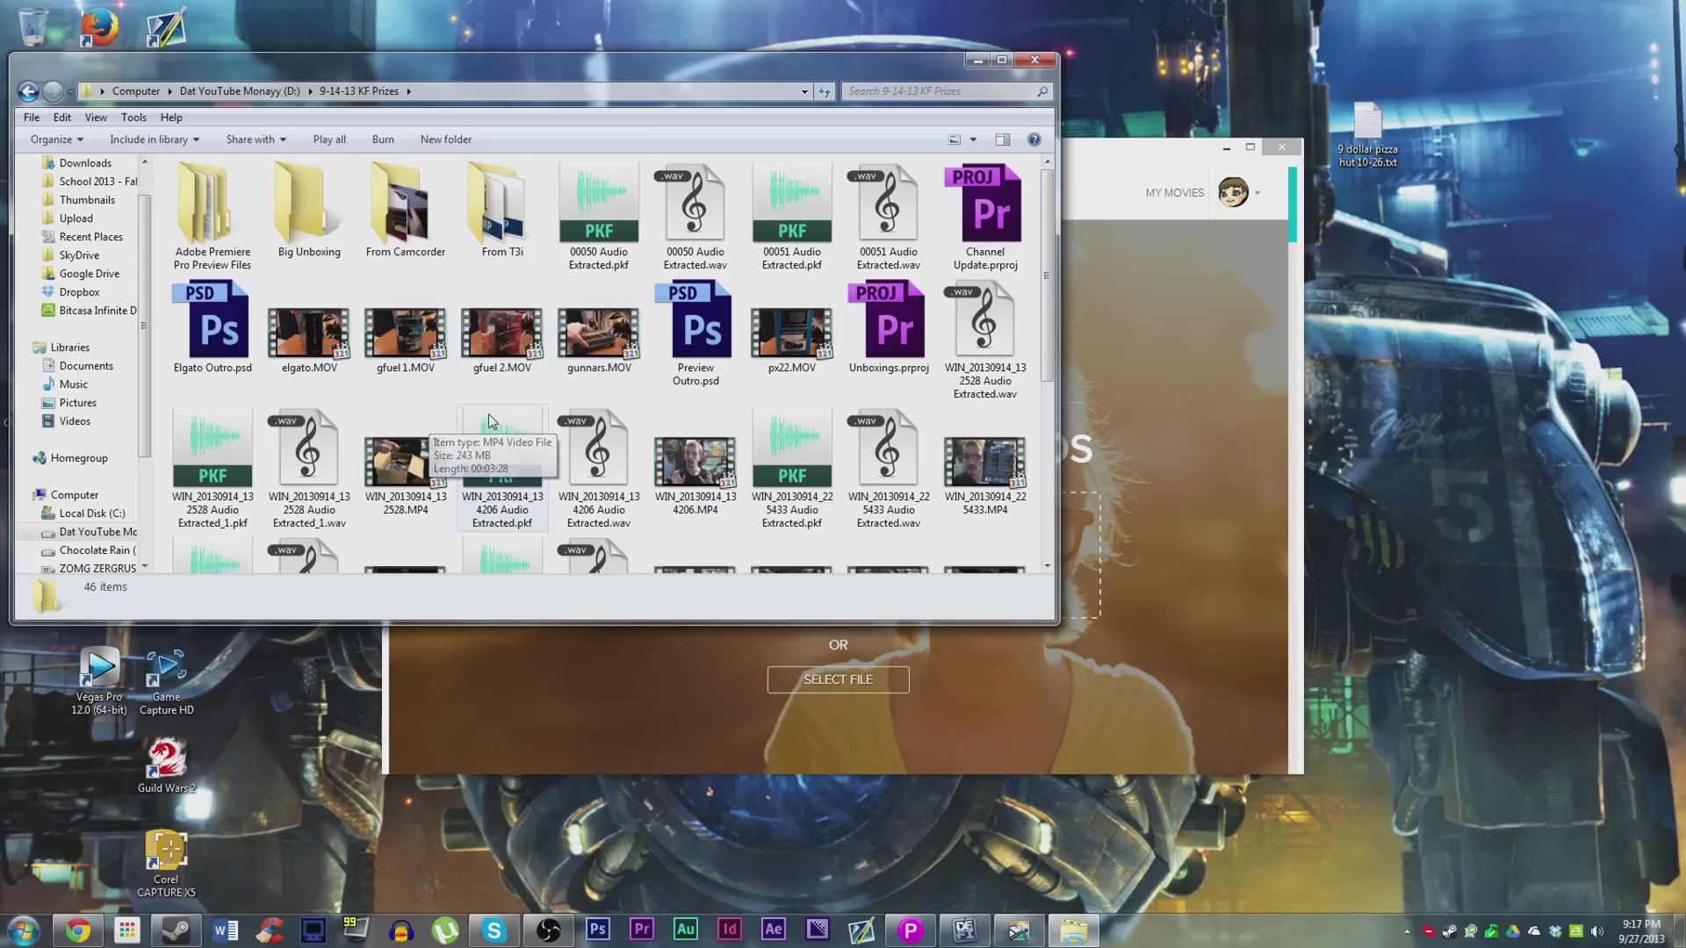
Select six clips, including elgato.MOV, px22.MOV and WIN_20130914_132528.MP4, and drop them into Magisto.
left_click(325, 325)
left_click(405, 333, "ctrl")
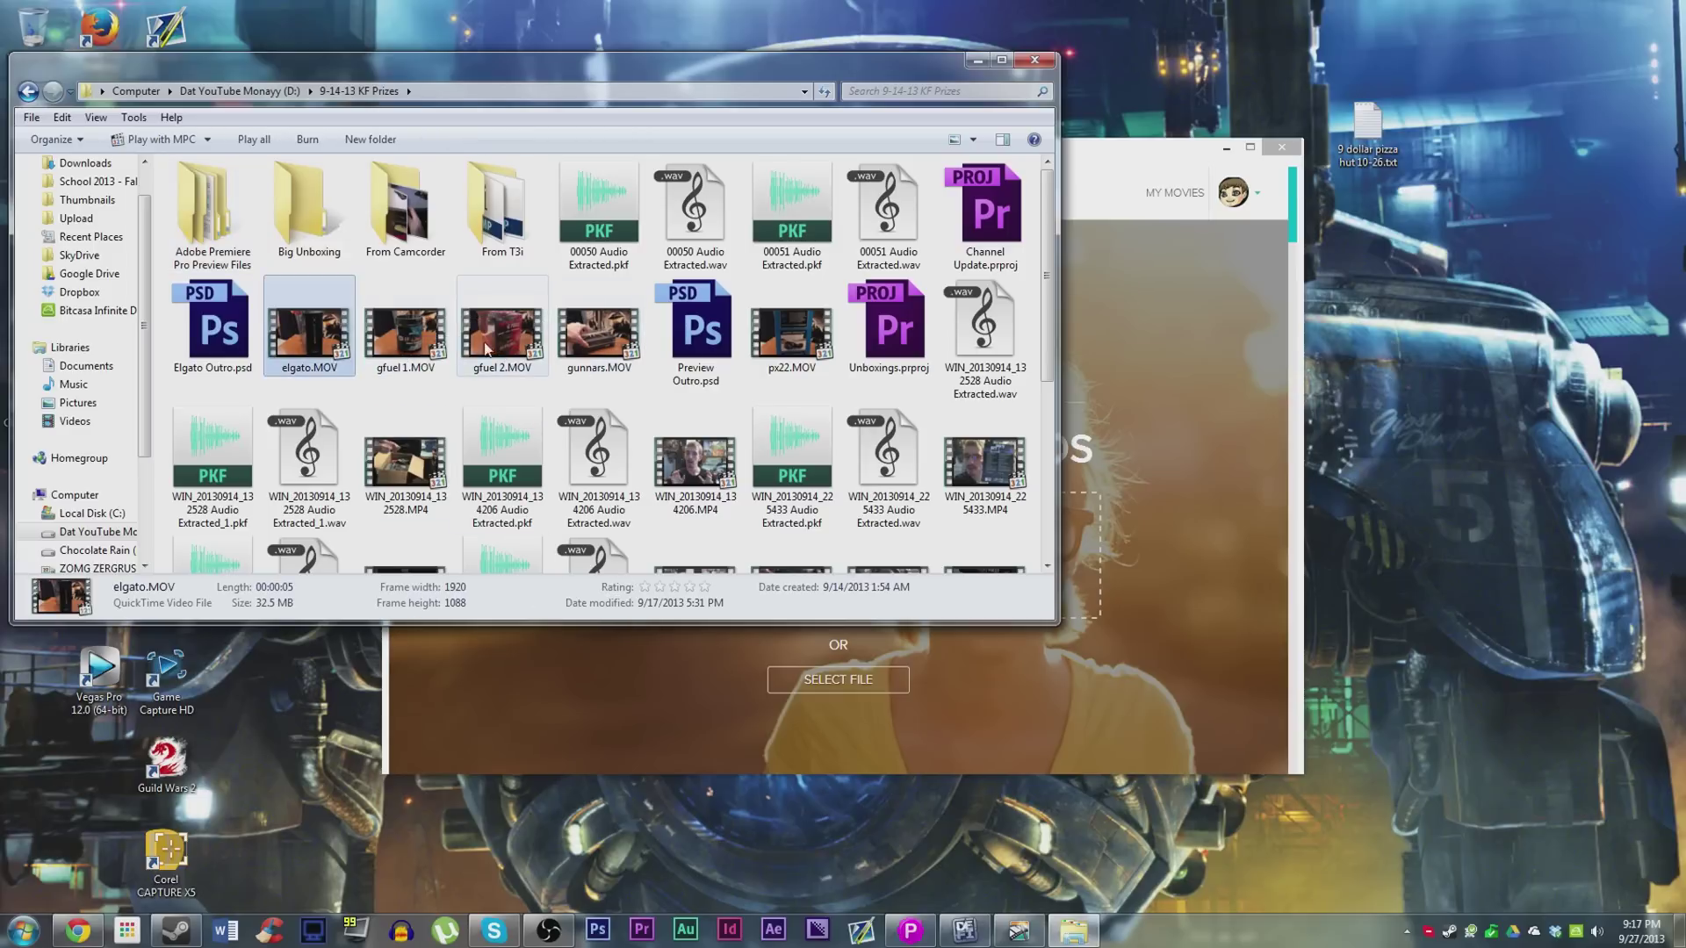
left_click(599, 334, "ctrl+shift")
left_click(801, 344, "ctrl")
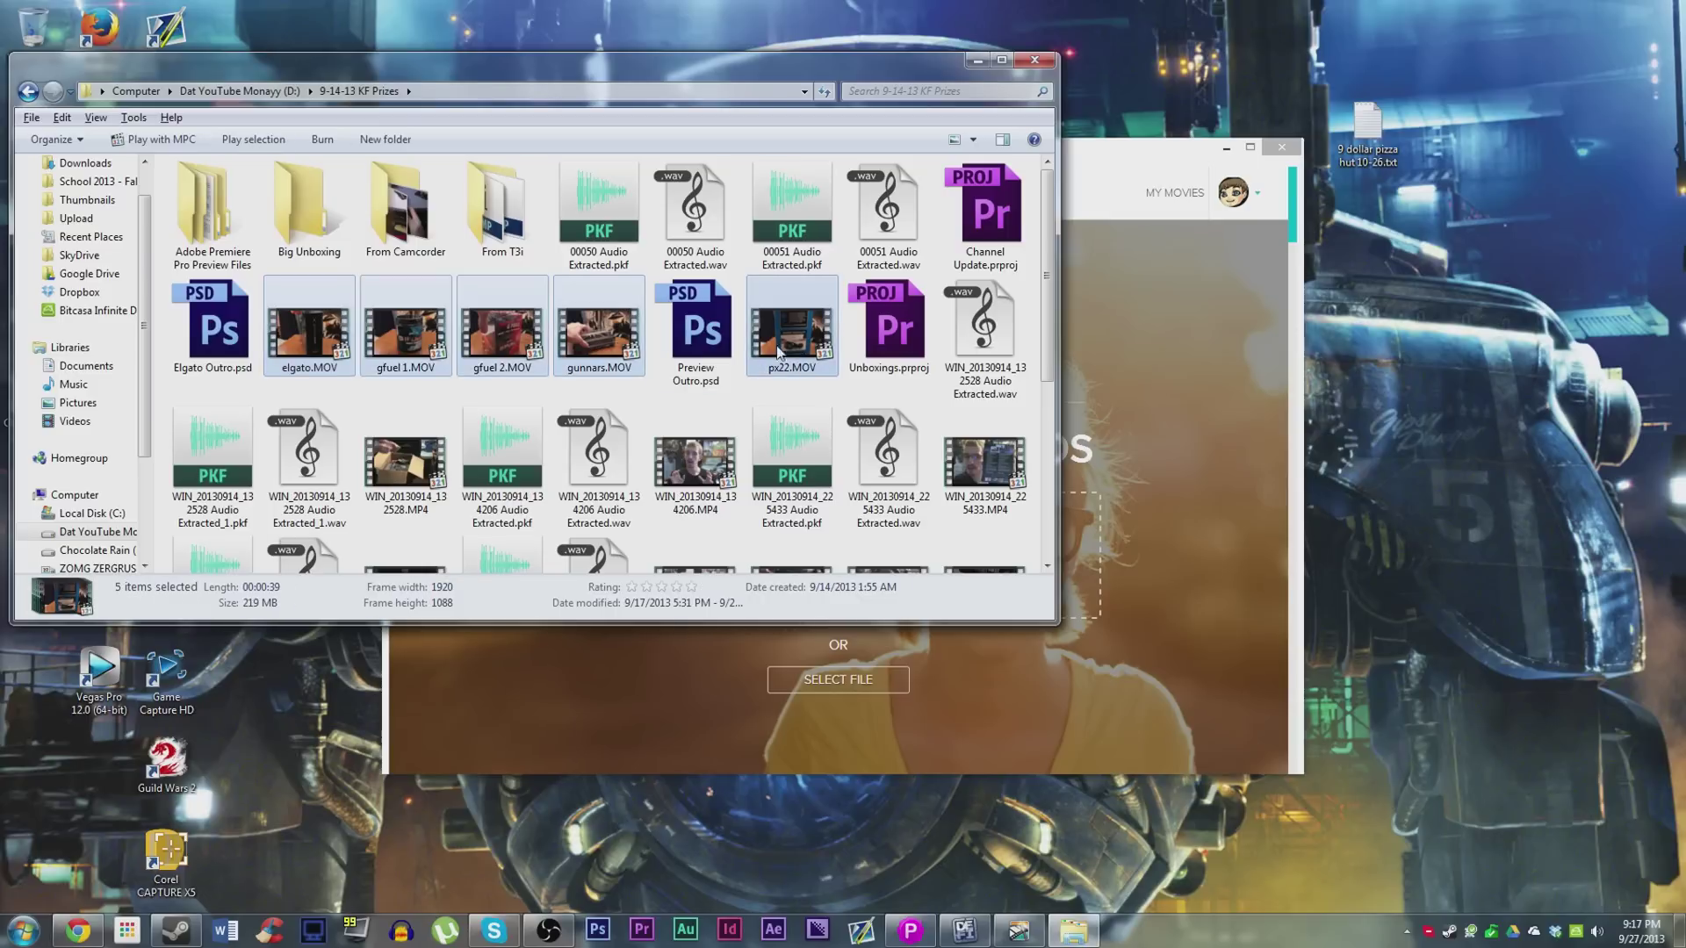
left_click(394, 493, "ctrl")
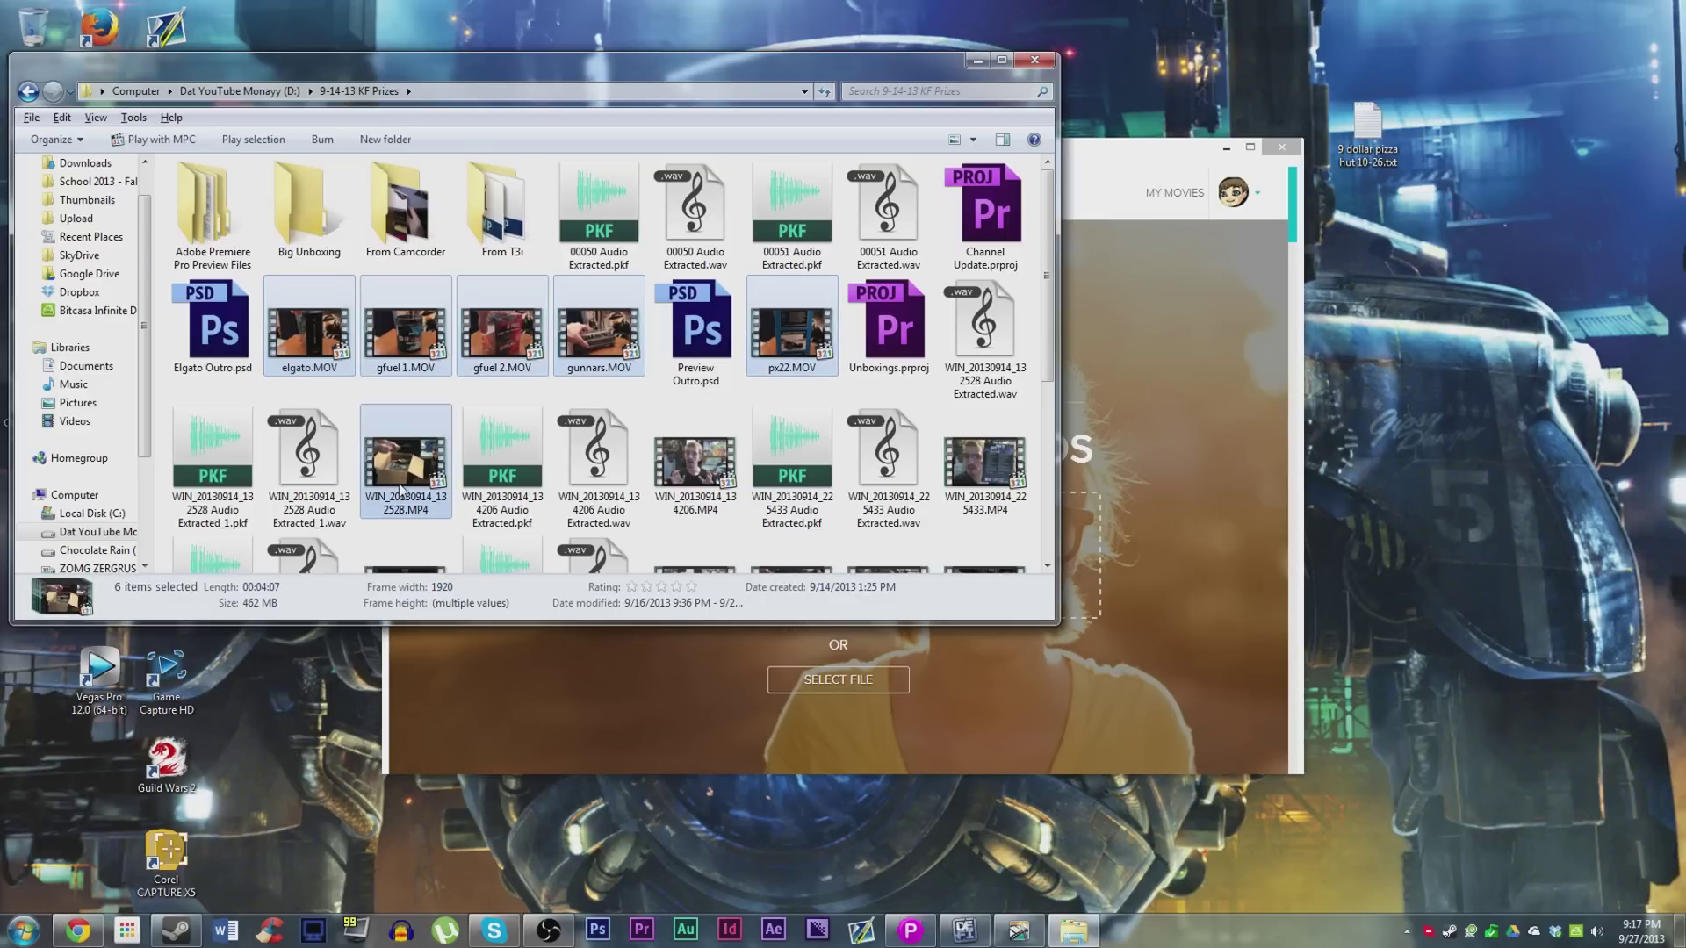
scroll(414, 482, "down", 3)
scroll(527, 465, "up", 4)
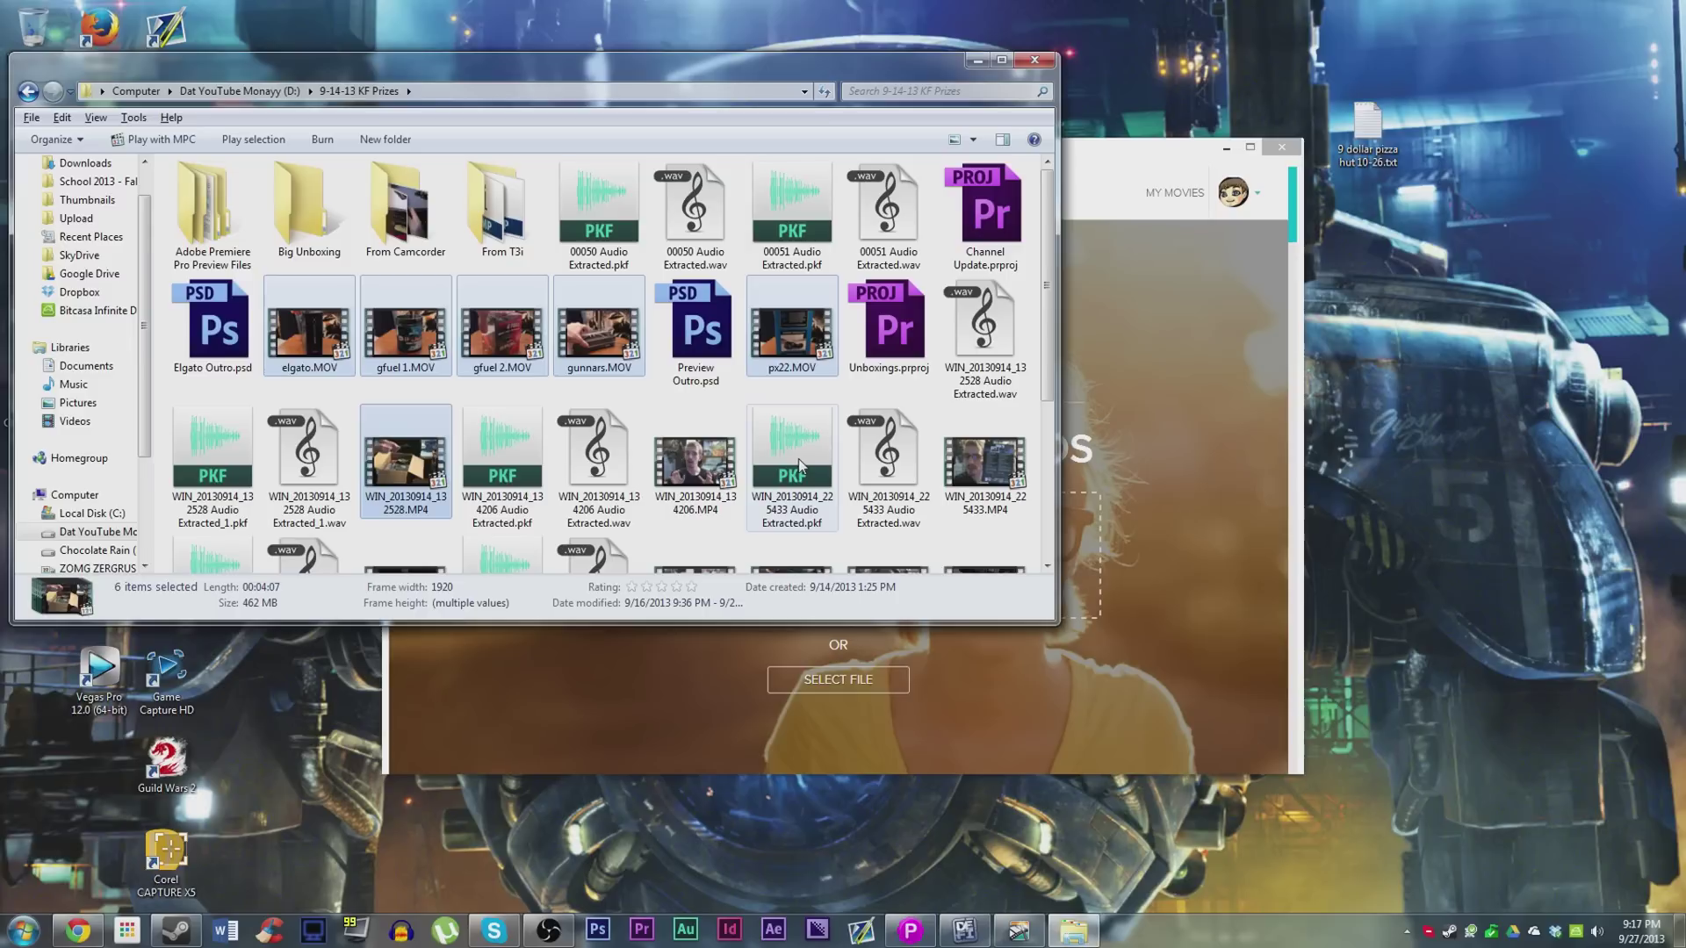
scroll(570, 465, "down", 4)
scroll(594, 465, "up", 4)
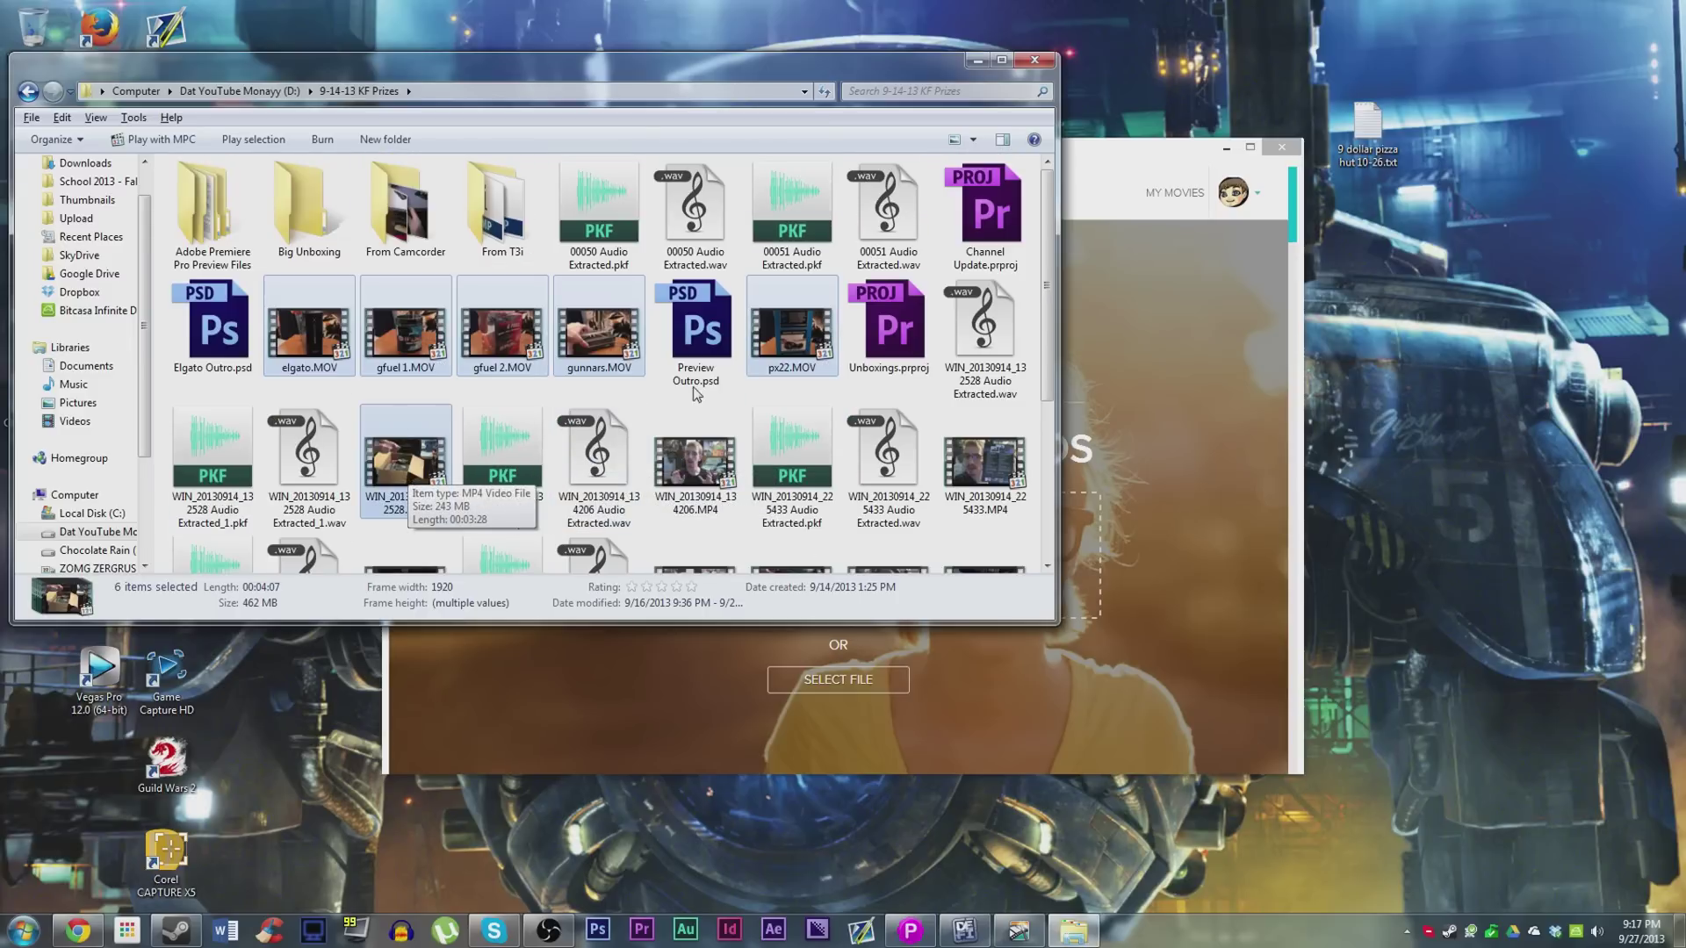
left_click_drag(325, 344, 1110, 534)
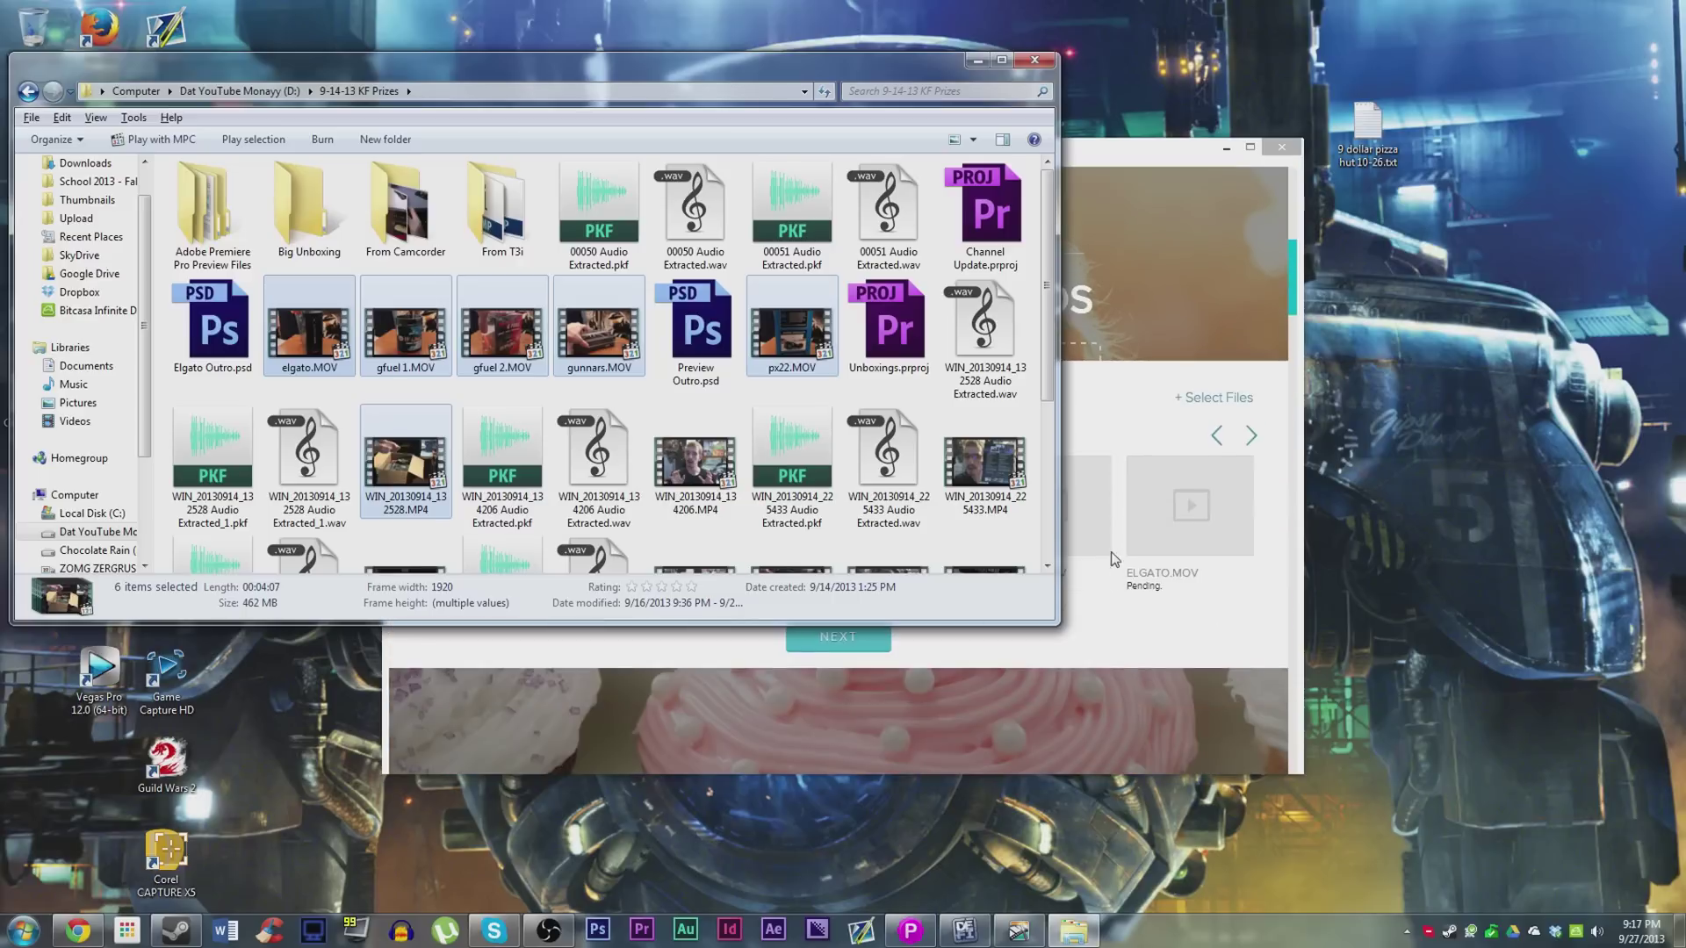
Bring Magisto forward and let the six dropped videos start uploading.
left_click(1113, 644)
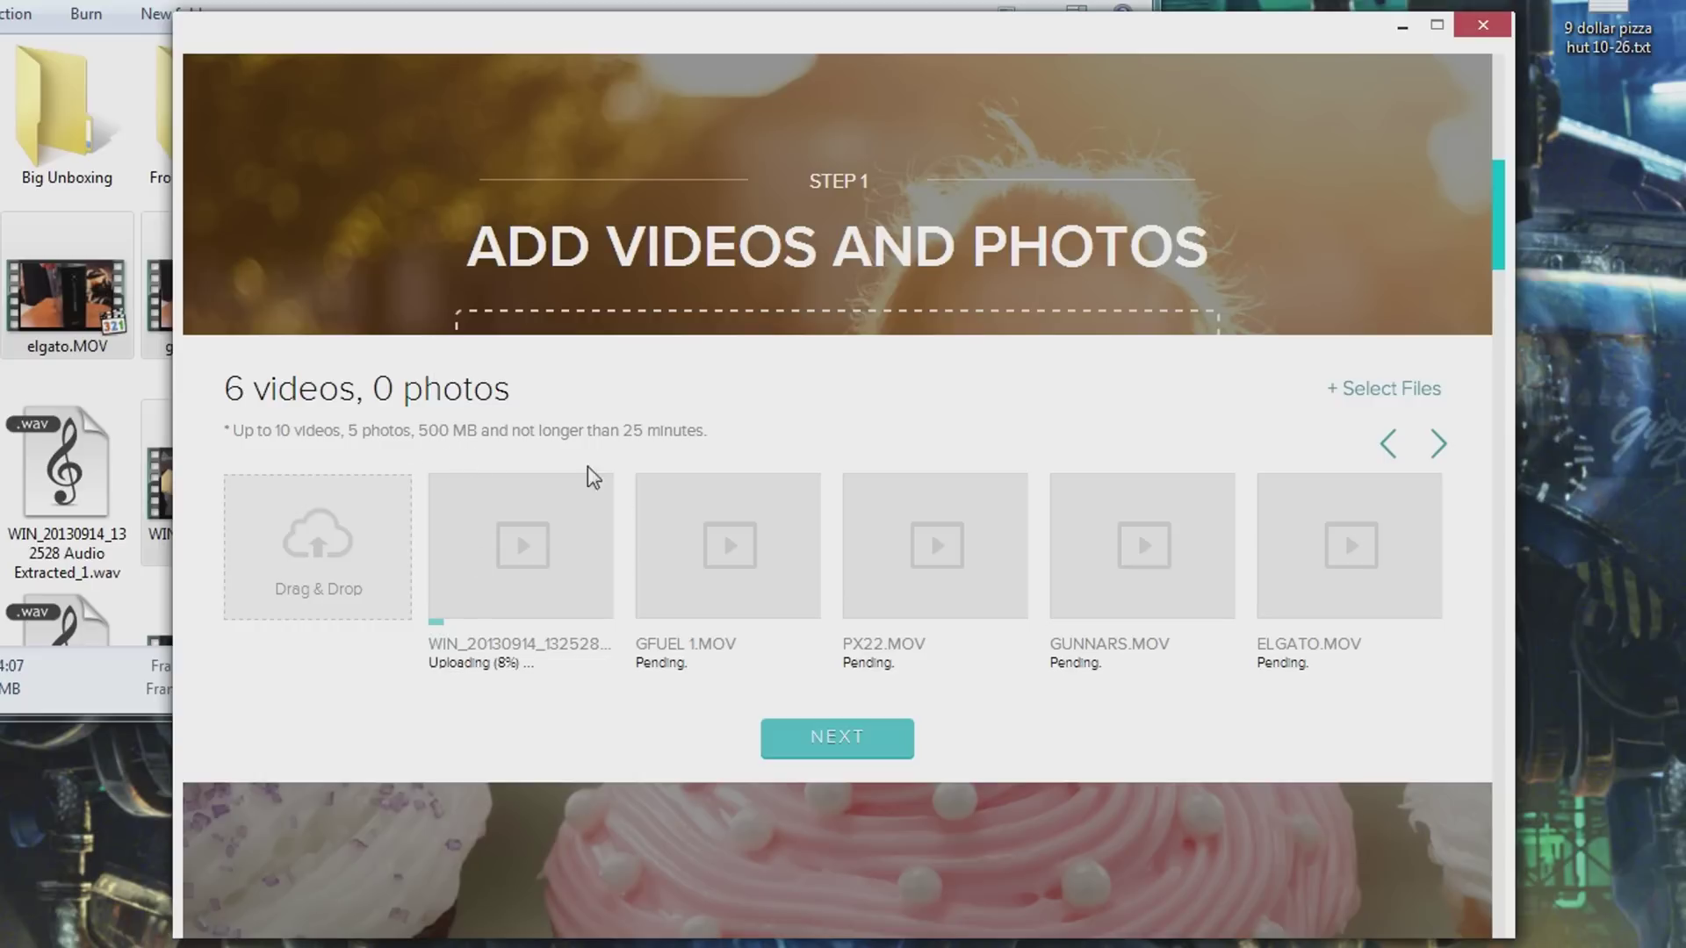
left_click(883, 731)
Once ELGATO.MOV and the four IMG photos show Done, continue to the editing-style step.
left_click(859, 745)
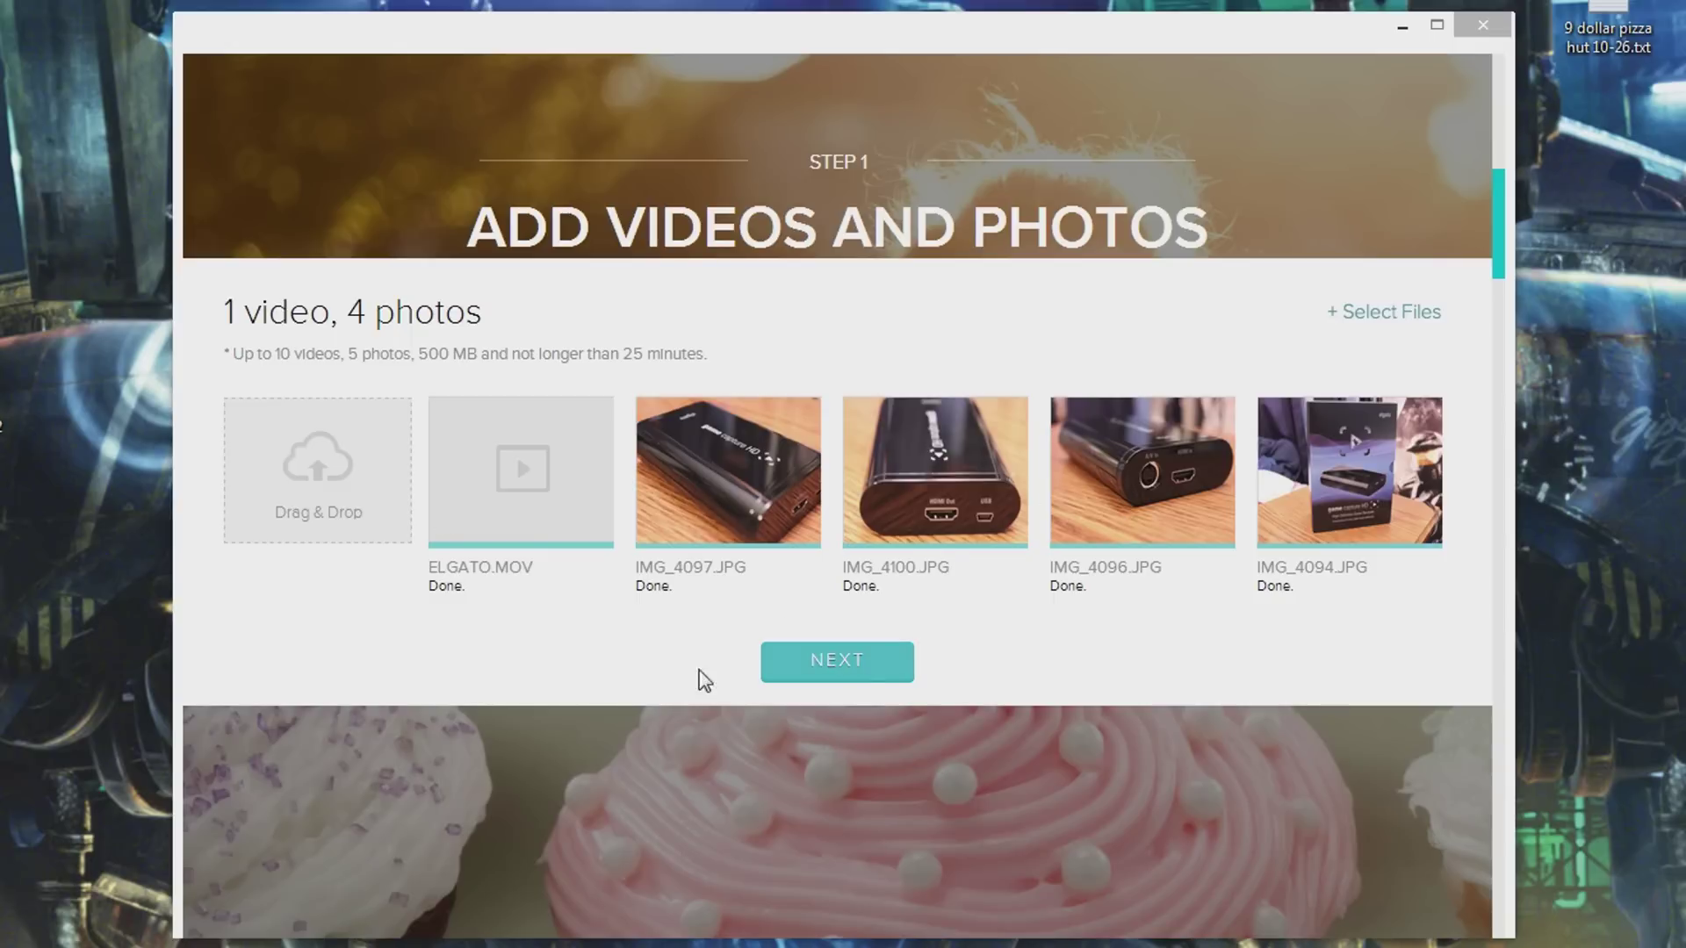
left_click(866, 682)
left_click(866, 676)
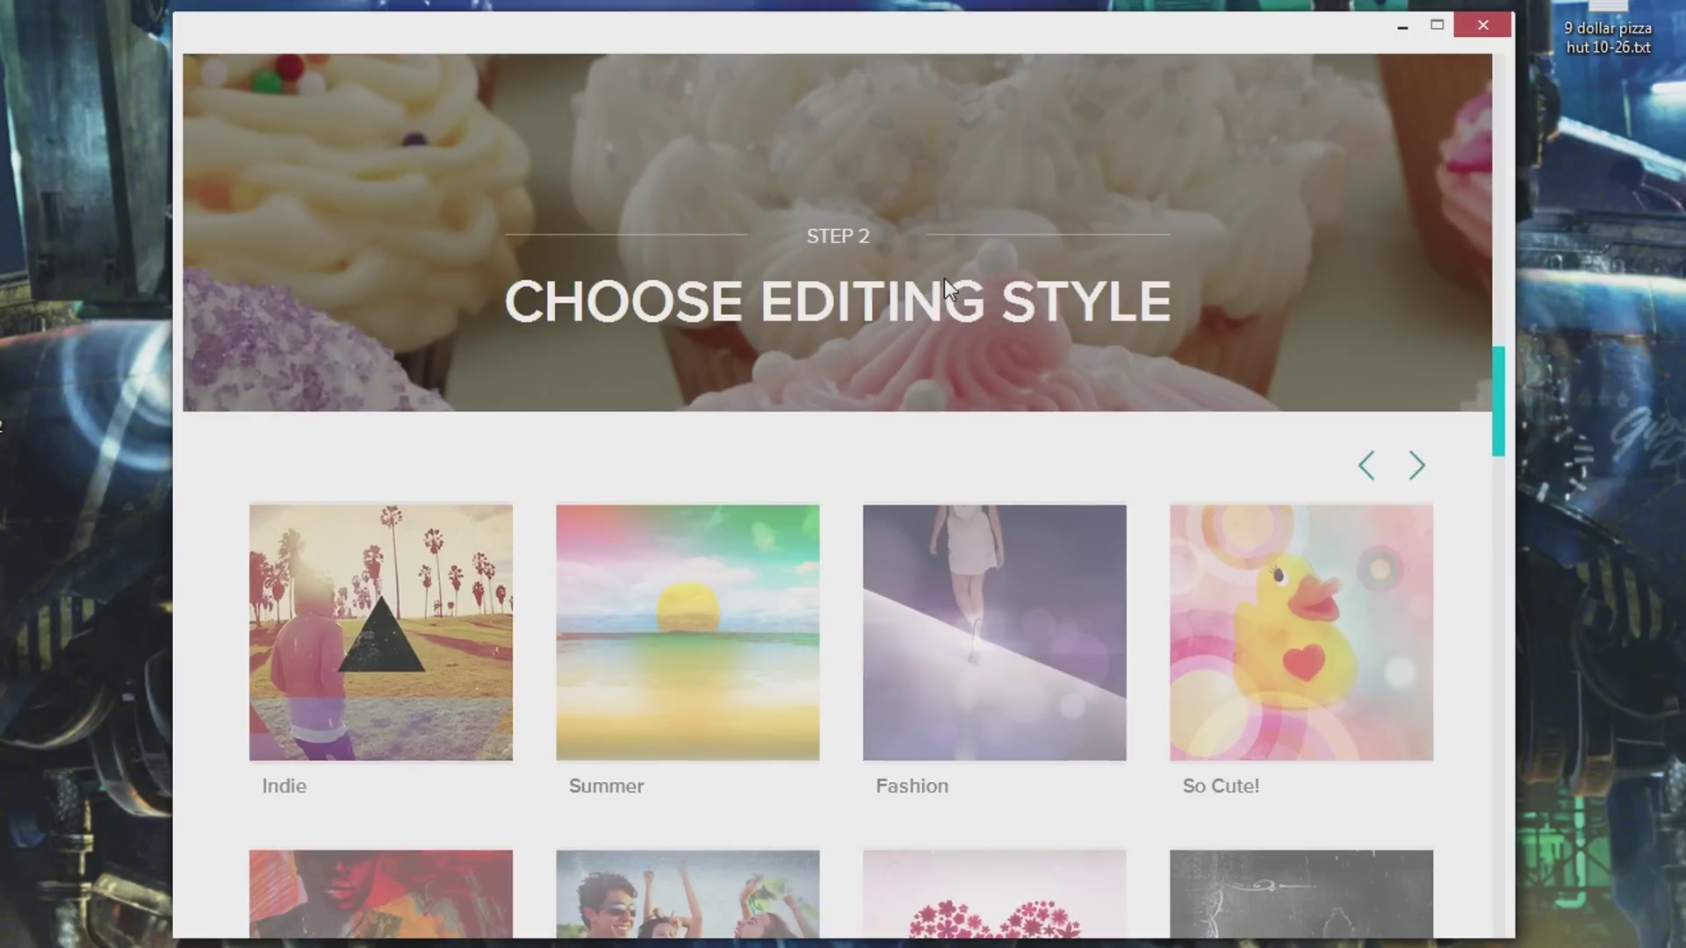
Preview the Fashion editing style, then close the preview.
scroll(818, 278, "up", 1)
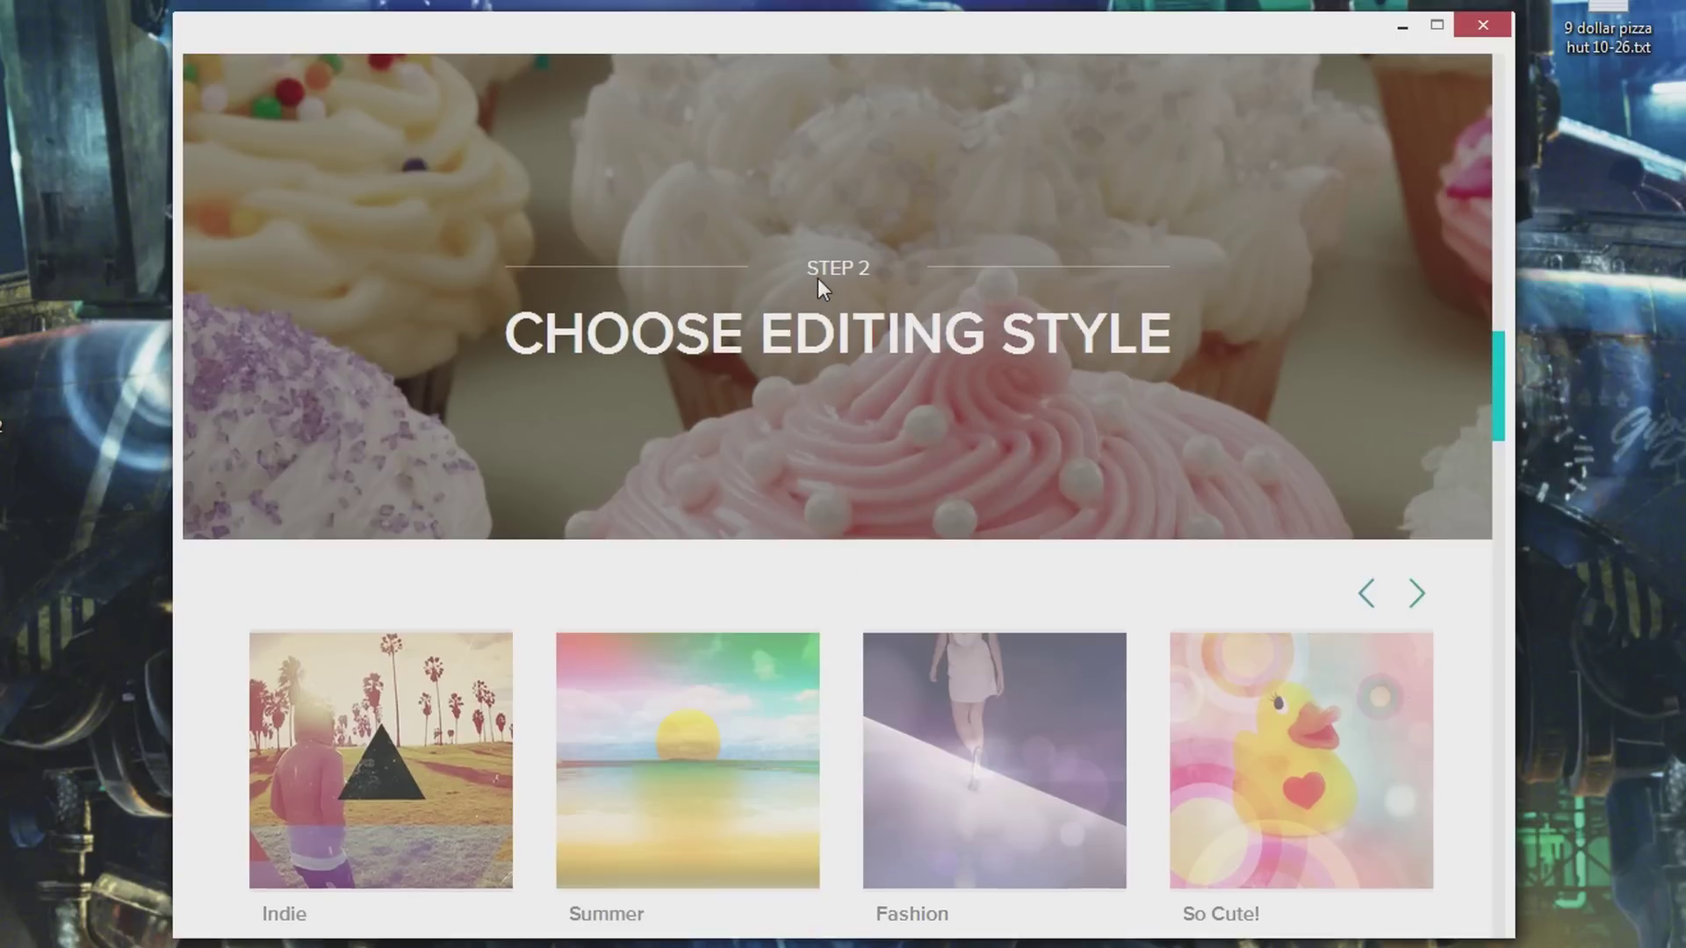
scroll(818, 280, "down", 5)
scroll(819, 281, "up", 6)
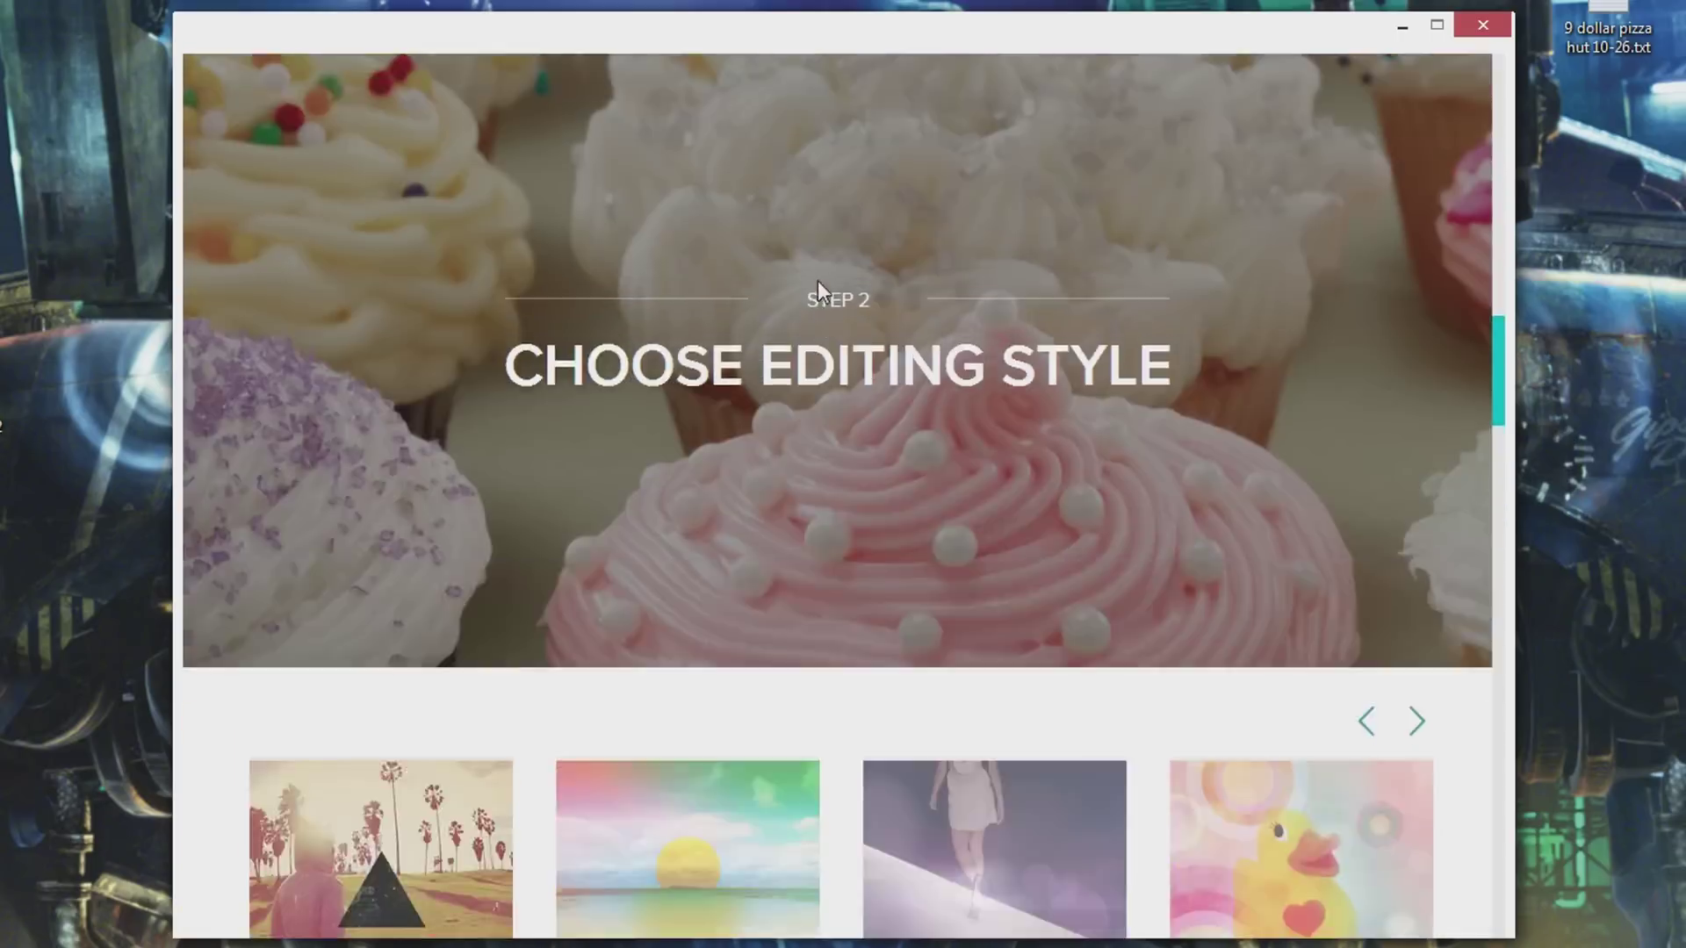
scroll(815, 303, "up", 2)
scroll(816, 307, "down", 2)
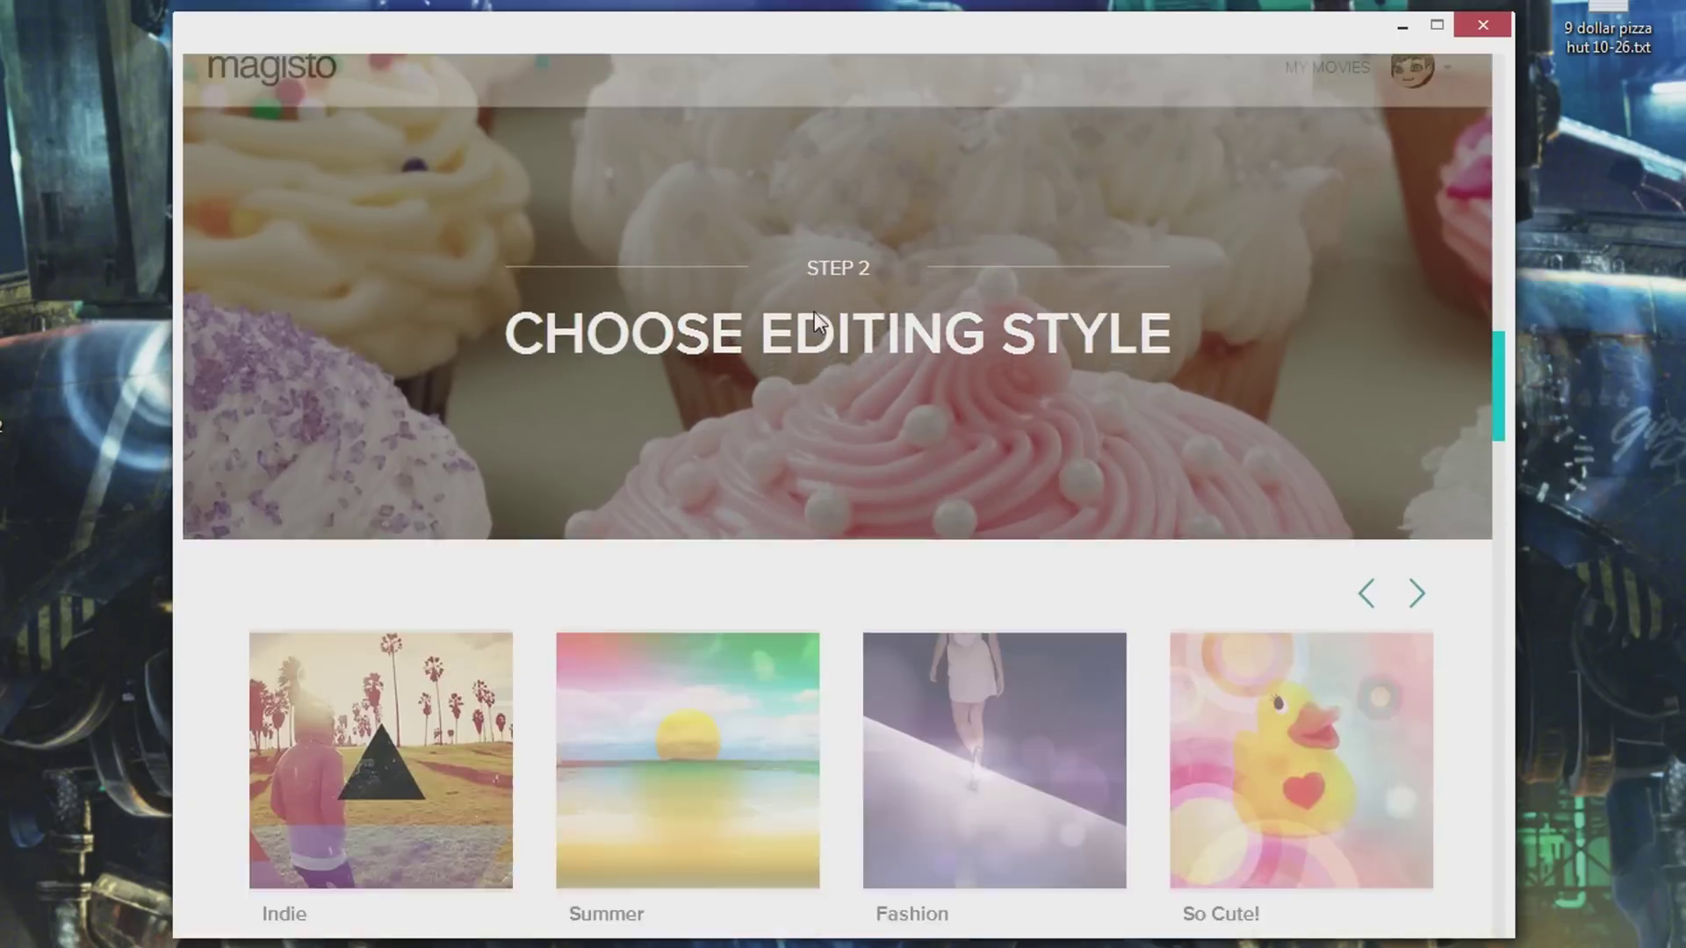
scroll(816, 307, "up", 1)
scroll(816, 312, "down", 6)
scroll(816, 329, "up", 5)
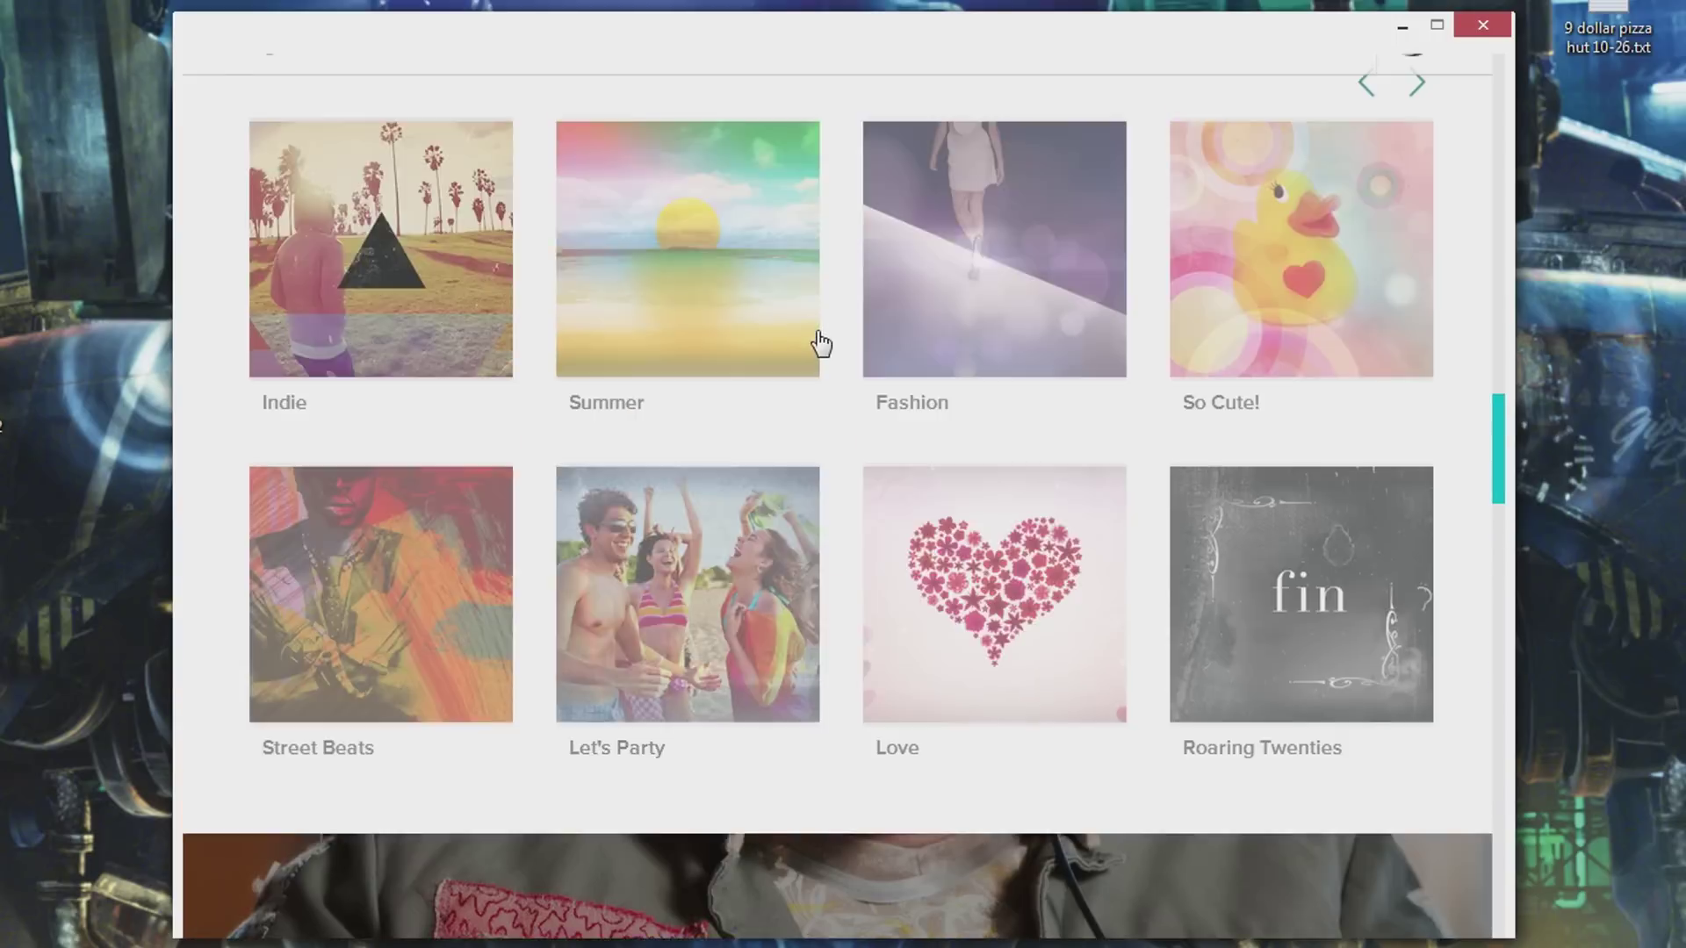
scroll(474, 495, "up", 3)
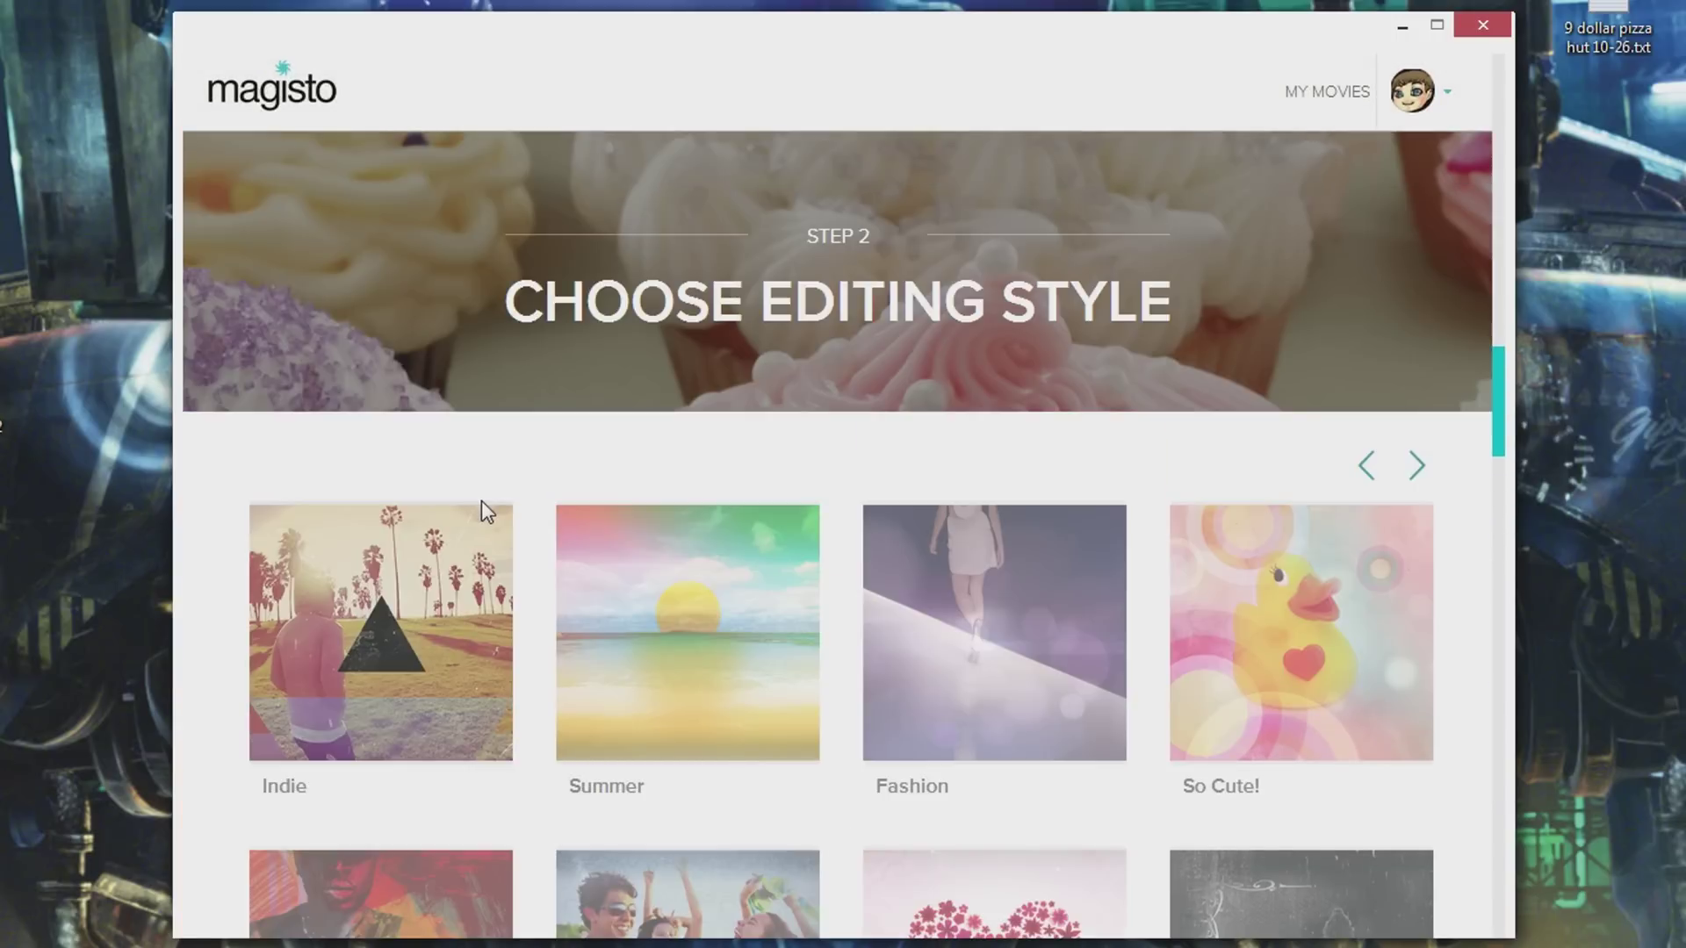
scroll(482, 503, "down", 3)
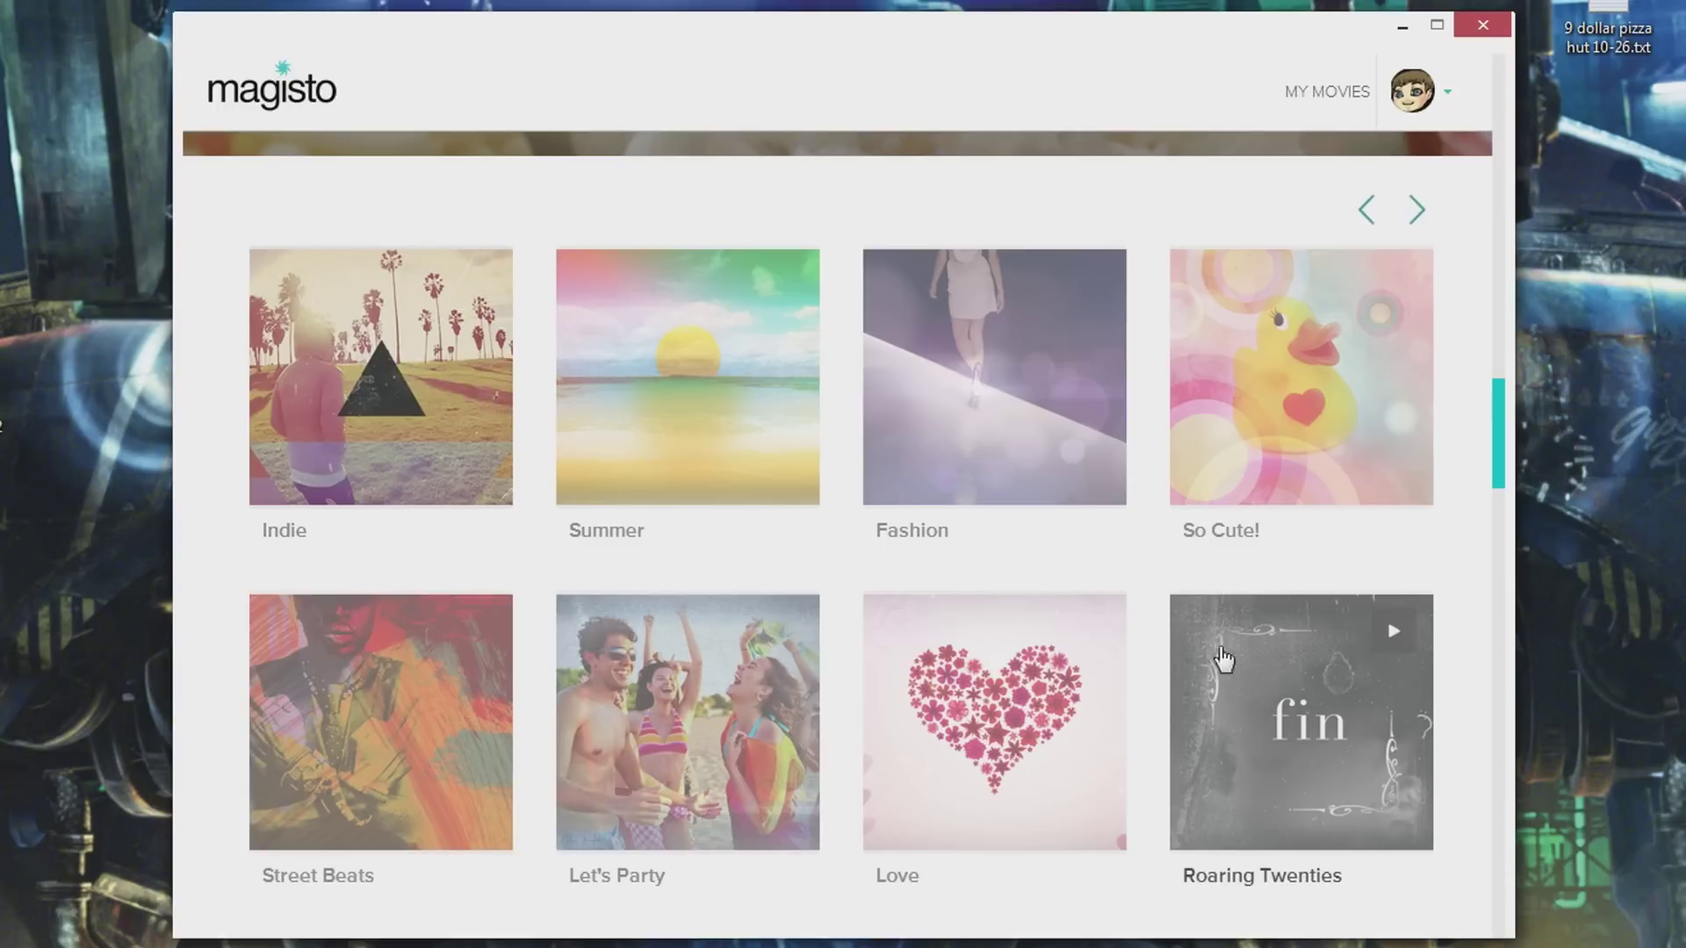
left_click(1089, 294)
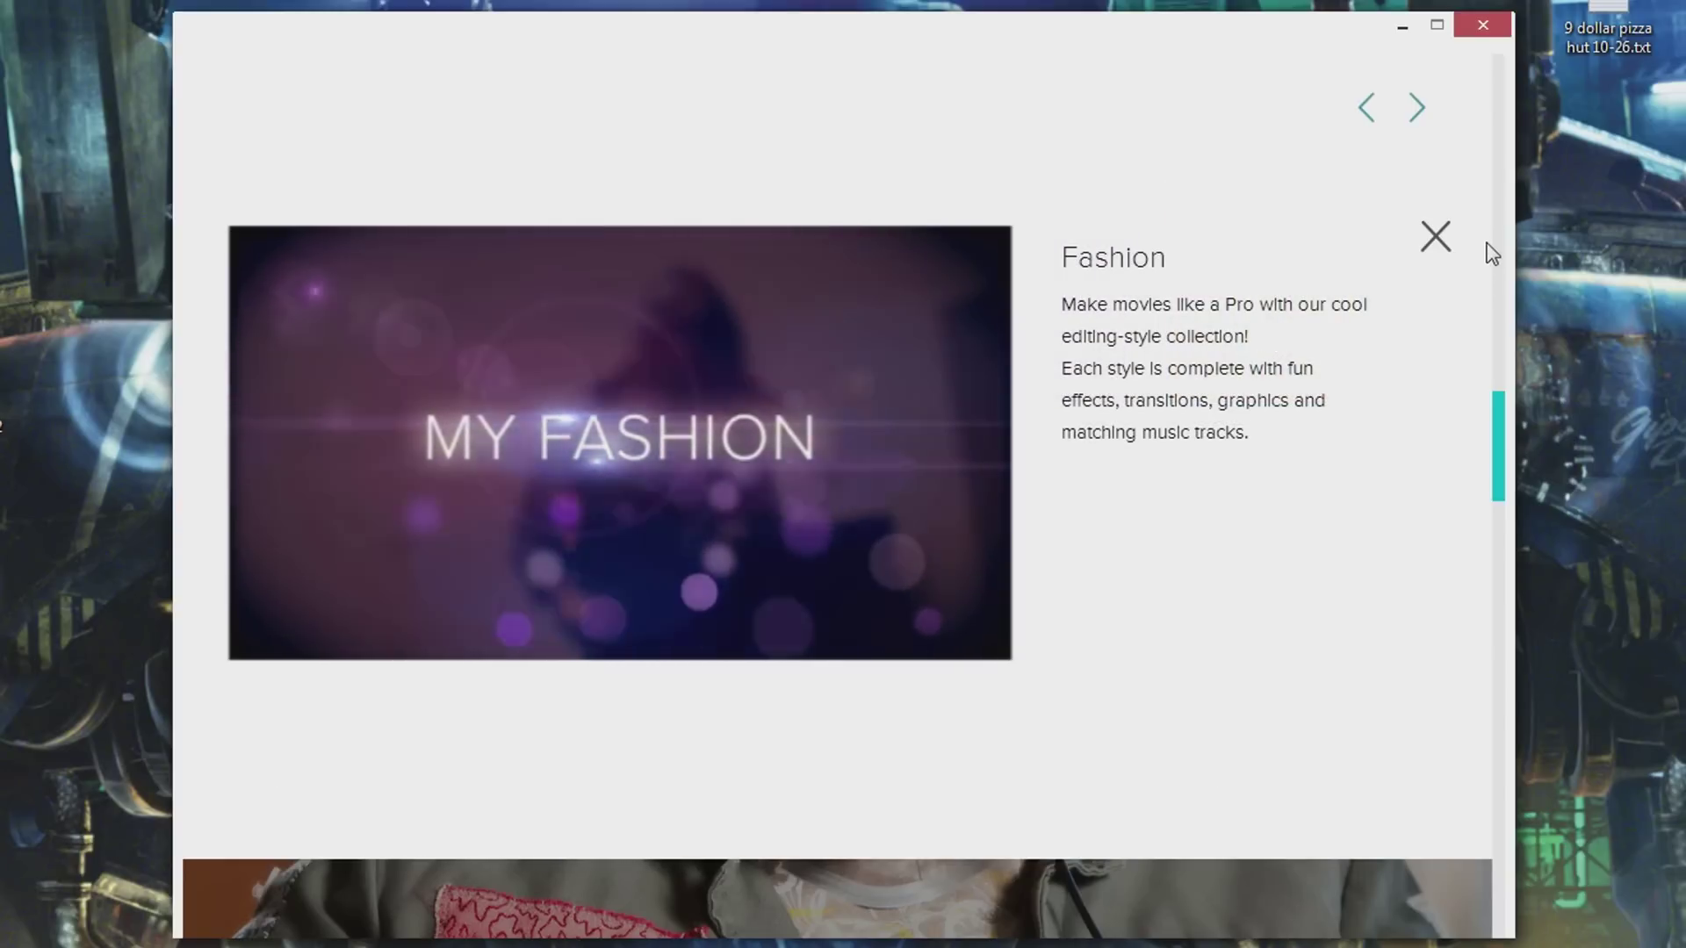
left_click(1436, 237)
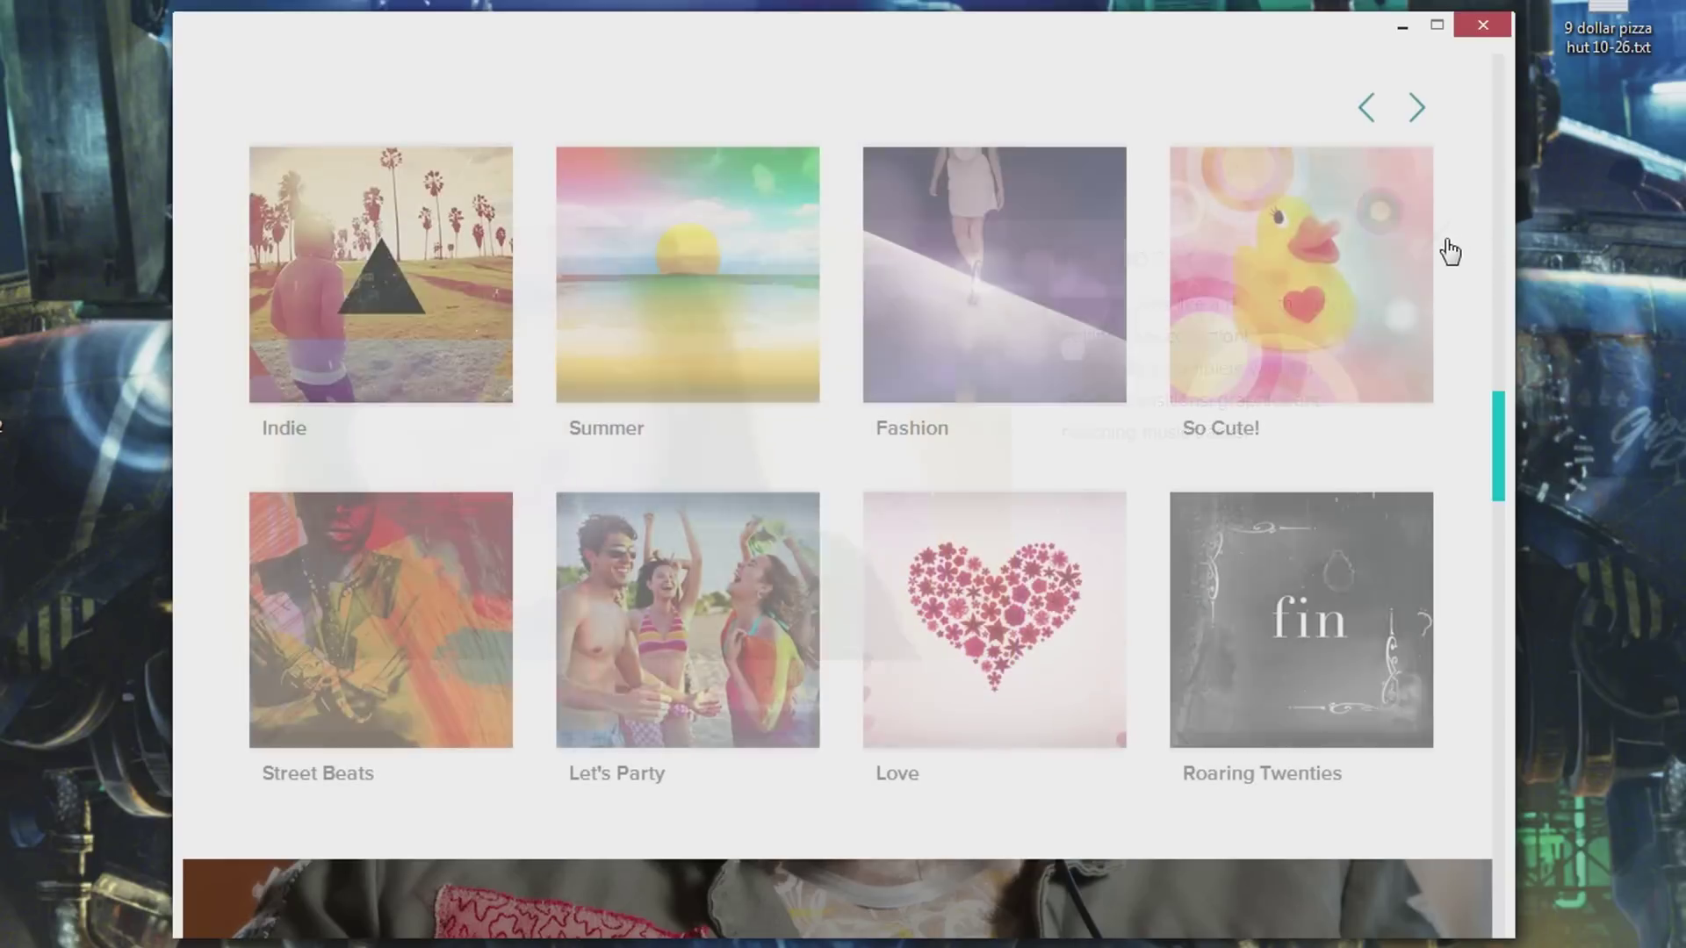
Page through the style grid and choose the Sentimental editing style.
left_click(1416, 108)
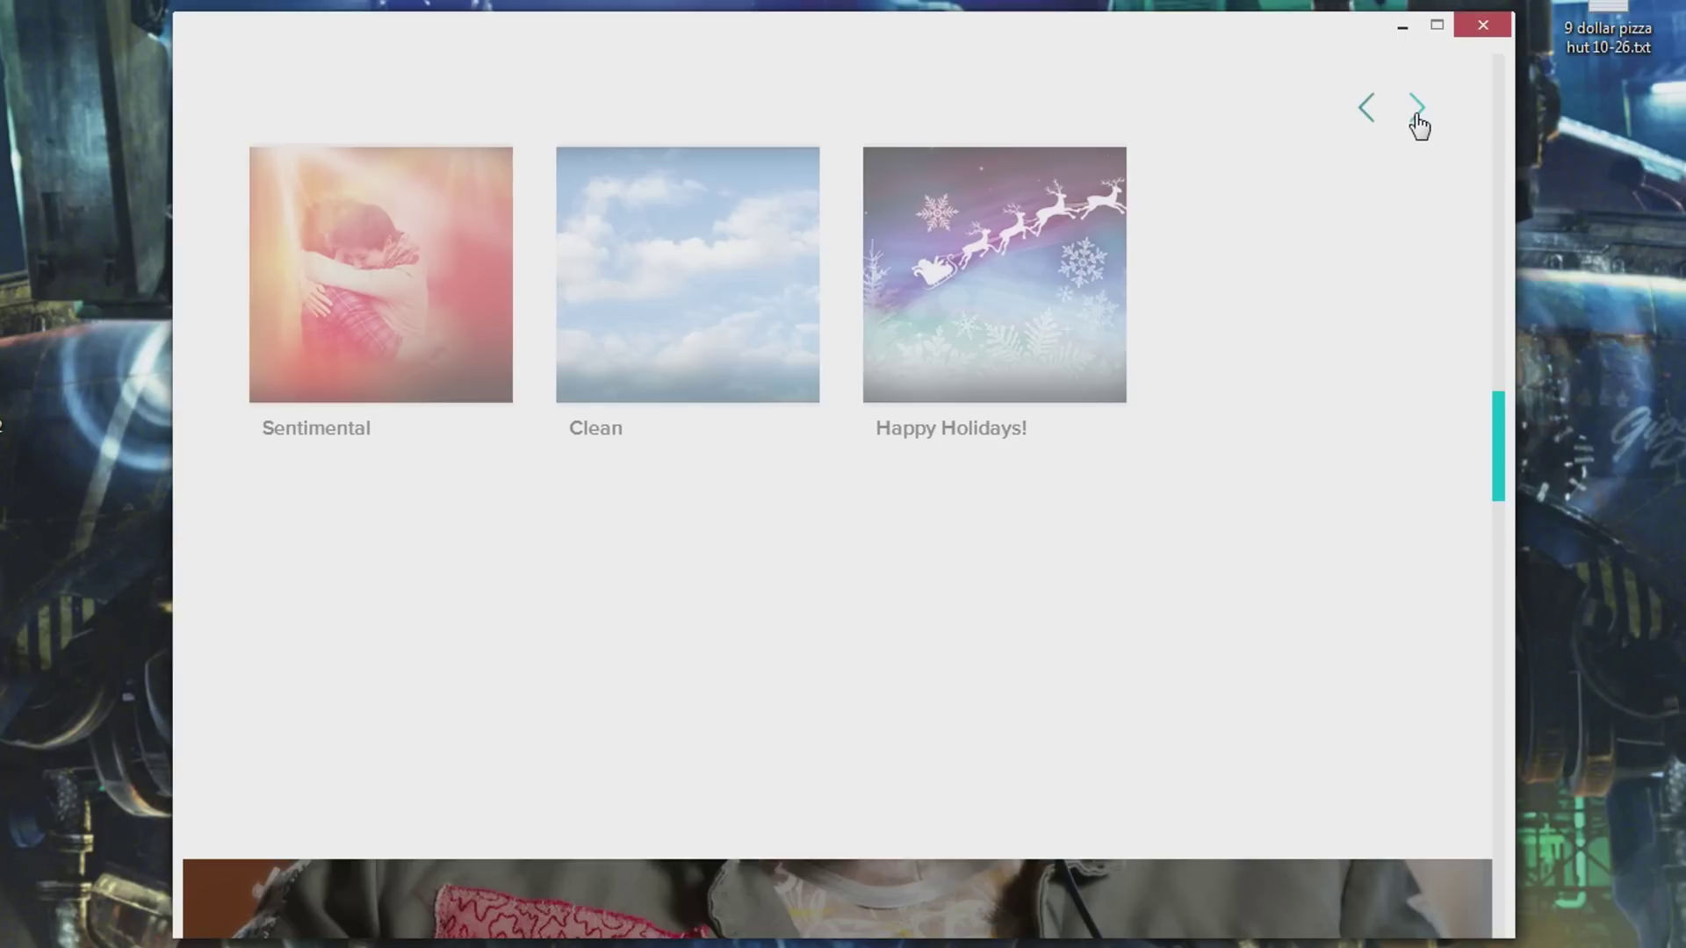
left_click(1370, 112)
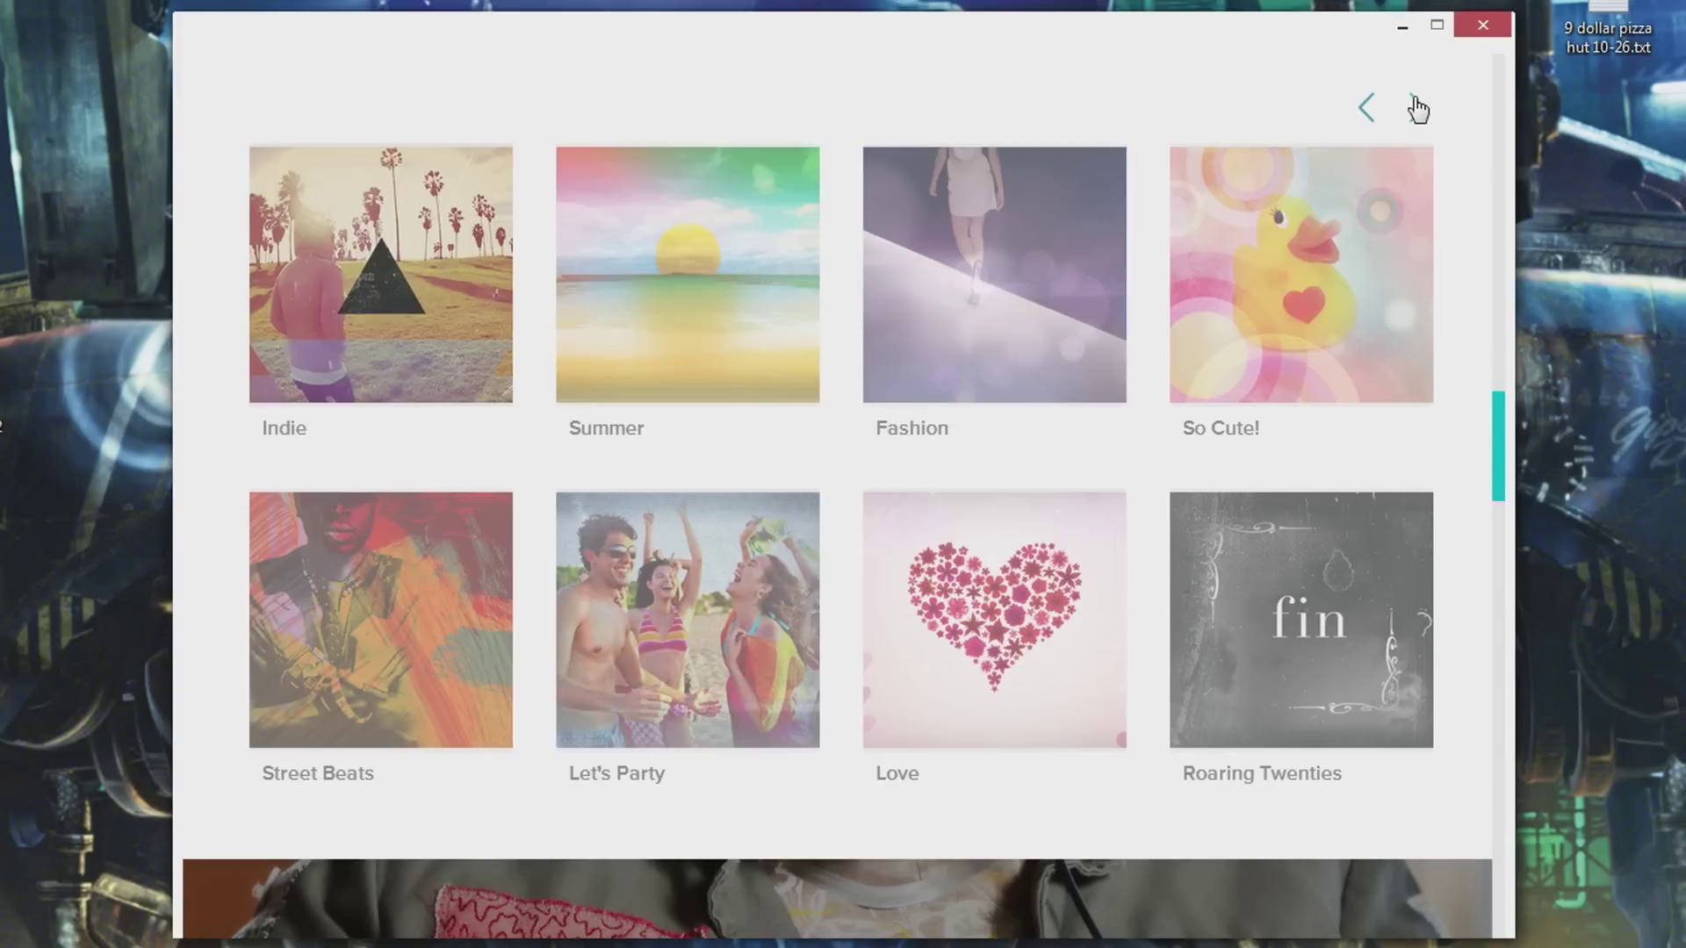
left_click(1417, 109)
mouse_move(413, 425)
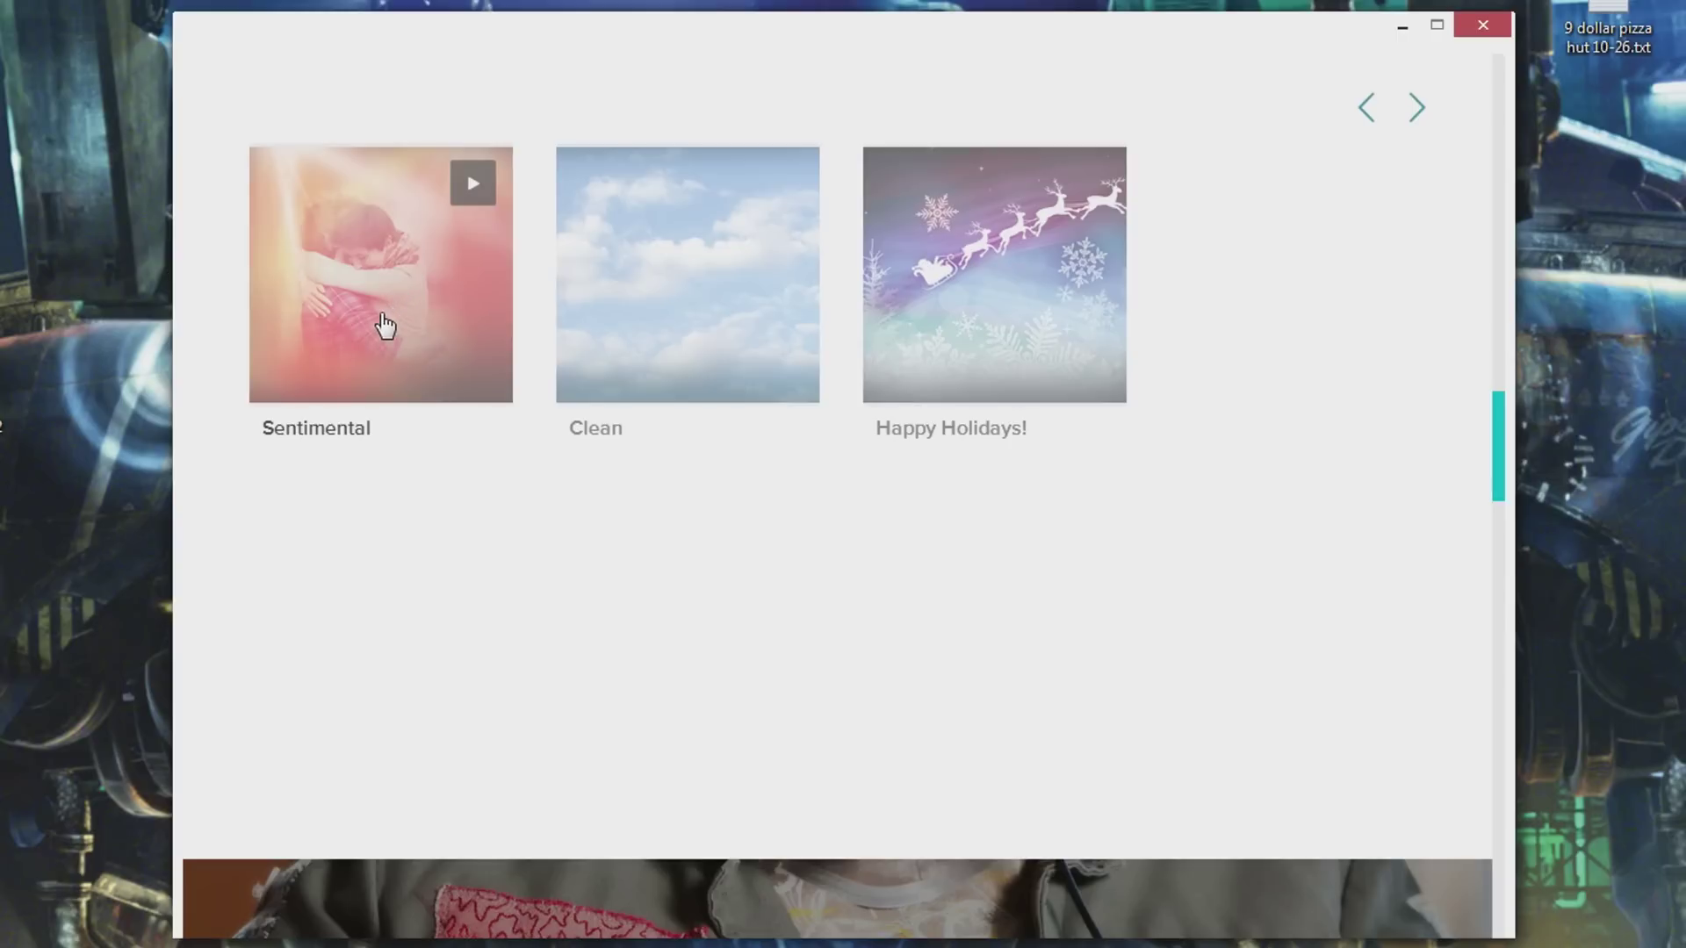
left_click(386, 327)
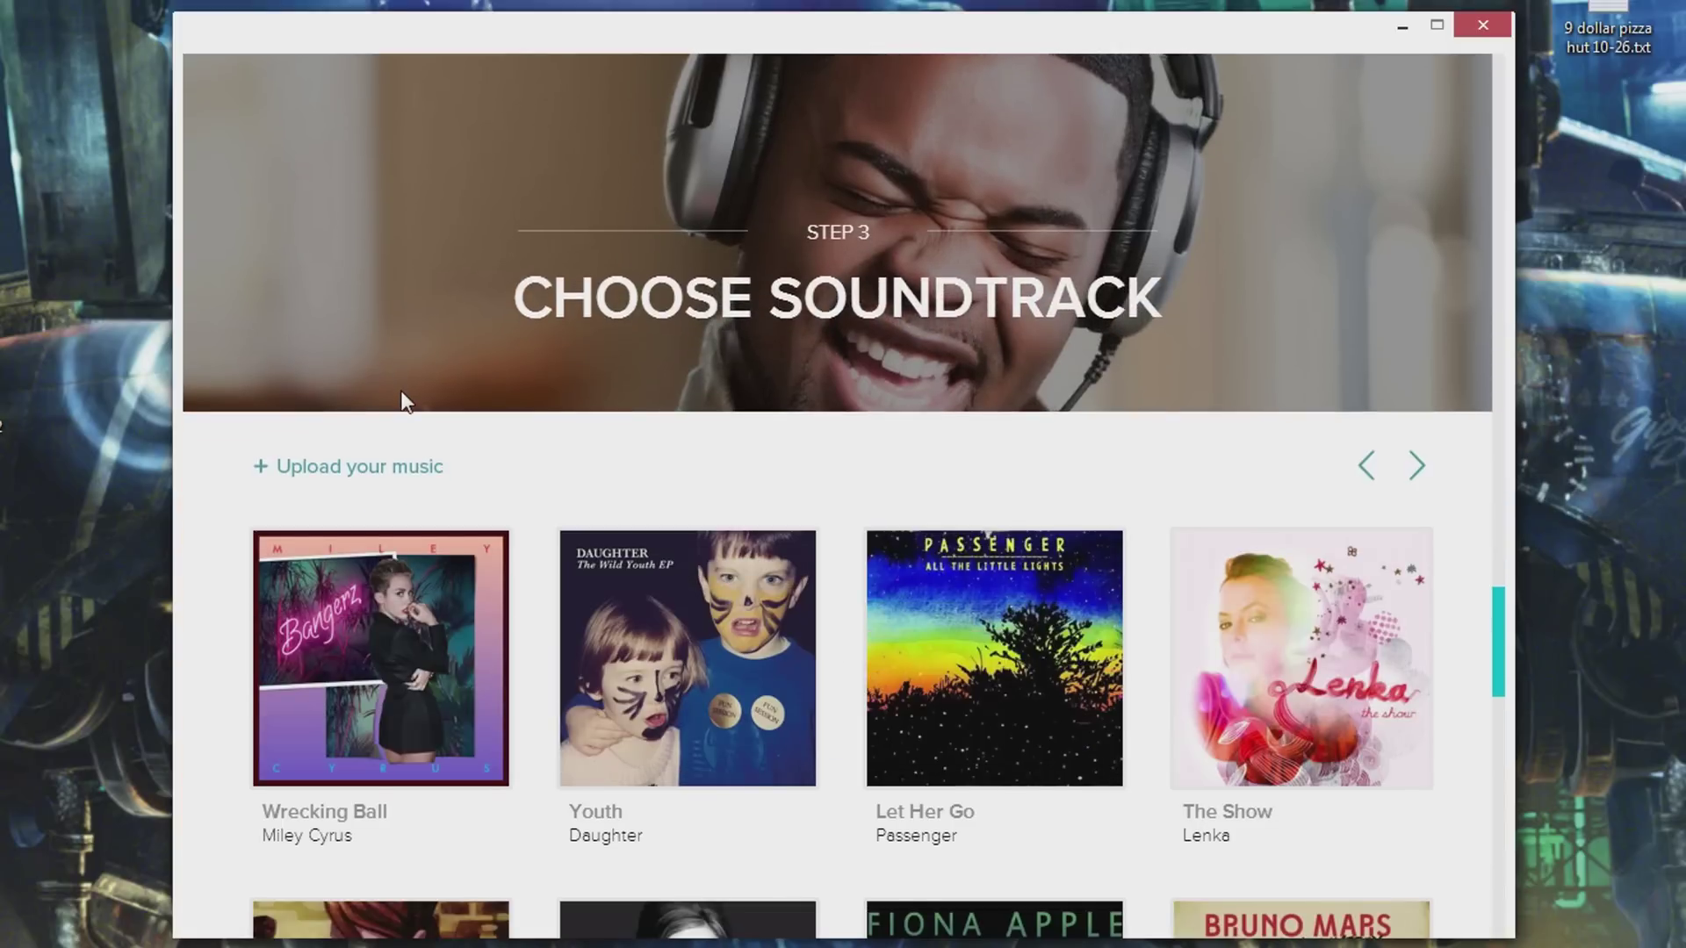
Browse the soundtrack options and choose to upload your own music.
scroll(579, 426, "down", 5)
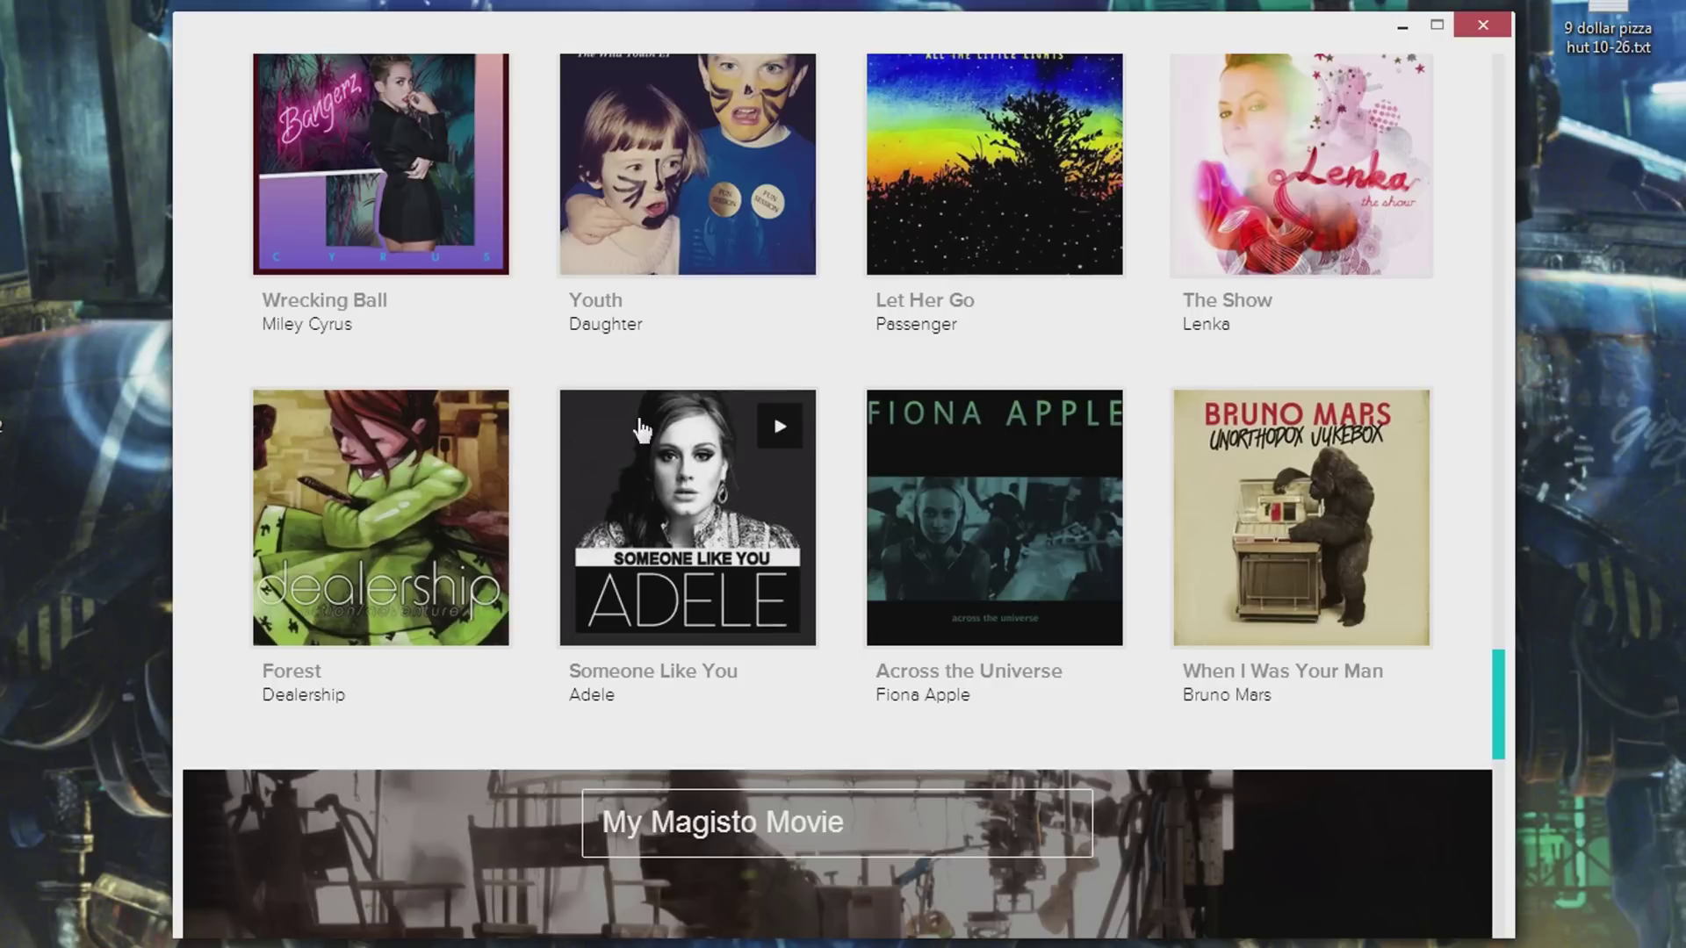
scroll(1189, 452, "down", 4)
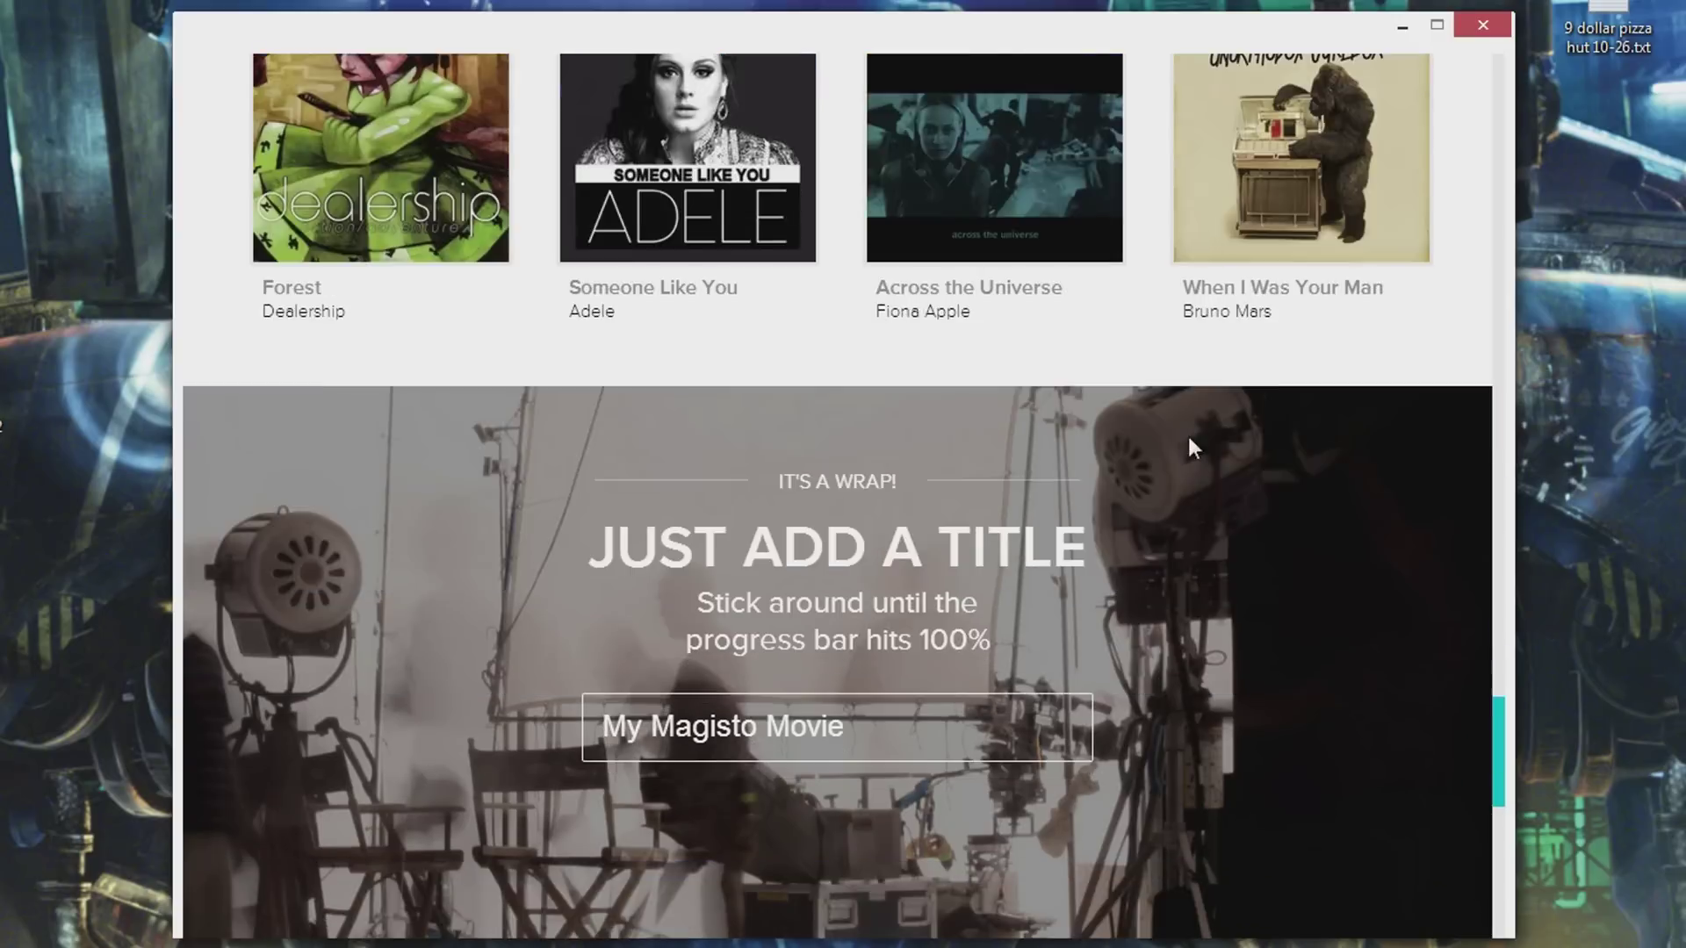
scroll(1178, 471, "up", 8)
scroll(439, 591, "down", 3)
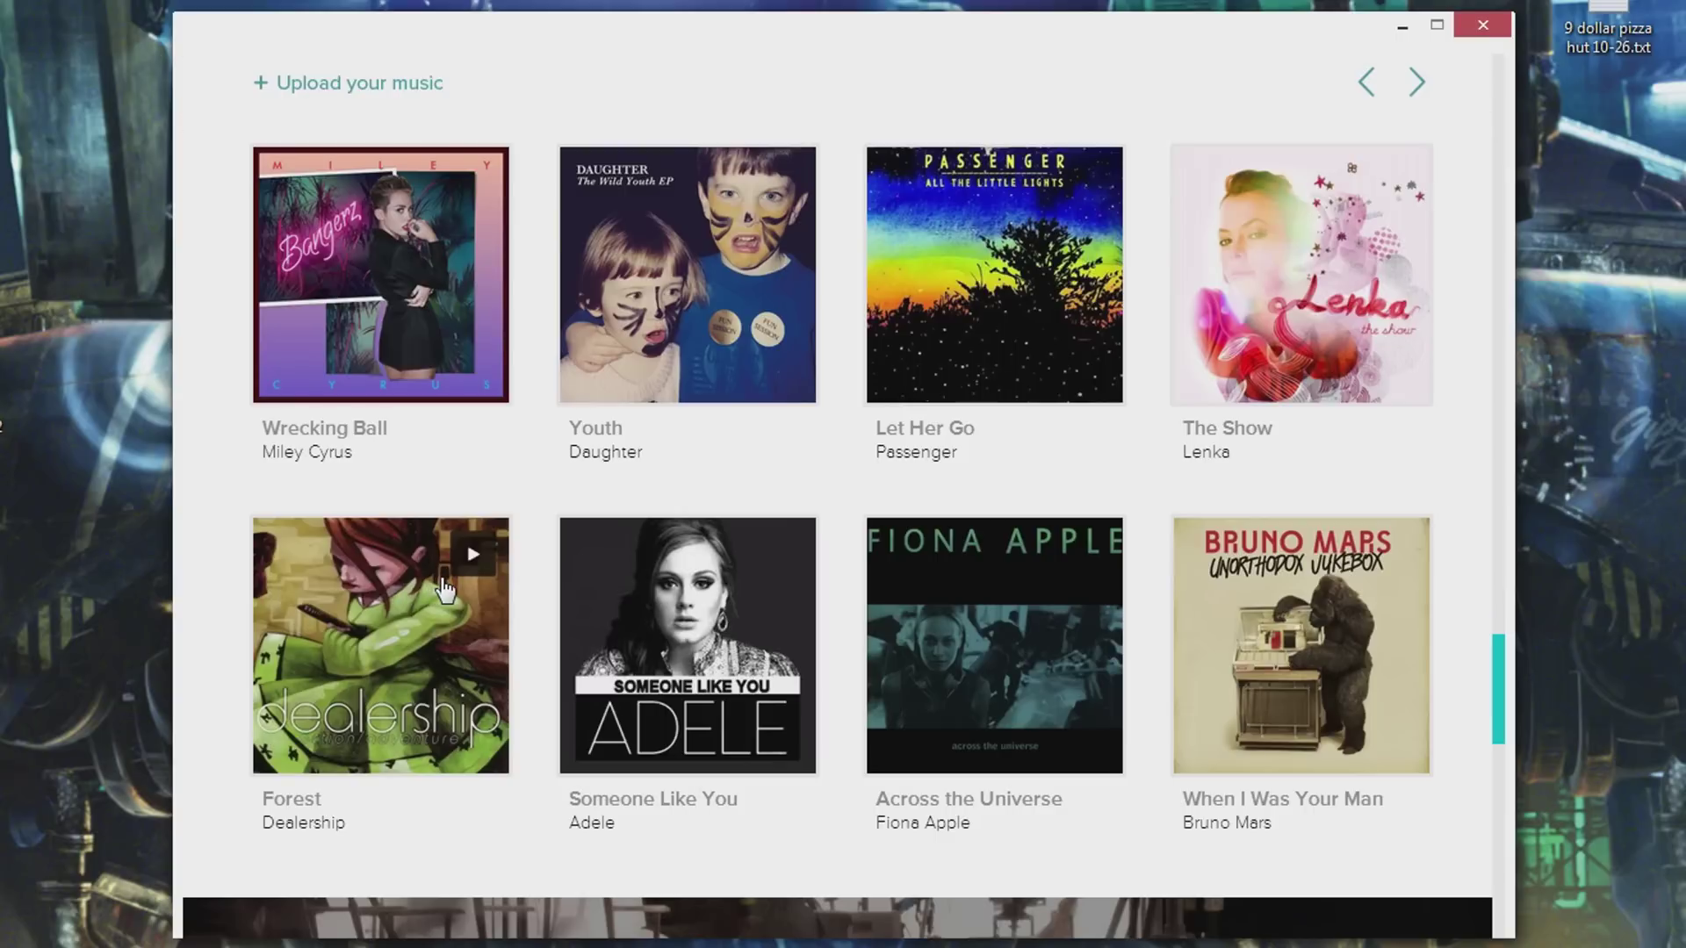
scroll(944, 505, "up", 2)
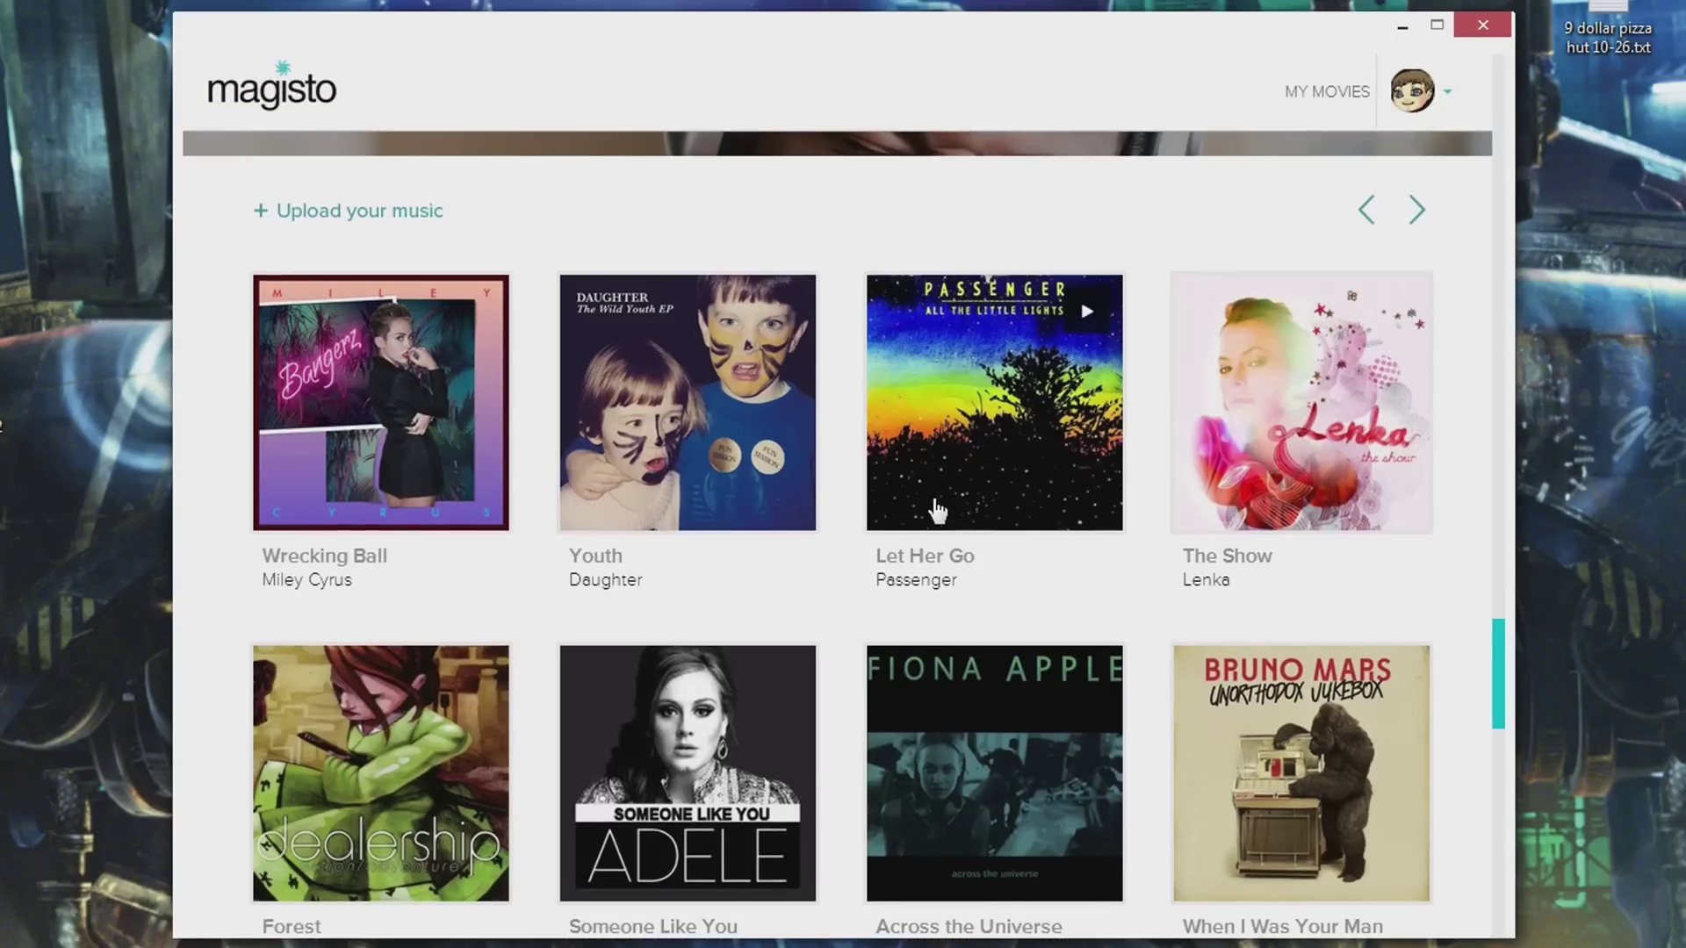
scroll(914, 518, "up", 2)
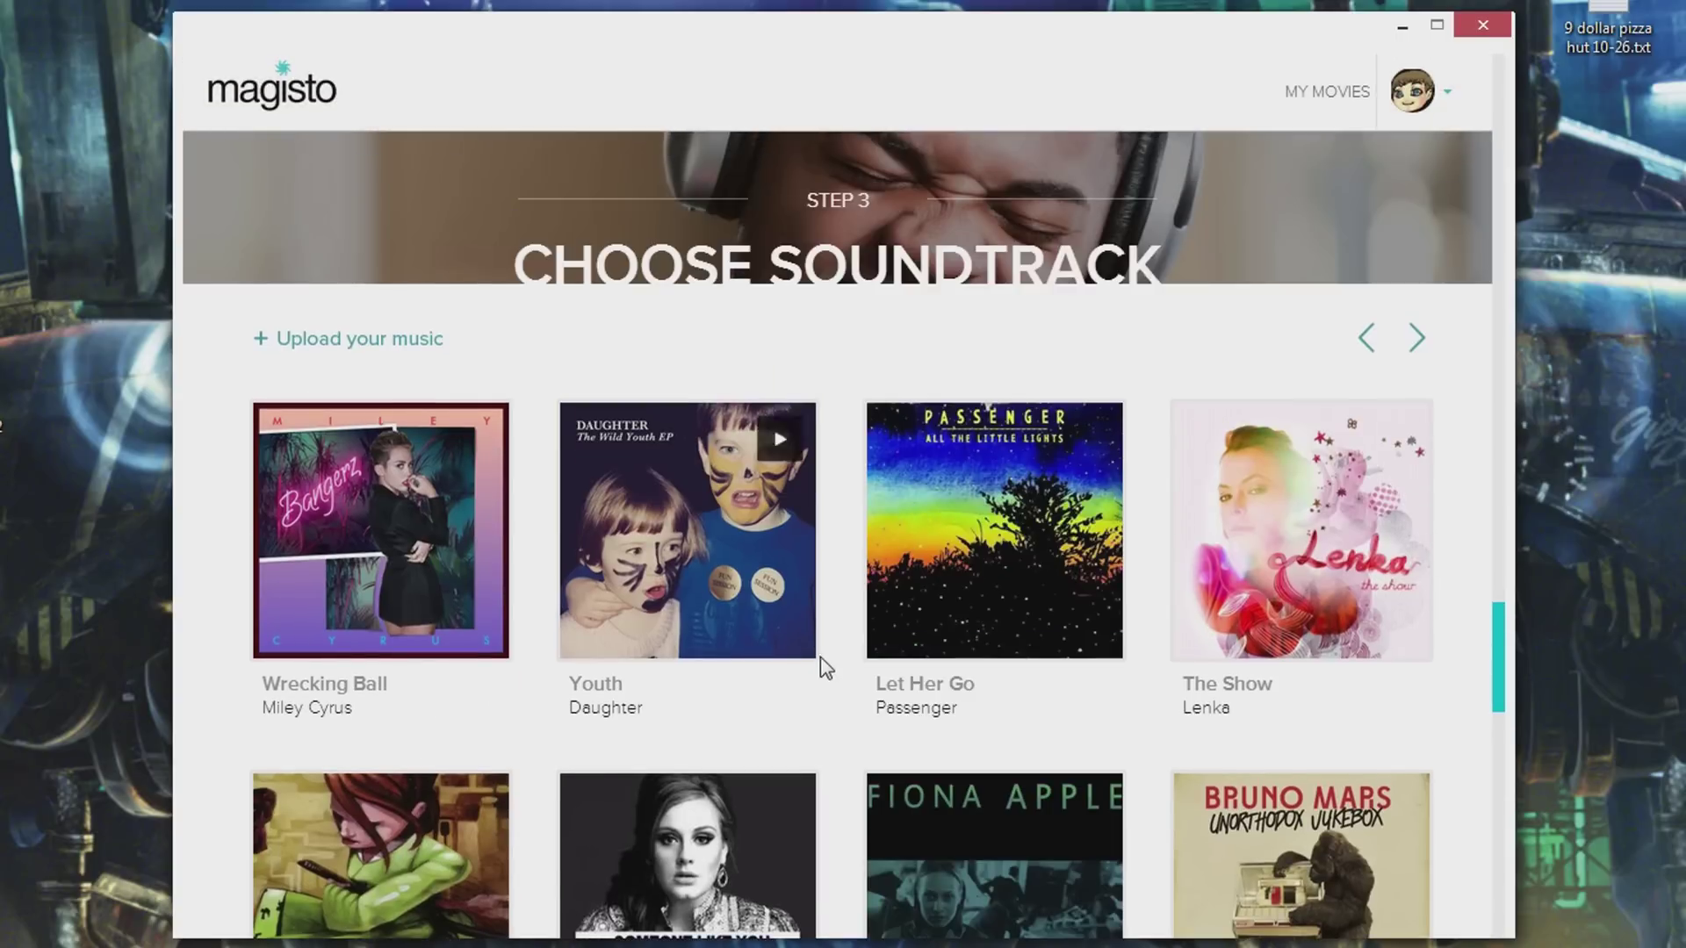
scroll(820, 657, "down", 4)
scroll(824, 639, "up", 6)
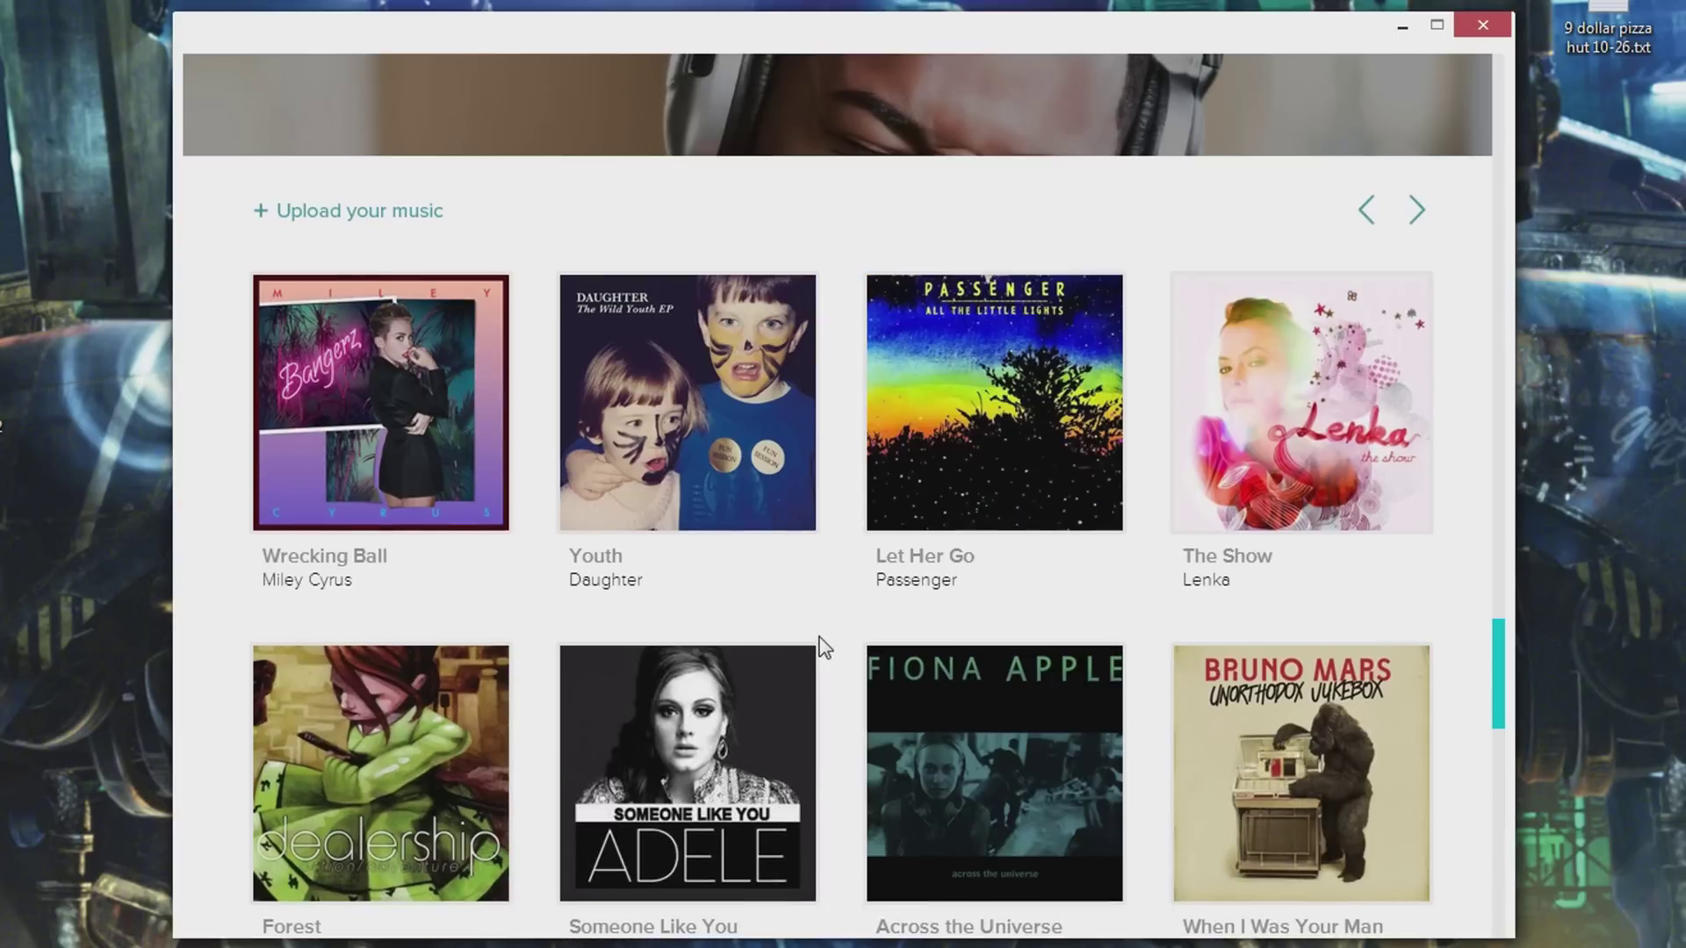
scroll(821, 645, "down", 4)
scroll(816, 648, "up", 4)
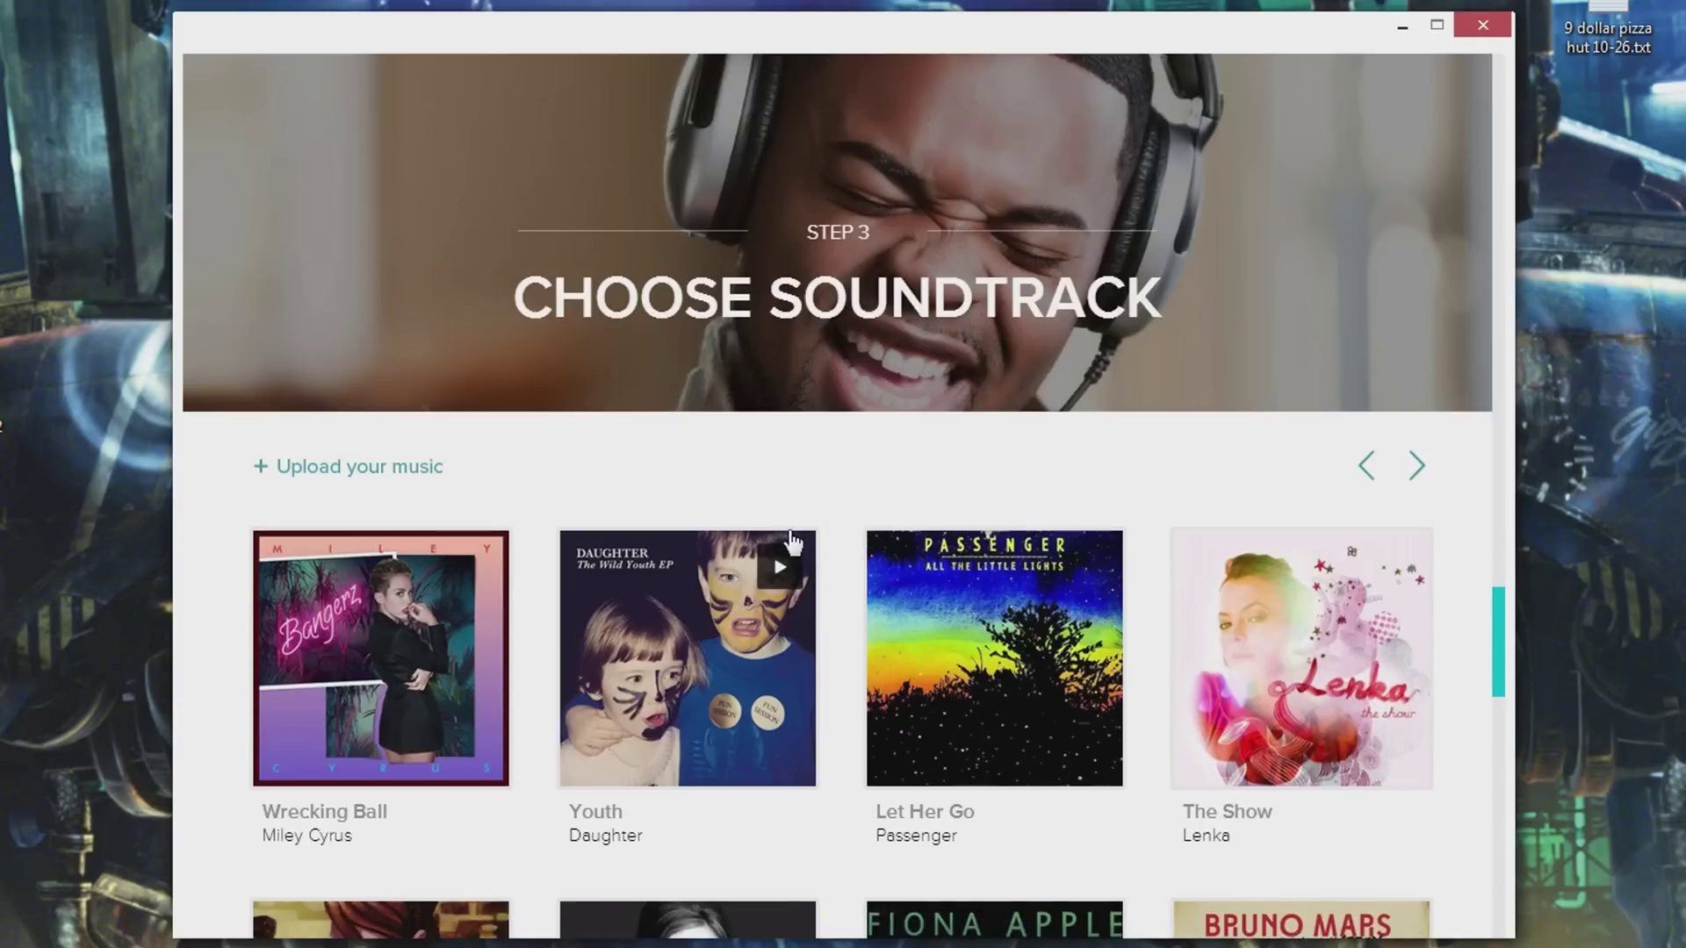
left_click(396, 470)
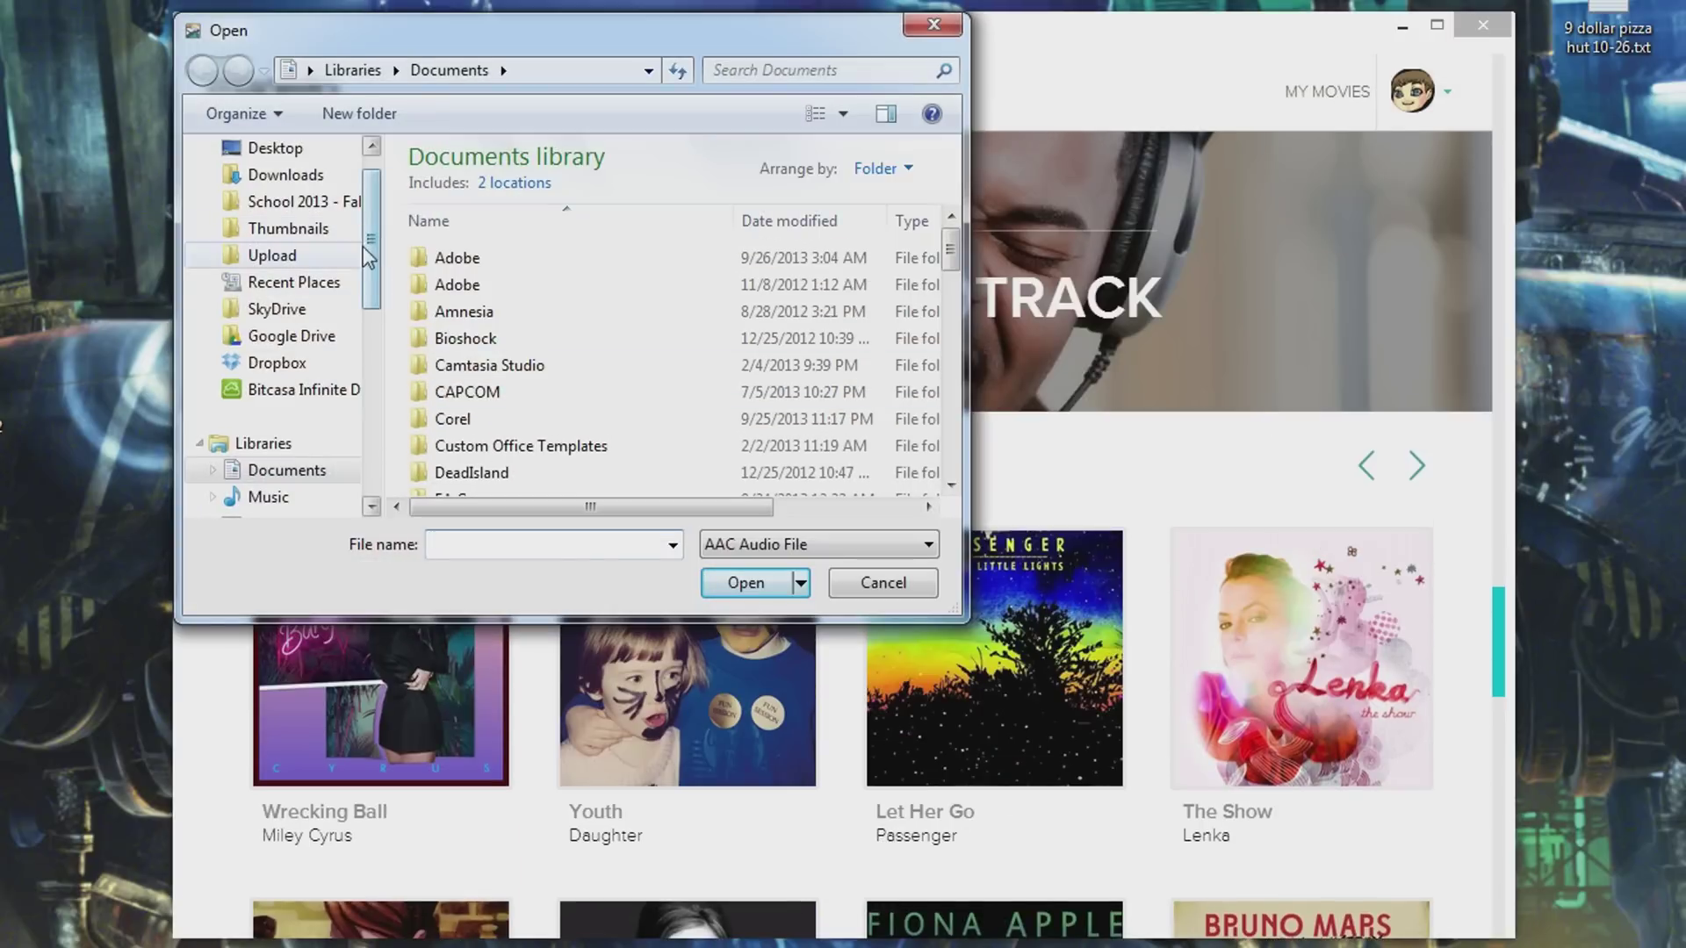
Upload '2DUBAII - Gone to Dubai (InstrumentaL).mp3' from D:\Music & Sound Effects\2DUBAII Tracks as the soundtrack.
scroll(325, 308, "down", 1)
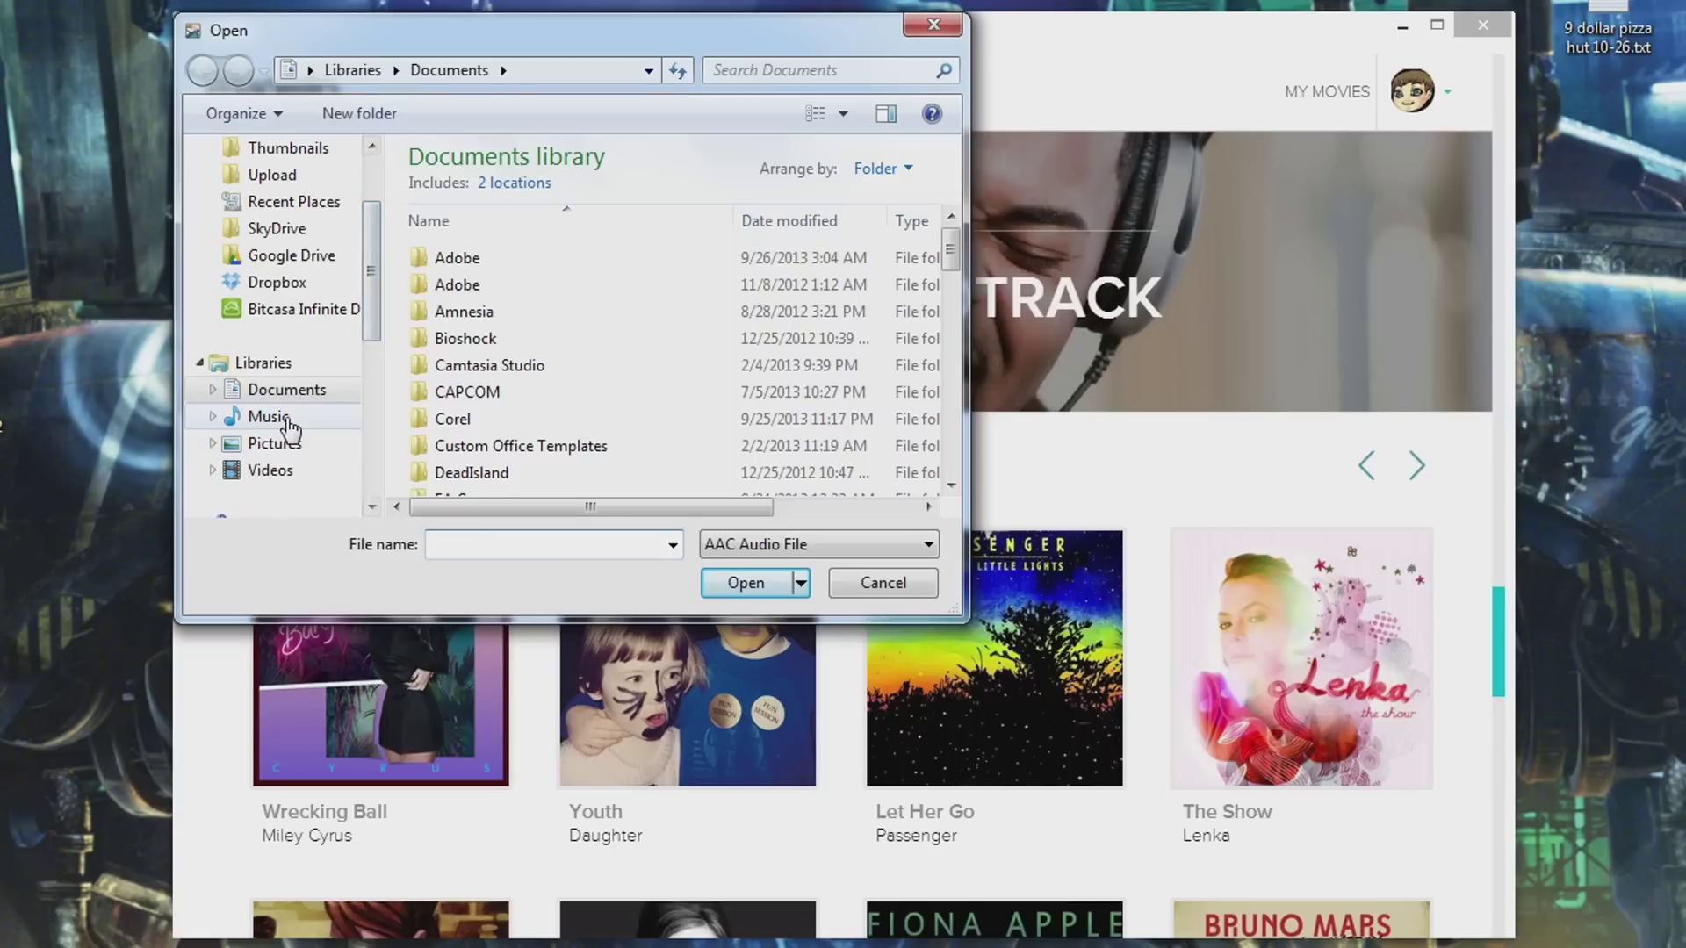
scroll(355, 333, "down", 3)
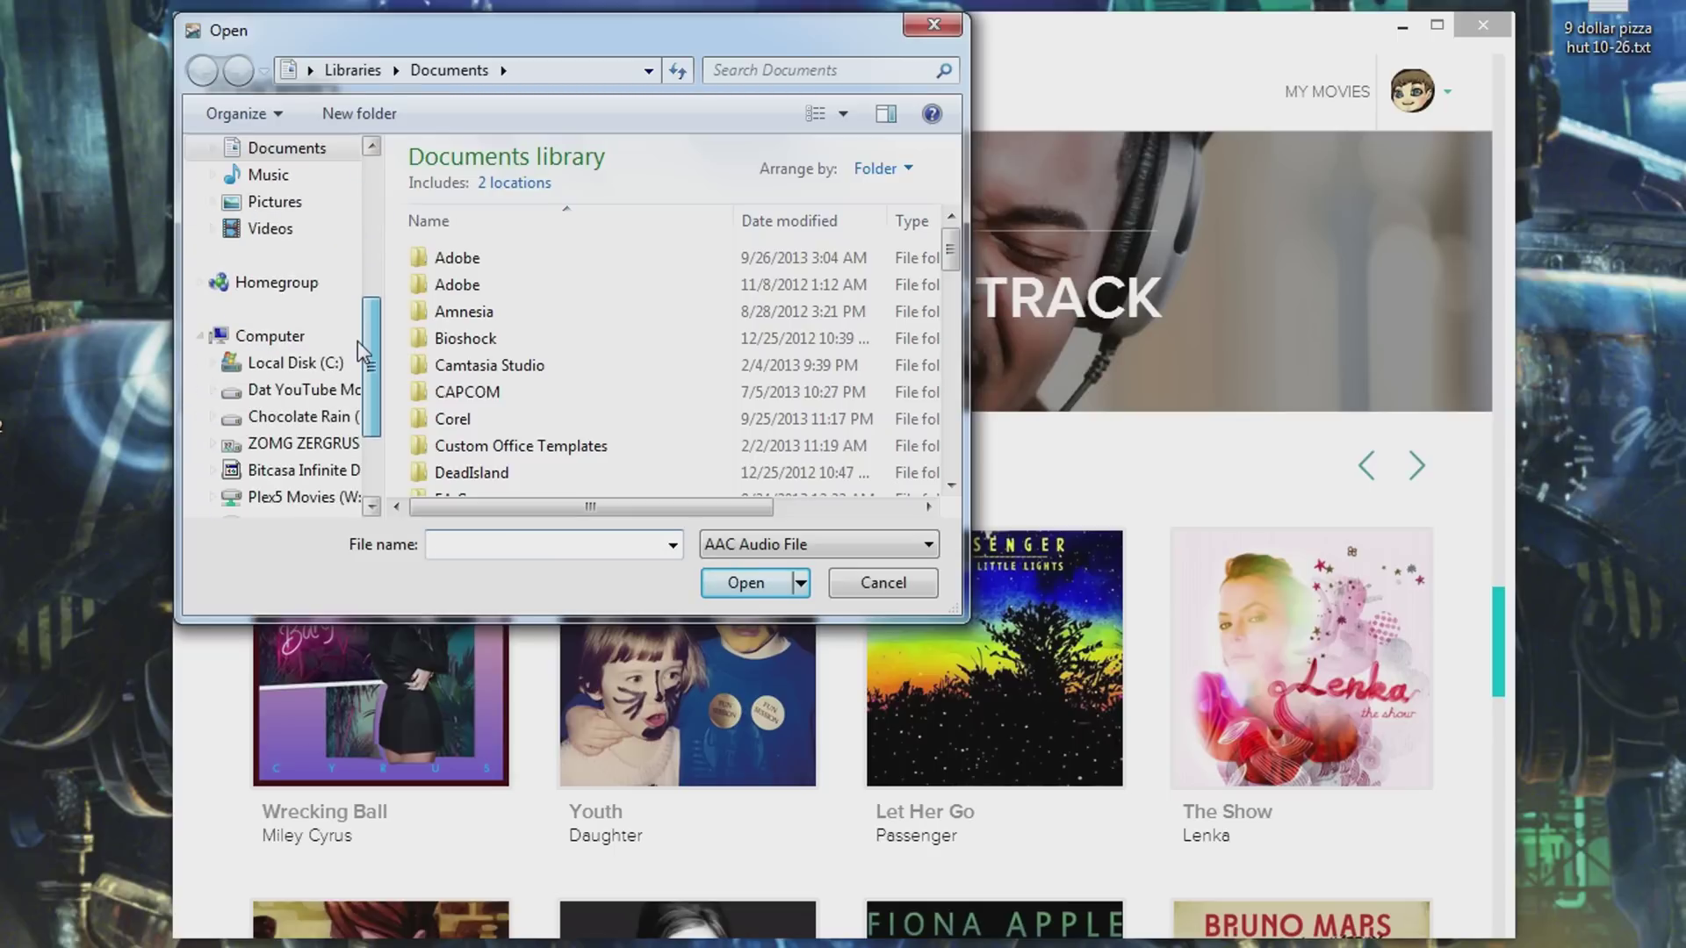
left_click(334, 389)
double_click(478, 218)
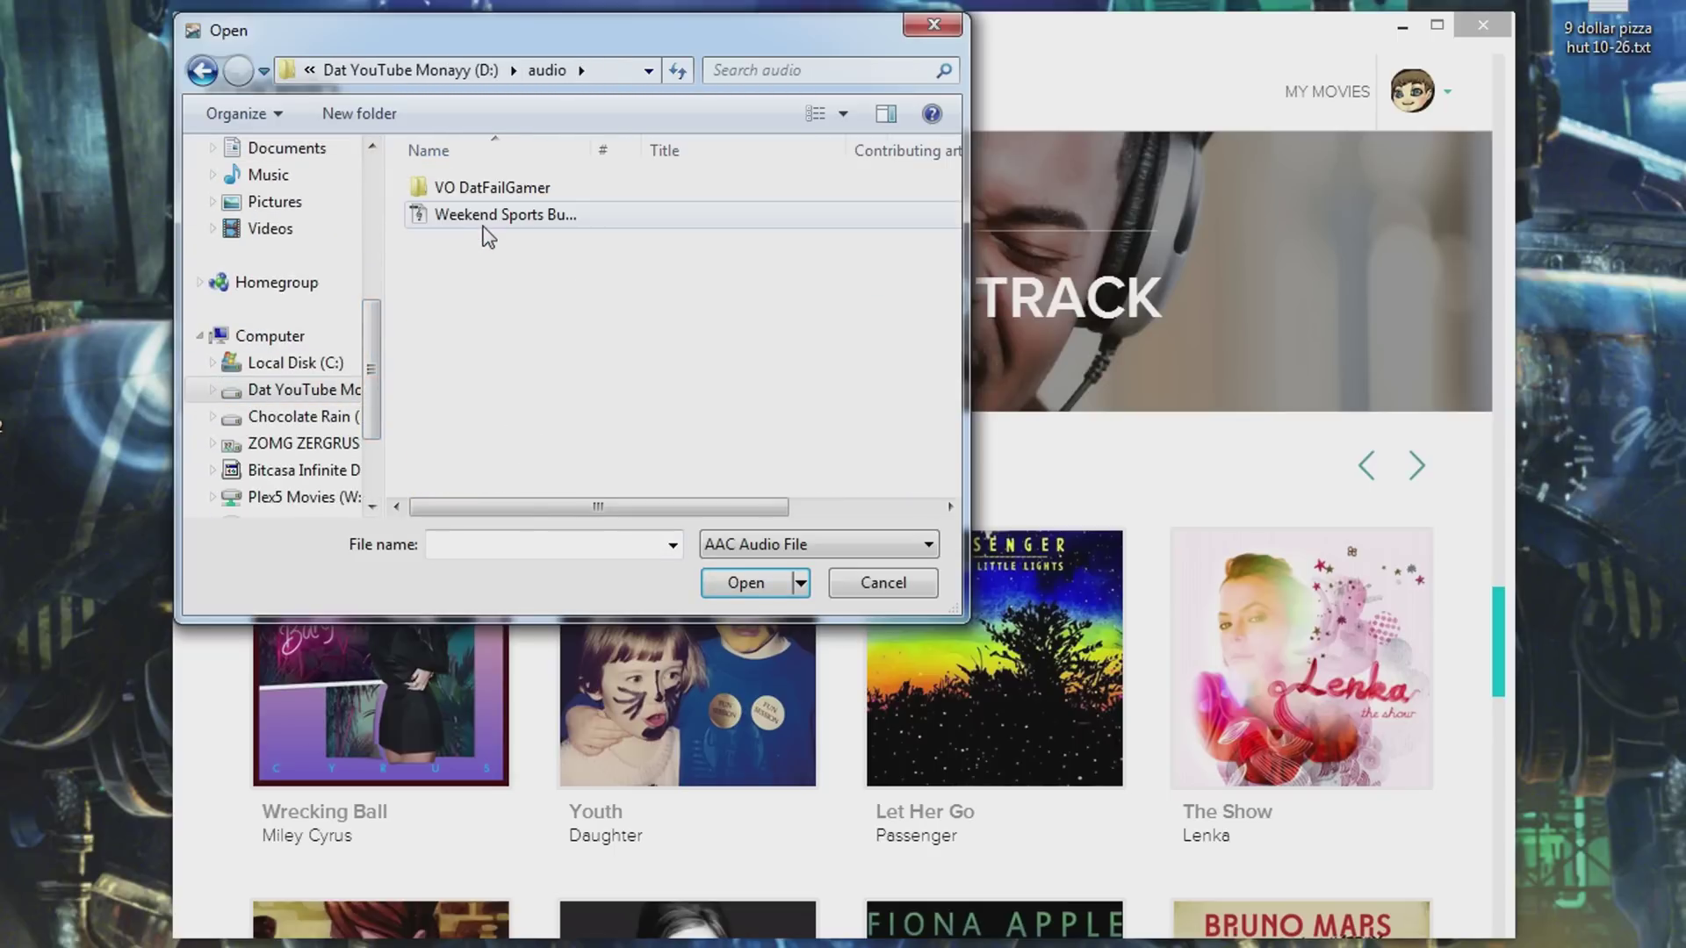
key("BackSpace")
double_click(523, 404)
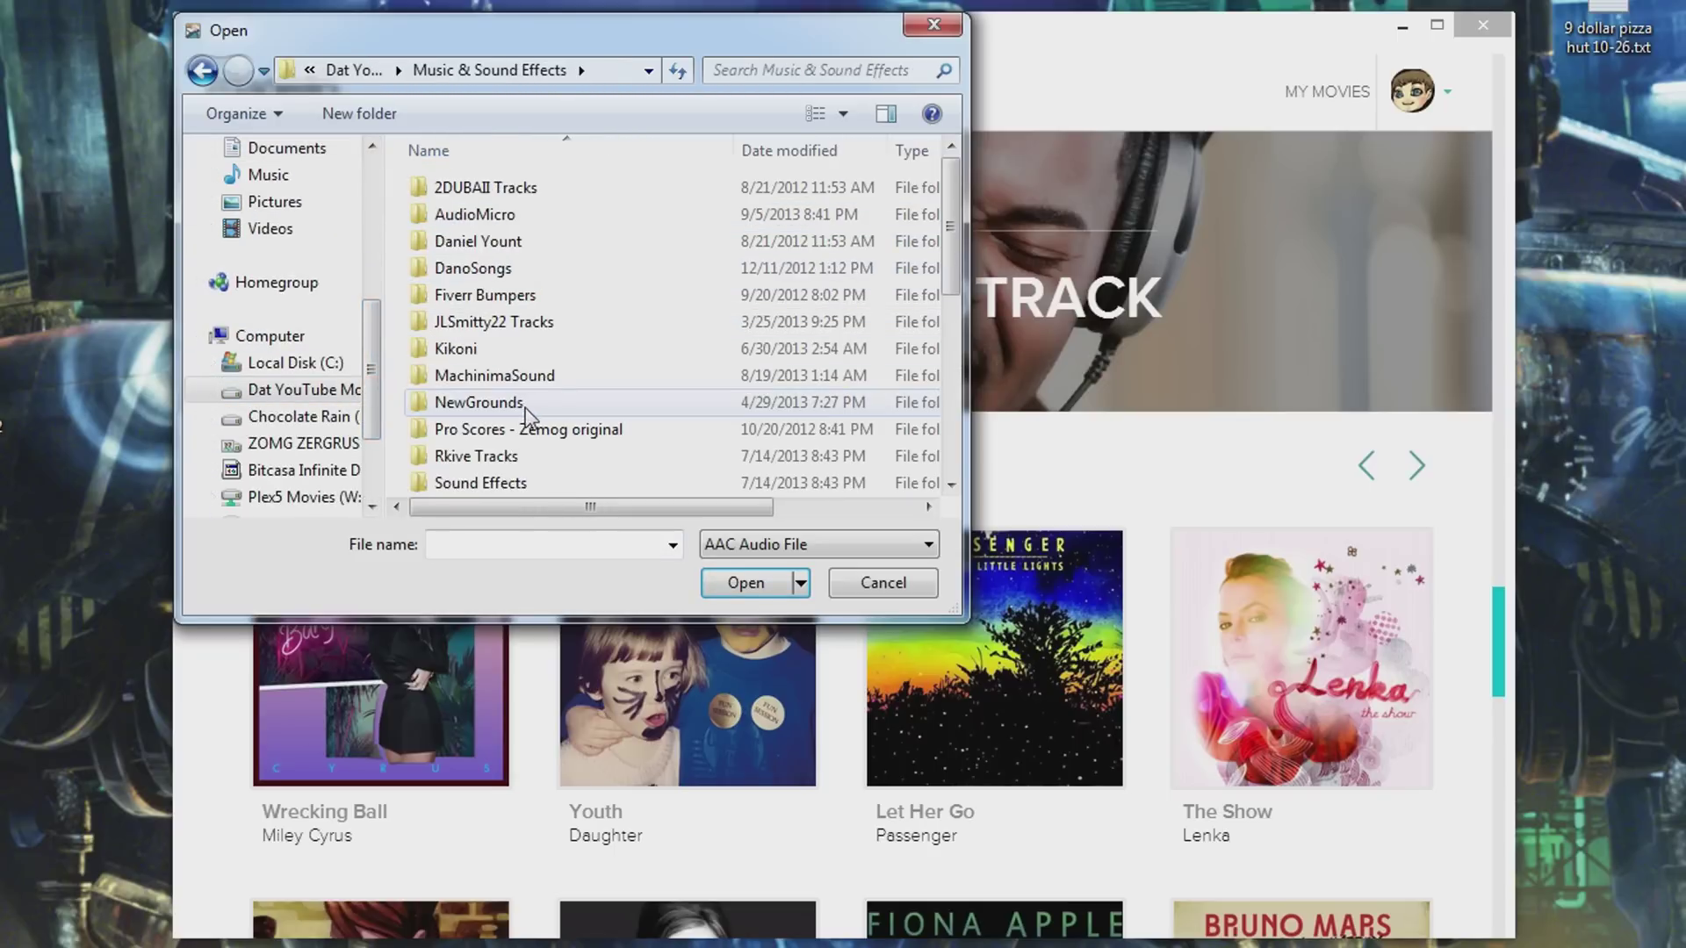
scroll(525, 387, "down", 5)
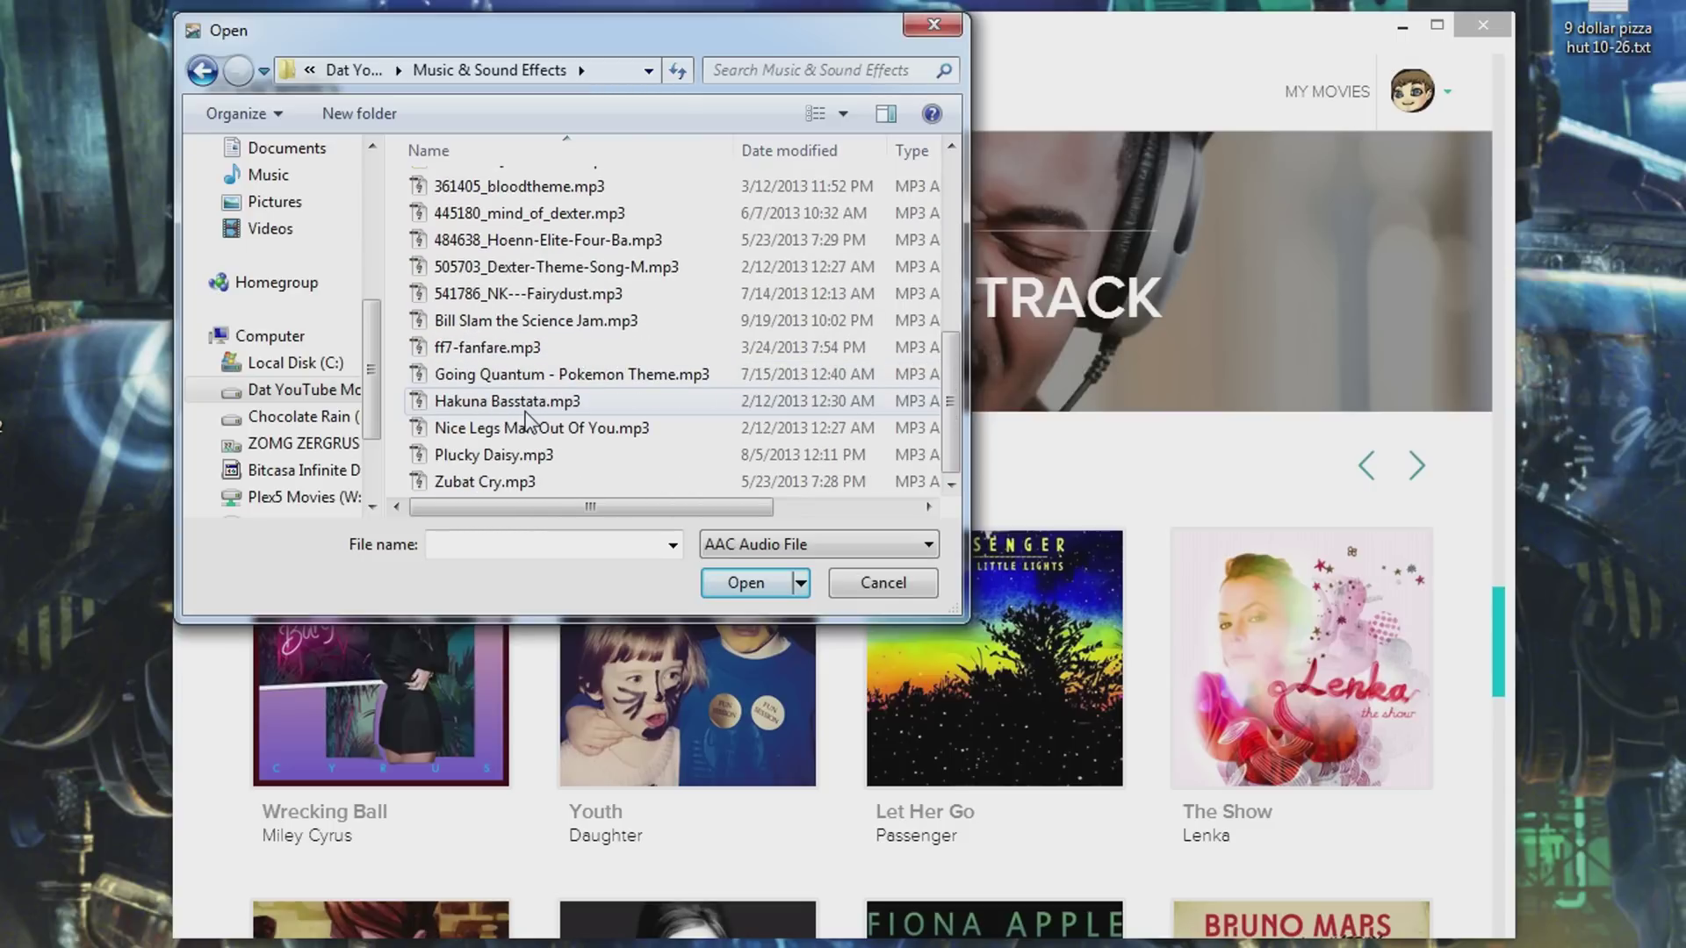
scroll(530, 421, "up", 1)
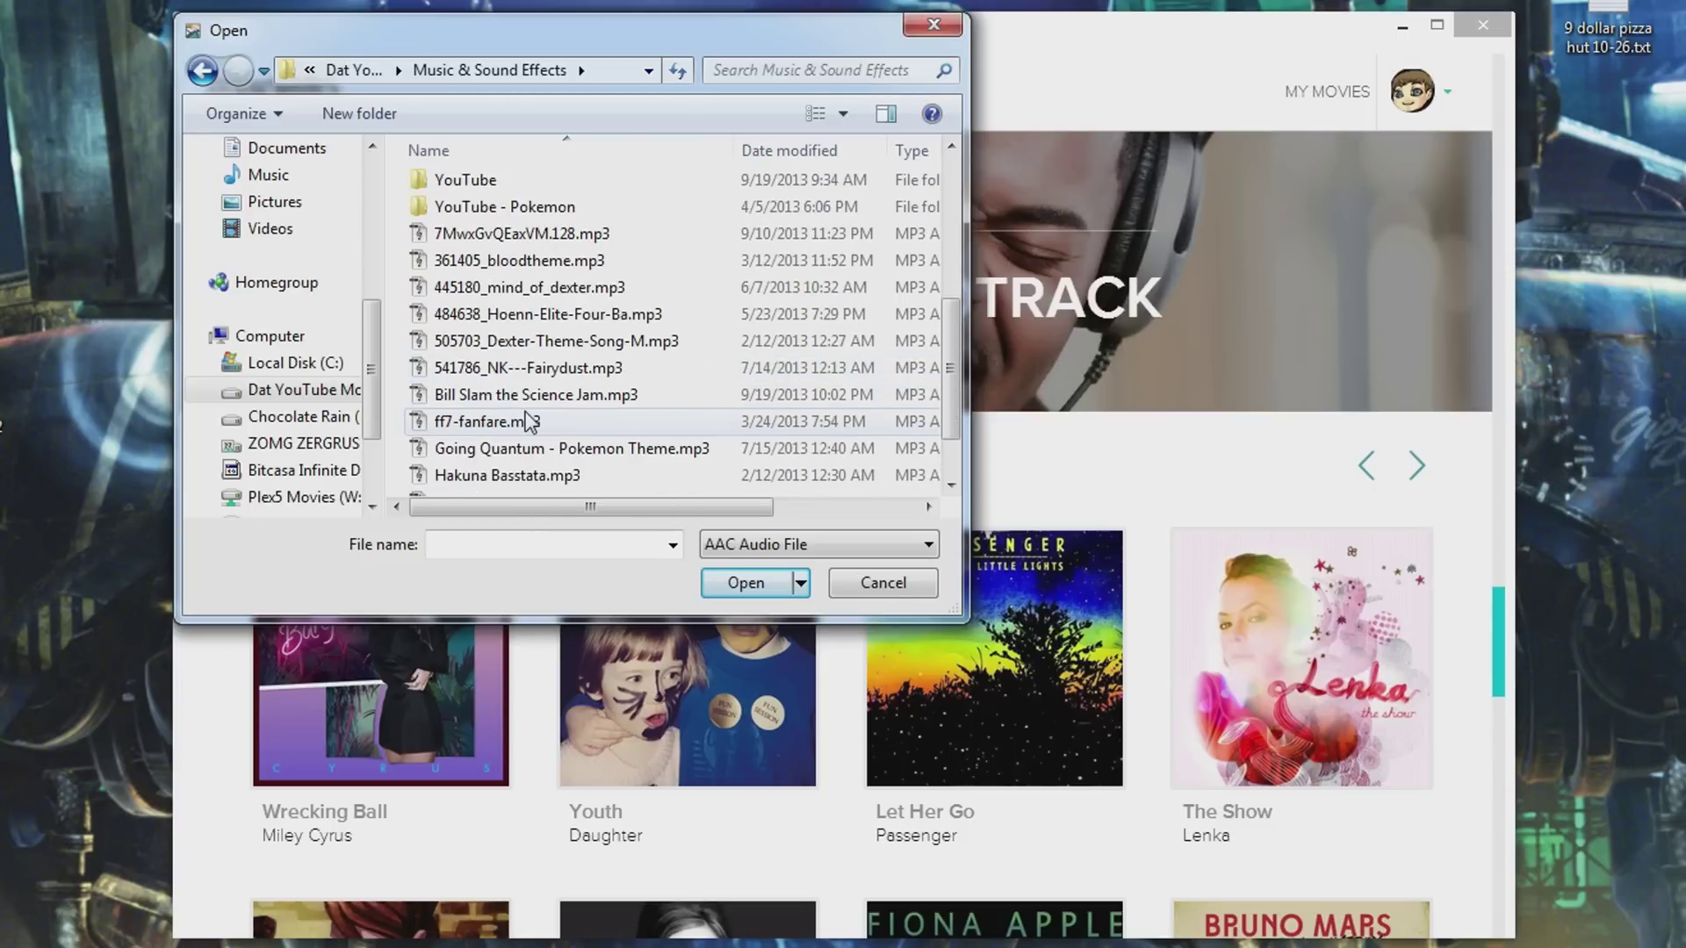
scroll(530, 421, "up", 4)
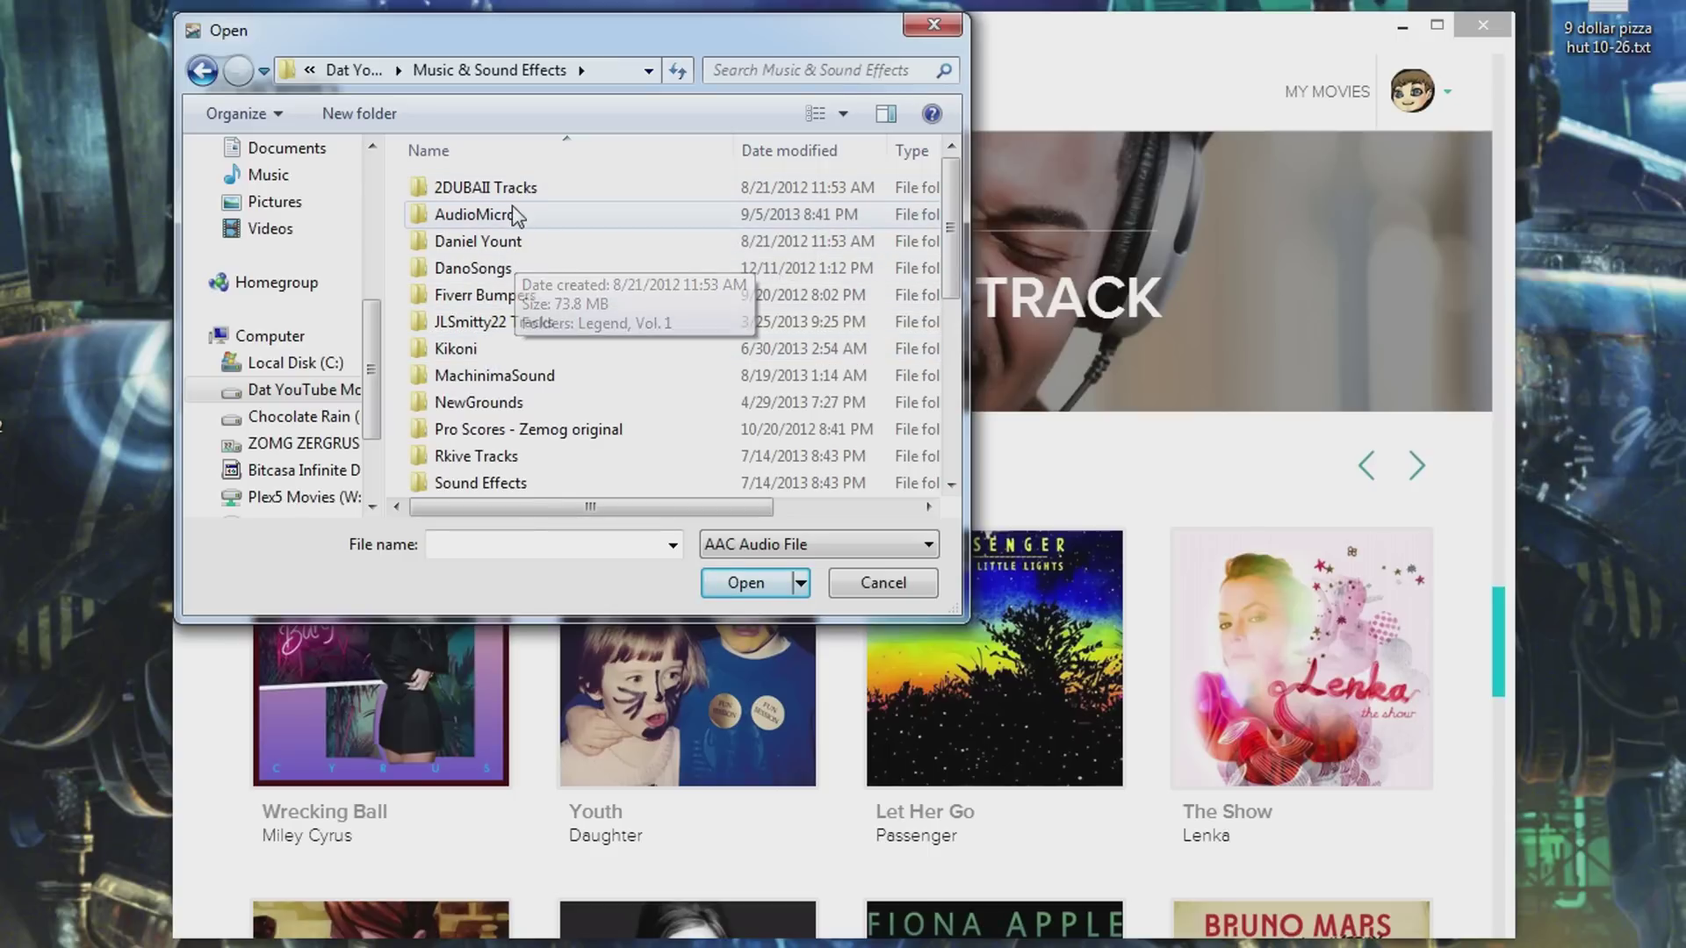
double_click(510, 197)
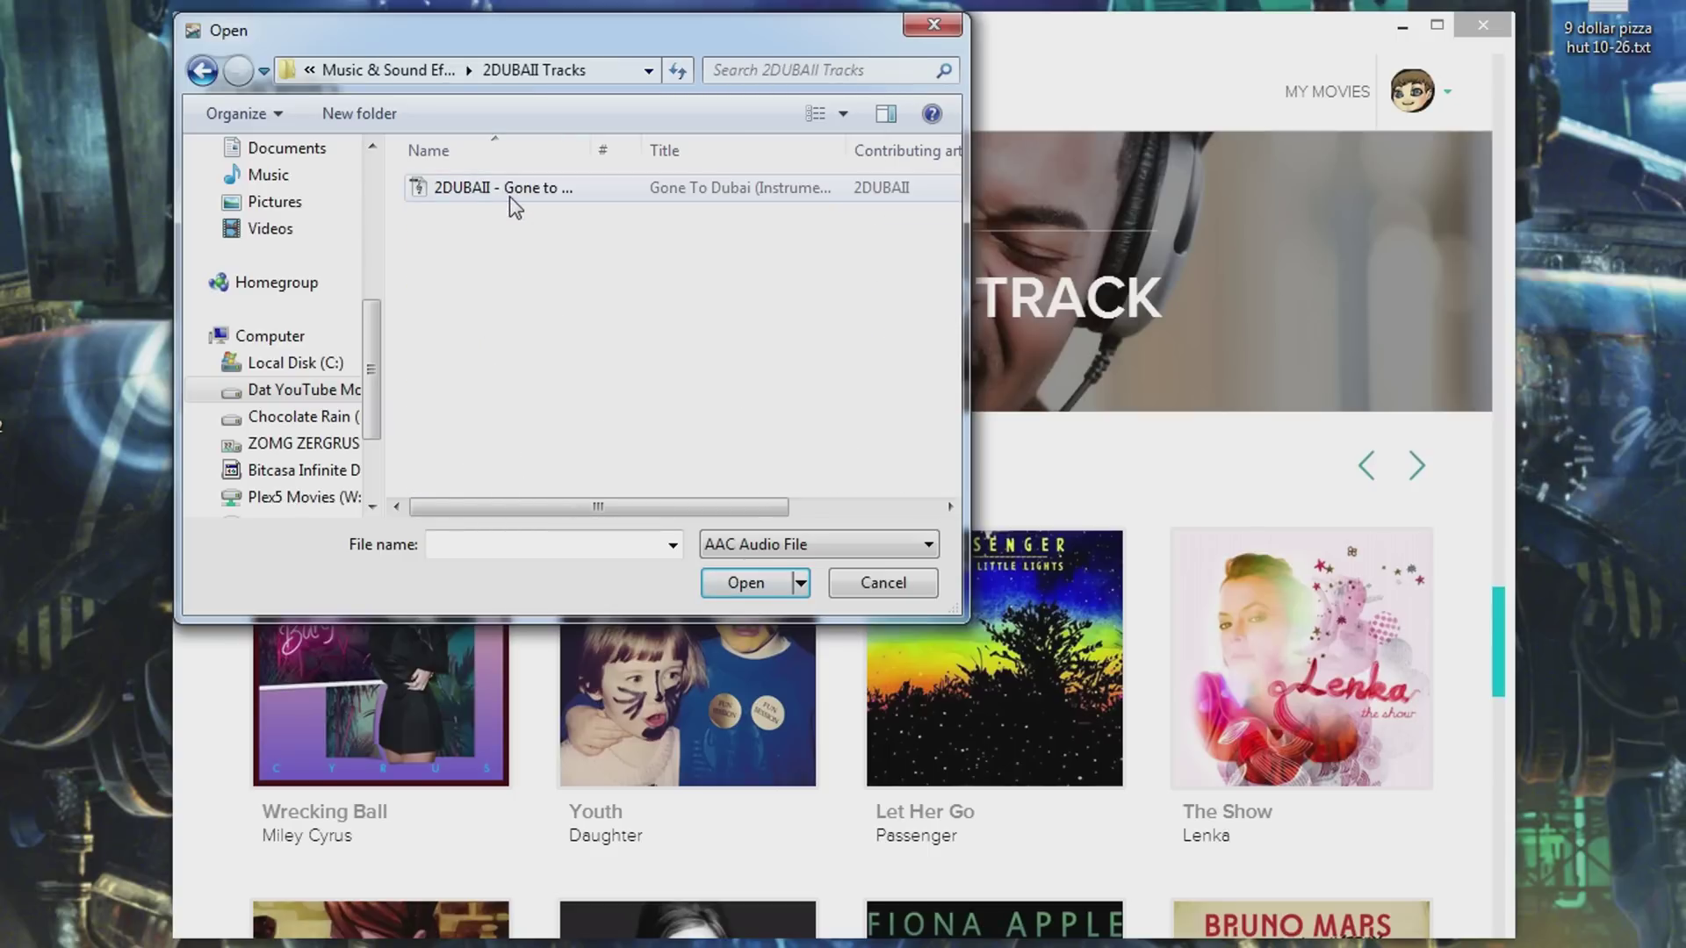
double_click(510, 196)
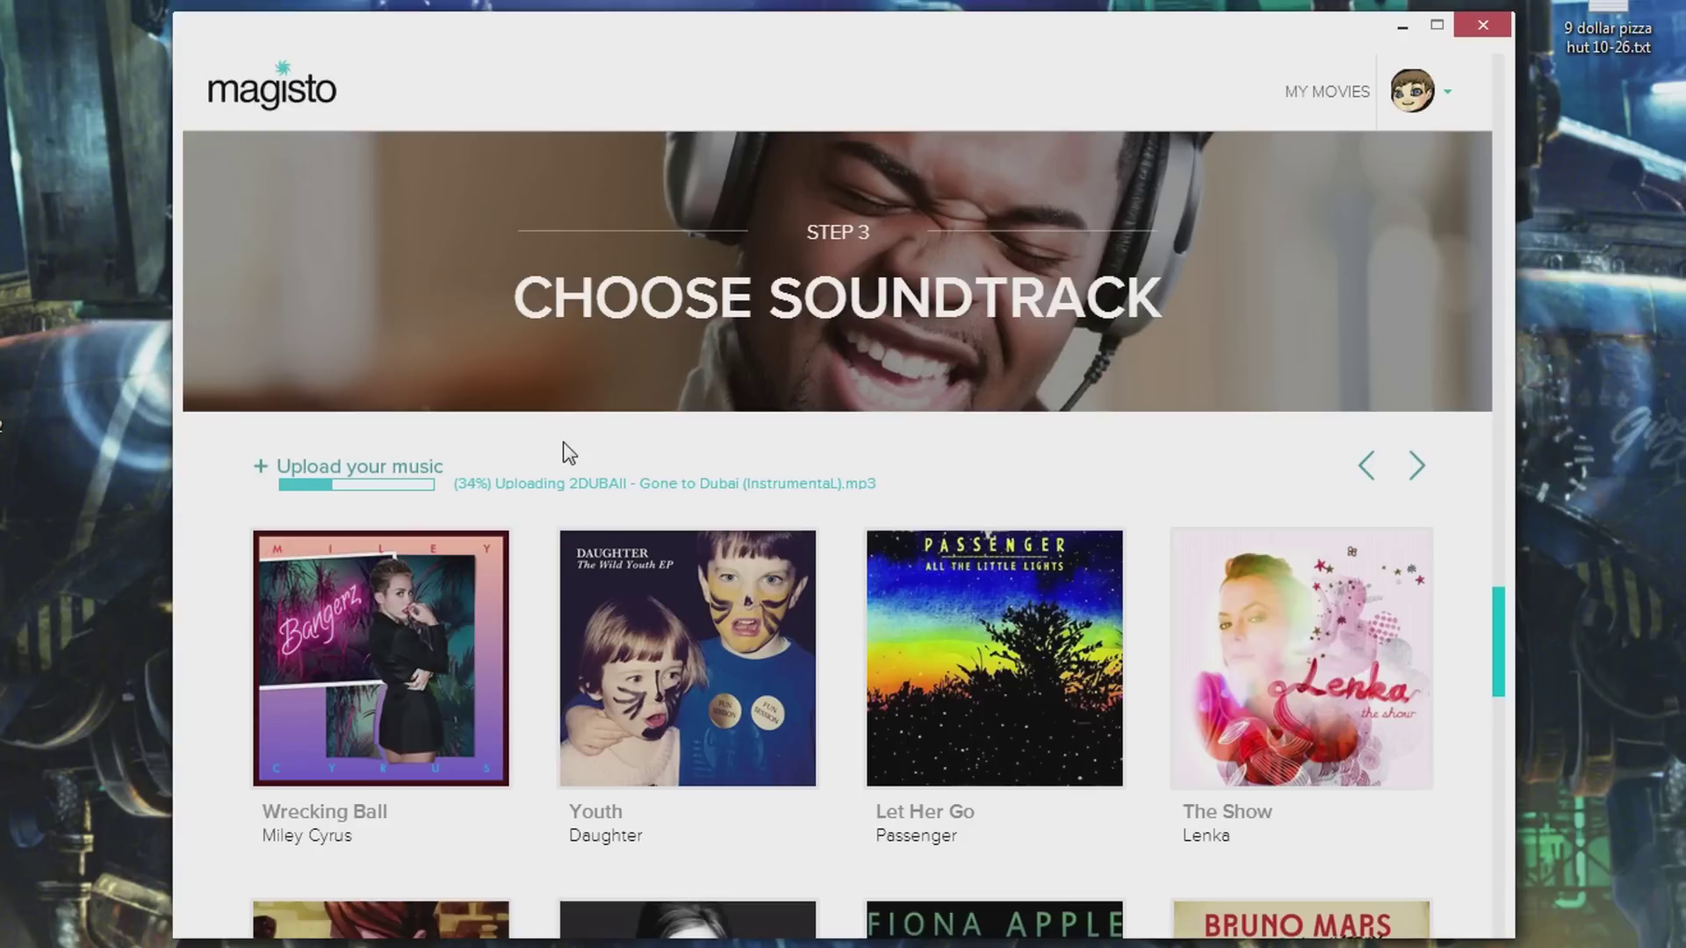
Scroll down to the title section showing the default 'My Magisto Movie' title.
scroll(579, 527, "down", 7)
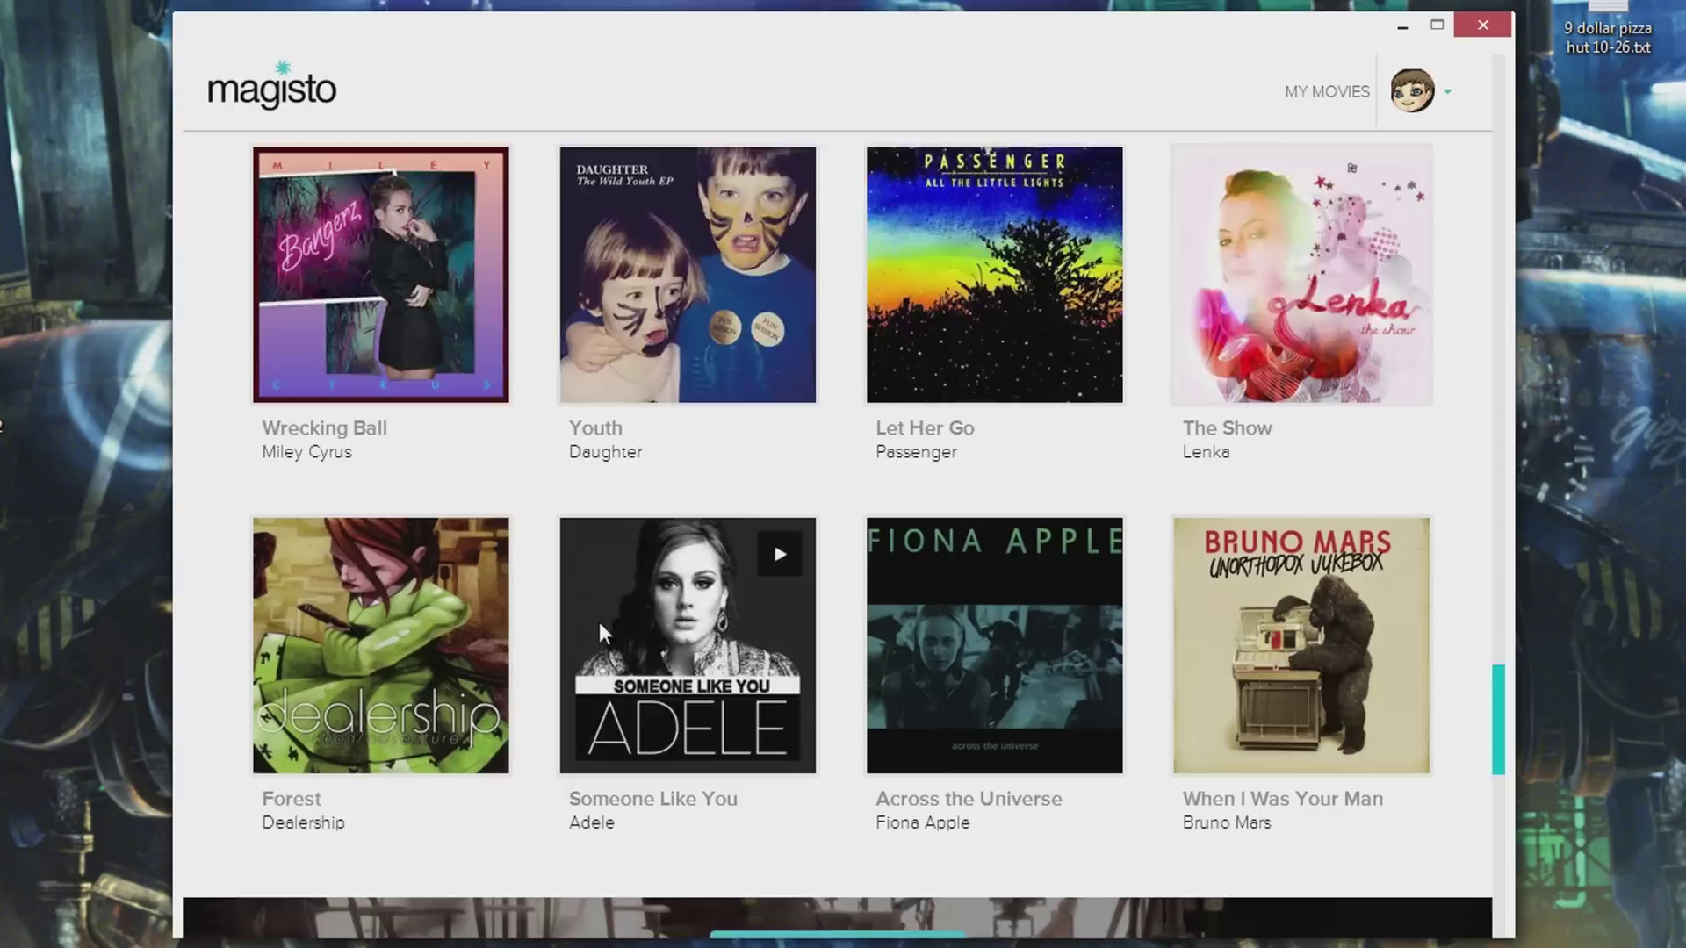
scroll(604, 634, "up", 6)
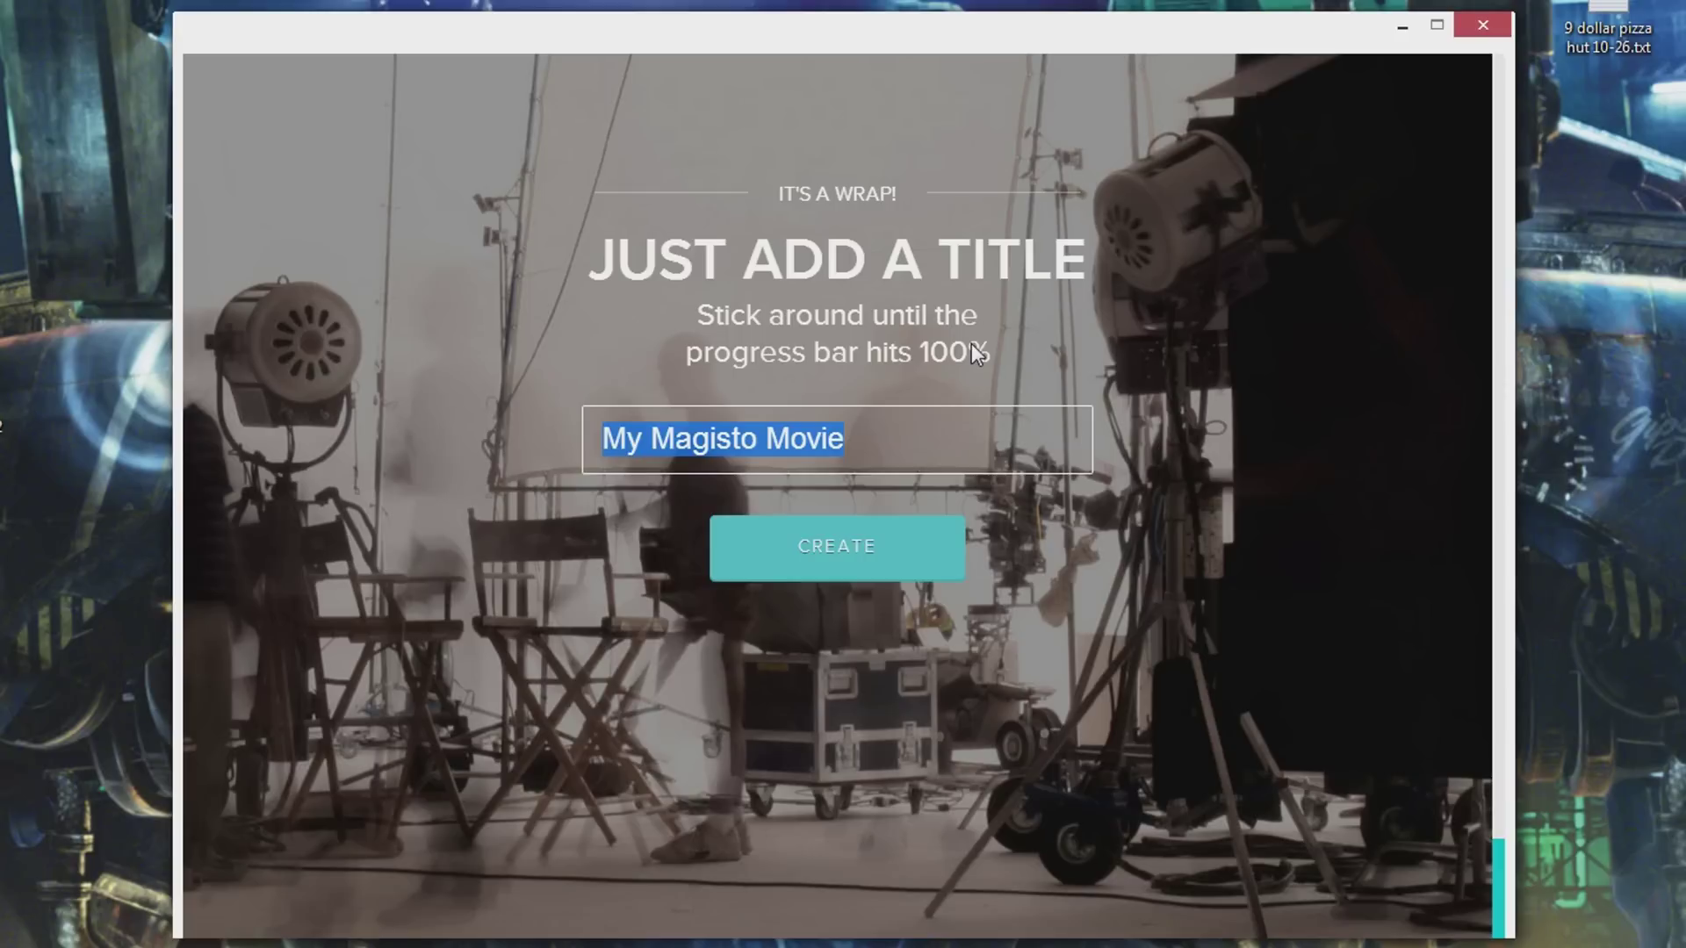
Title the movie 'ElGato 2 Dubaii ;)' and create it.
type("E")
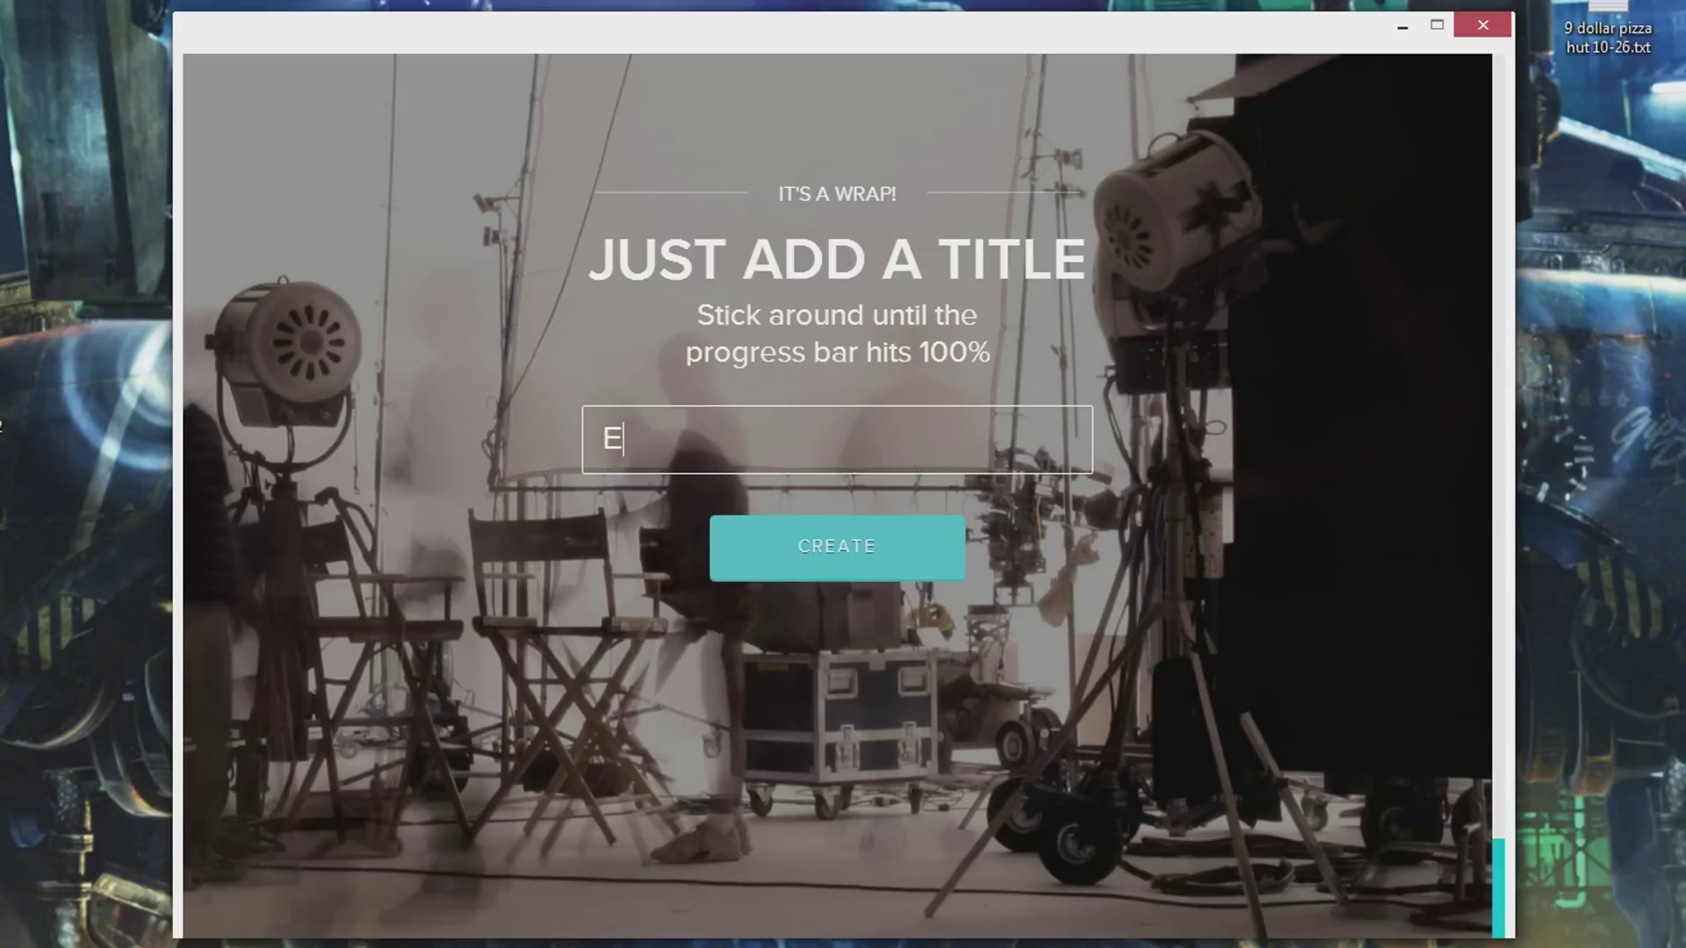
type("lGato 2 Dubaii ")
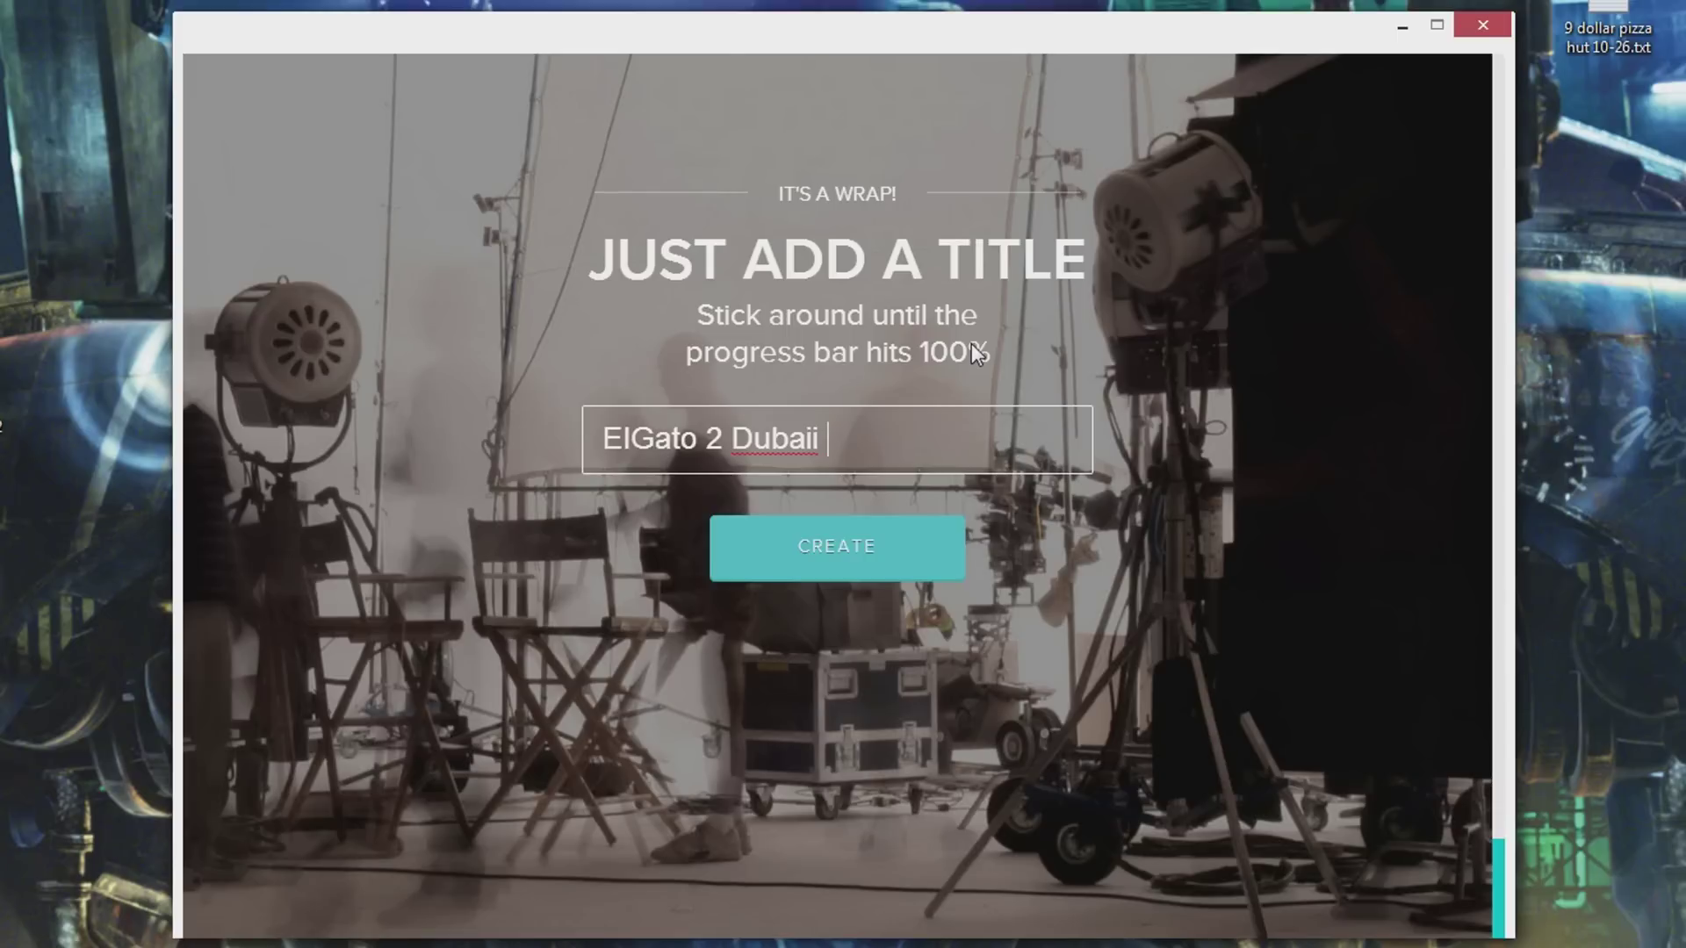
type(";)")
left_click(893, 546)
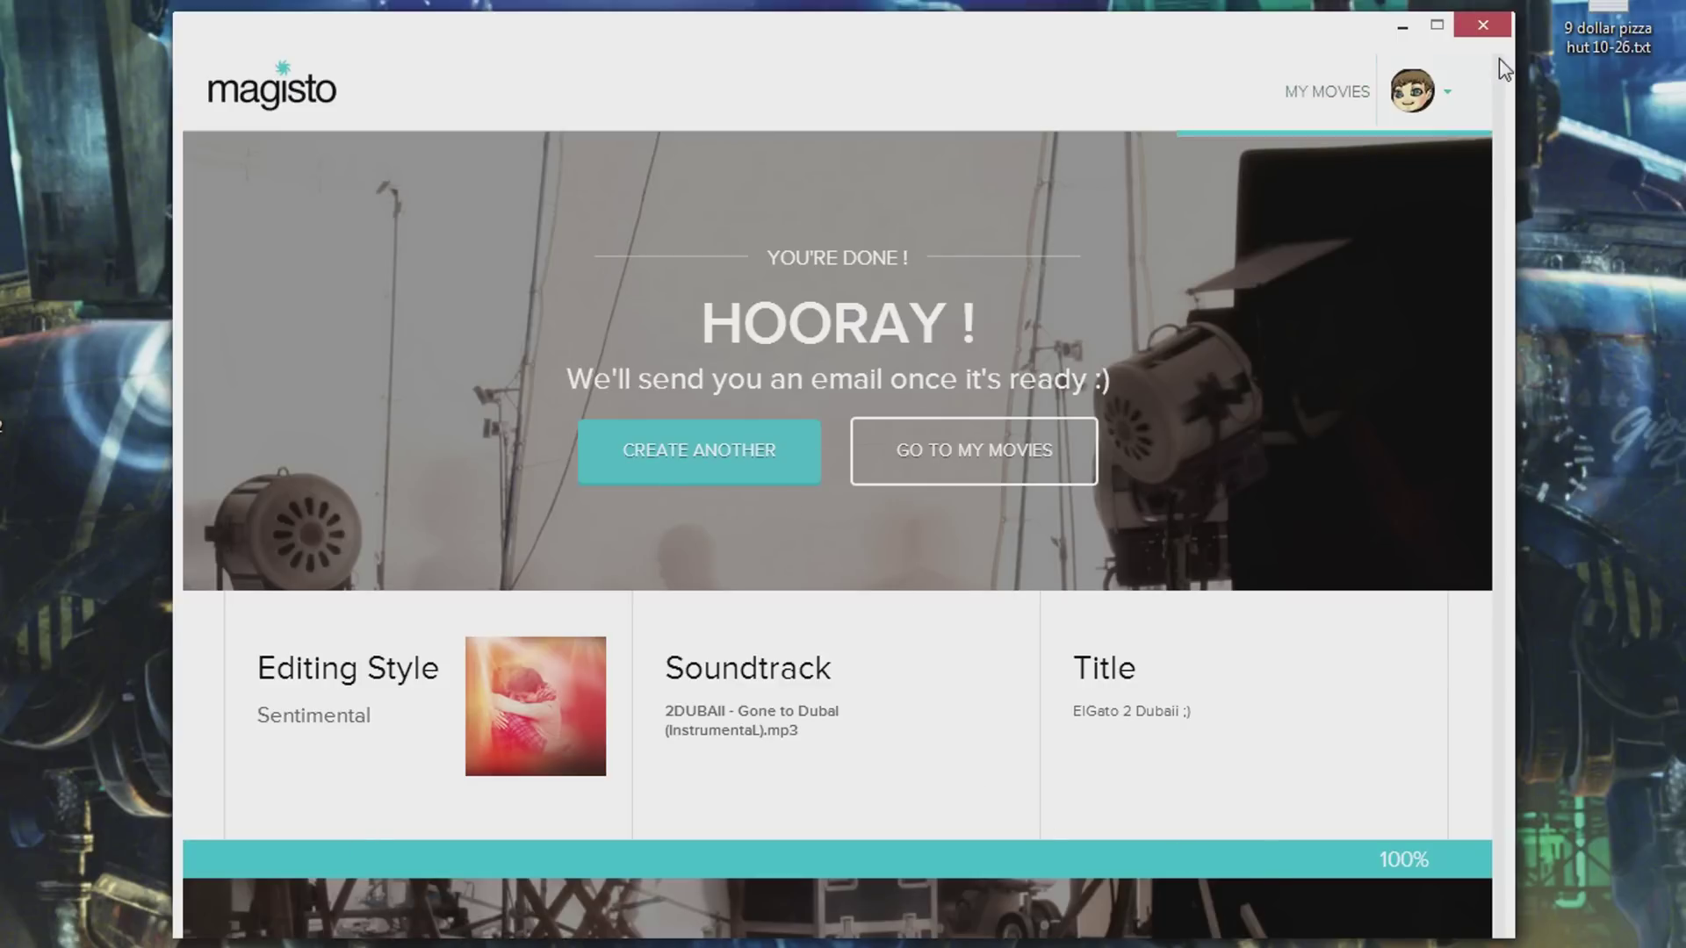
Close the Magisto window and relaunch Magisto.
left_click(1486, 26)
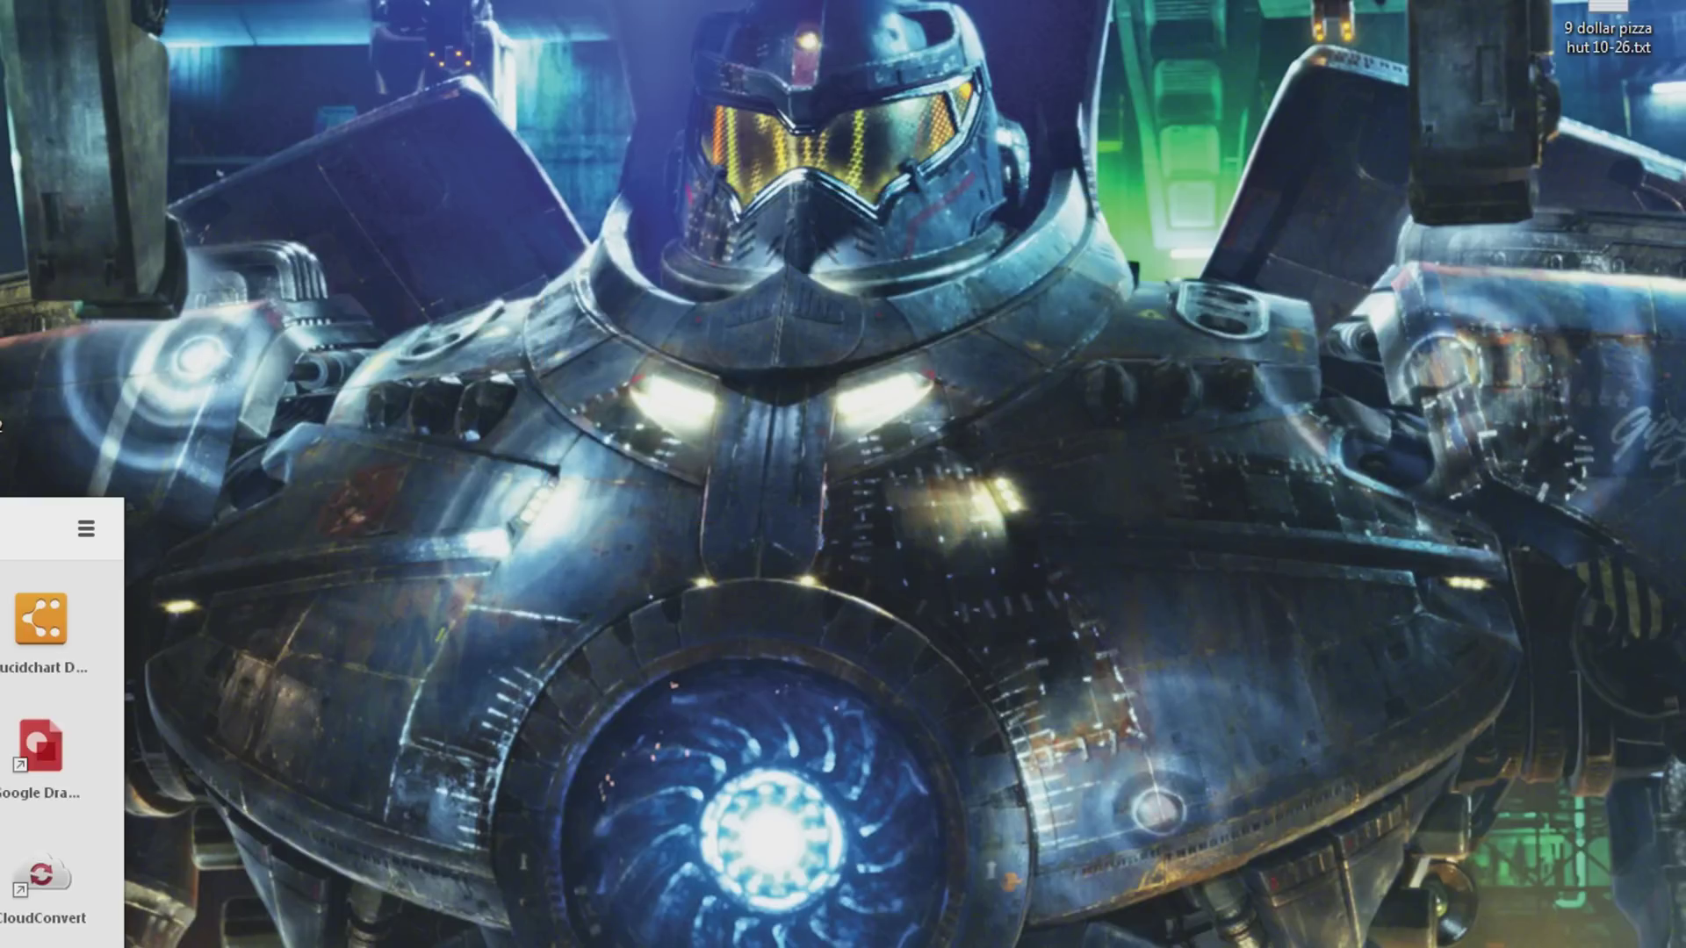
left_click(38, 602)
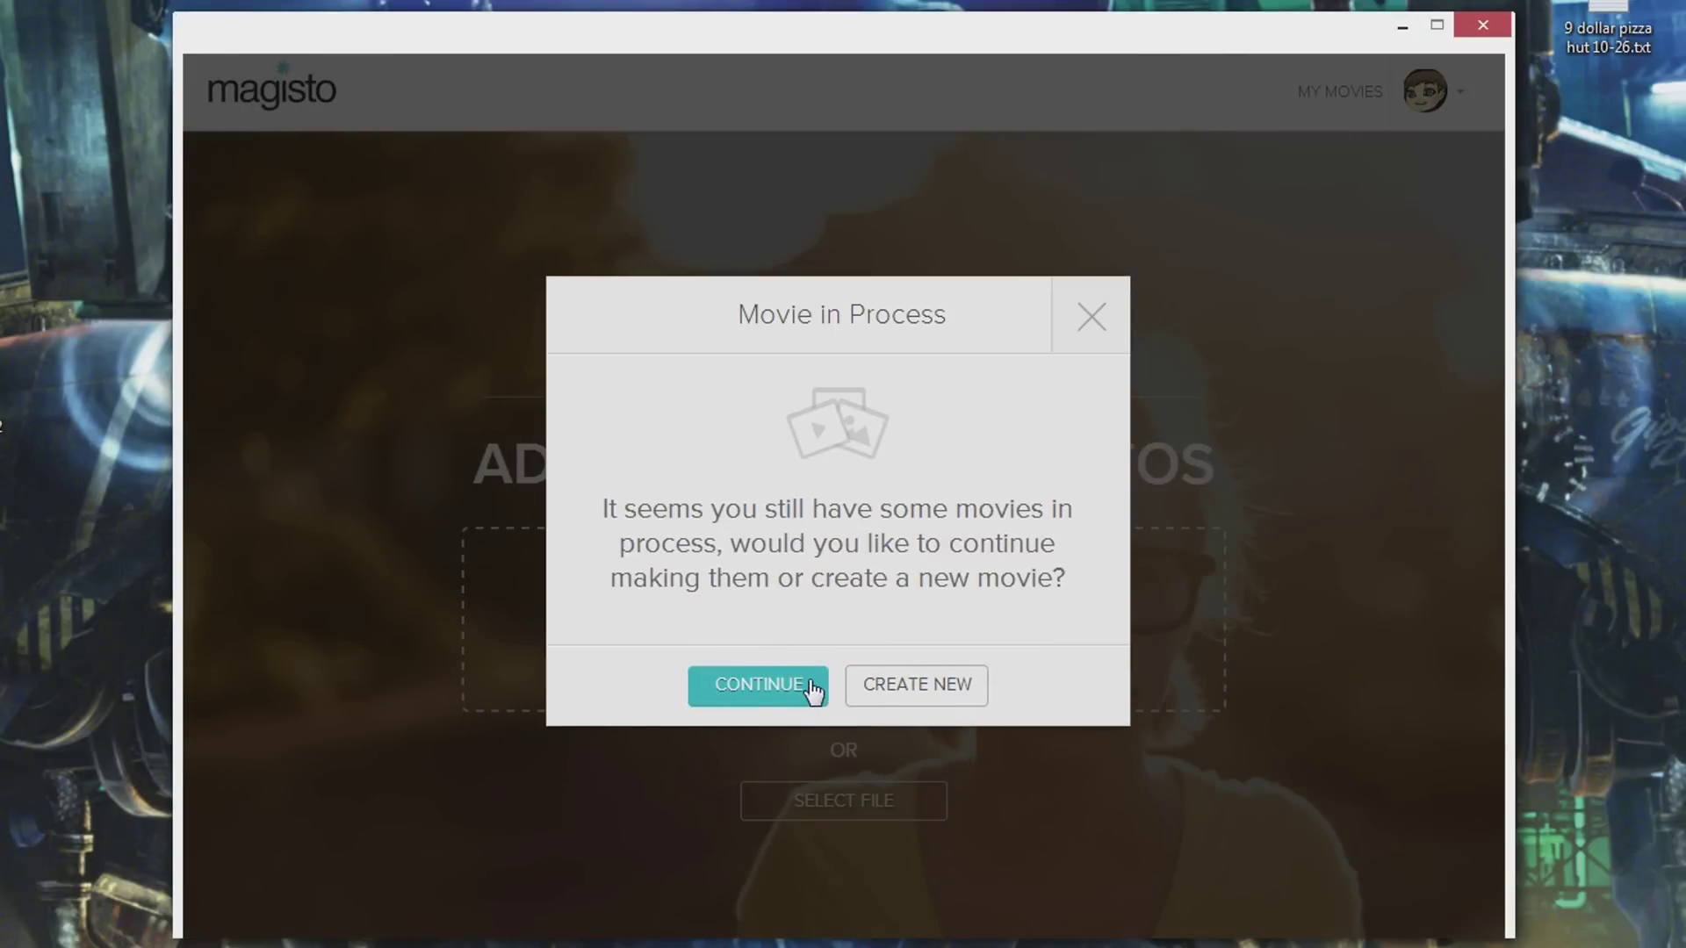
left_click(913, 671)
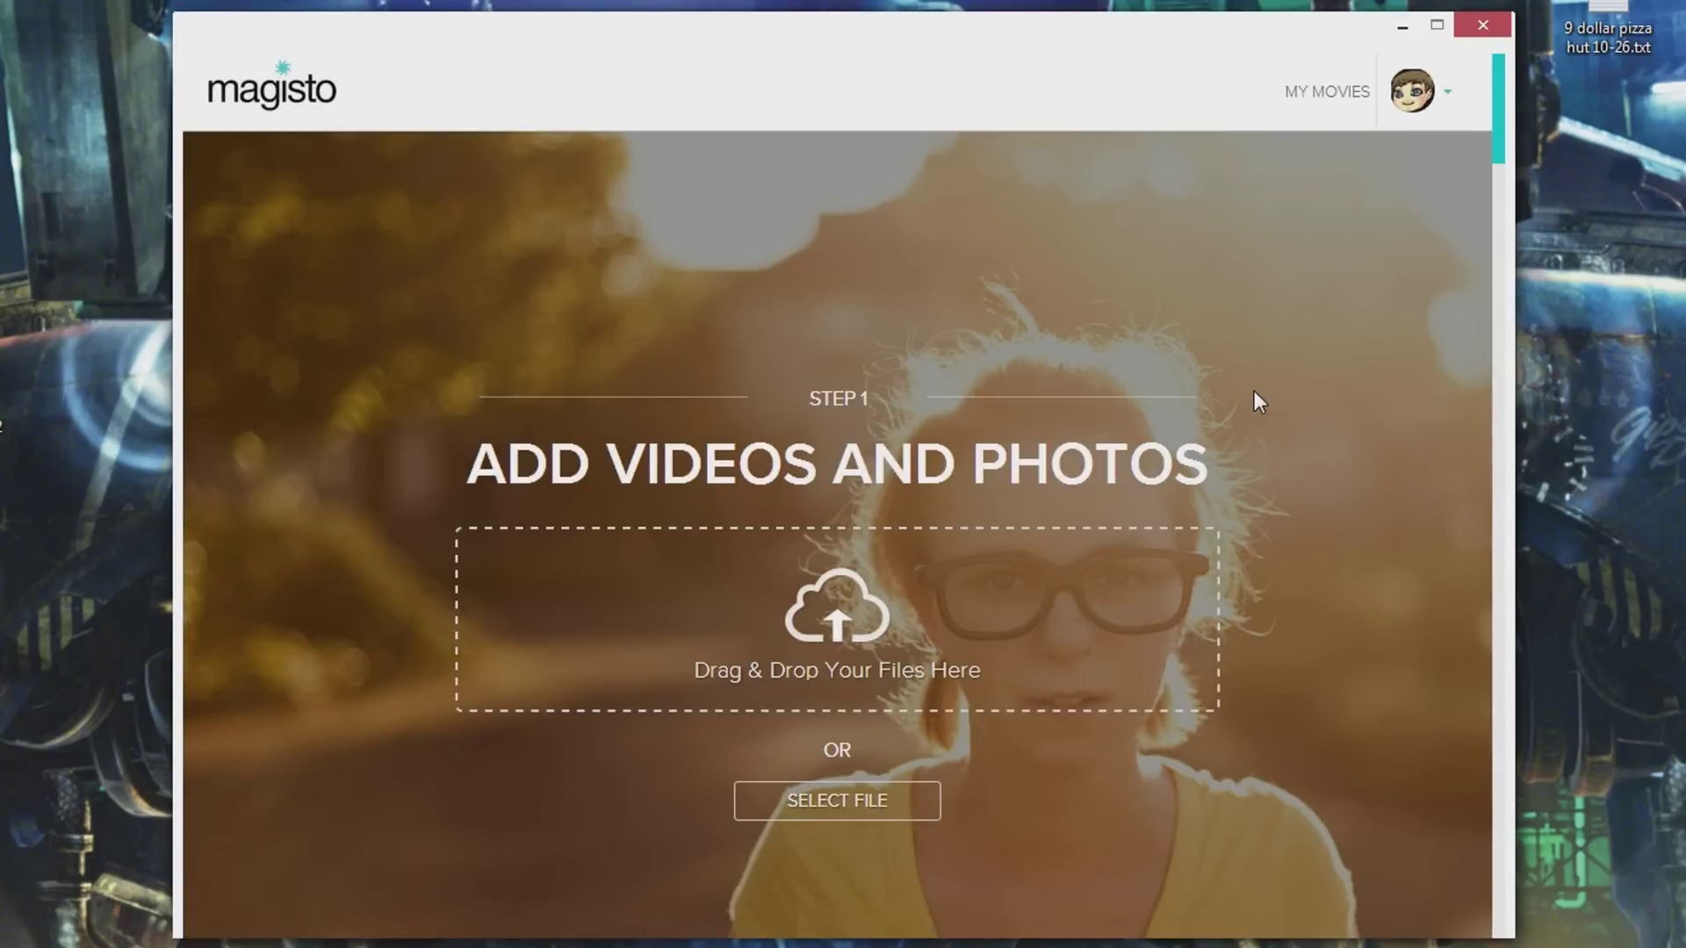
scroll(1140, 571, "down", 3)
scroll(820, 502, "up", 1)
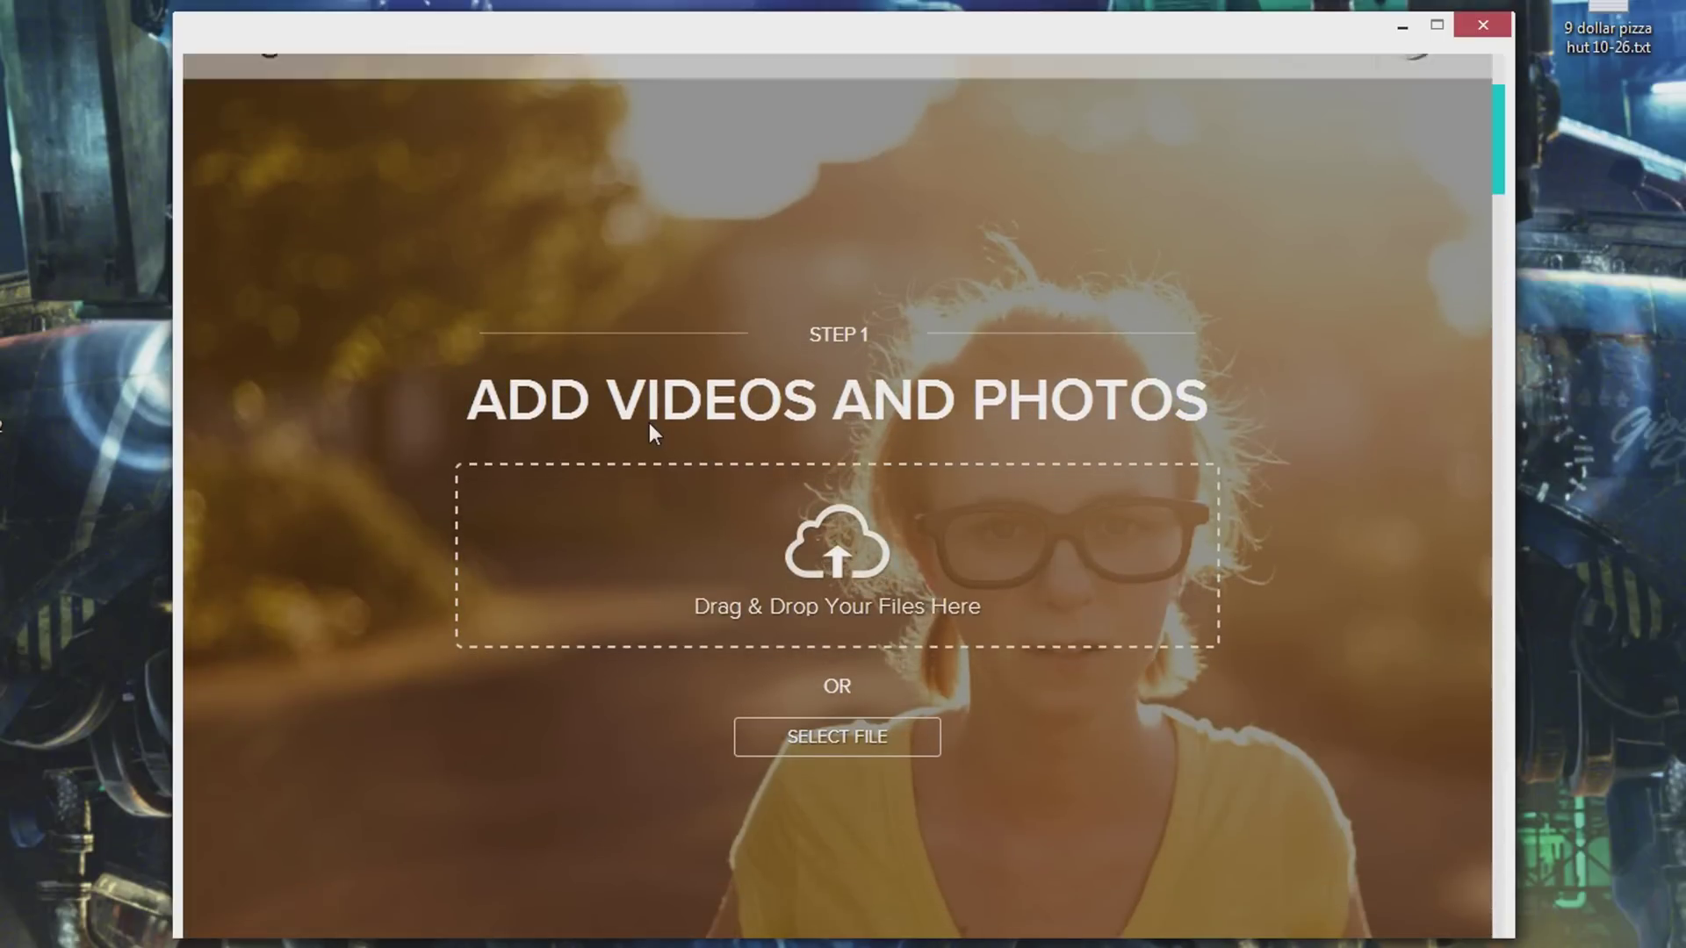
scroll(727, 262, "down", 3)
scroll(726, 262, "up", 3)
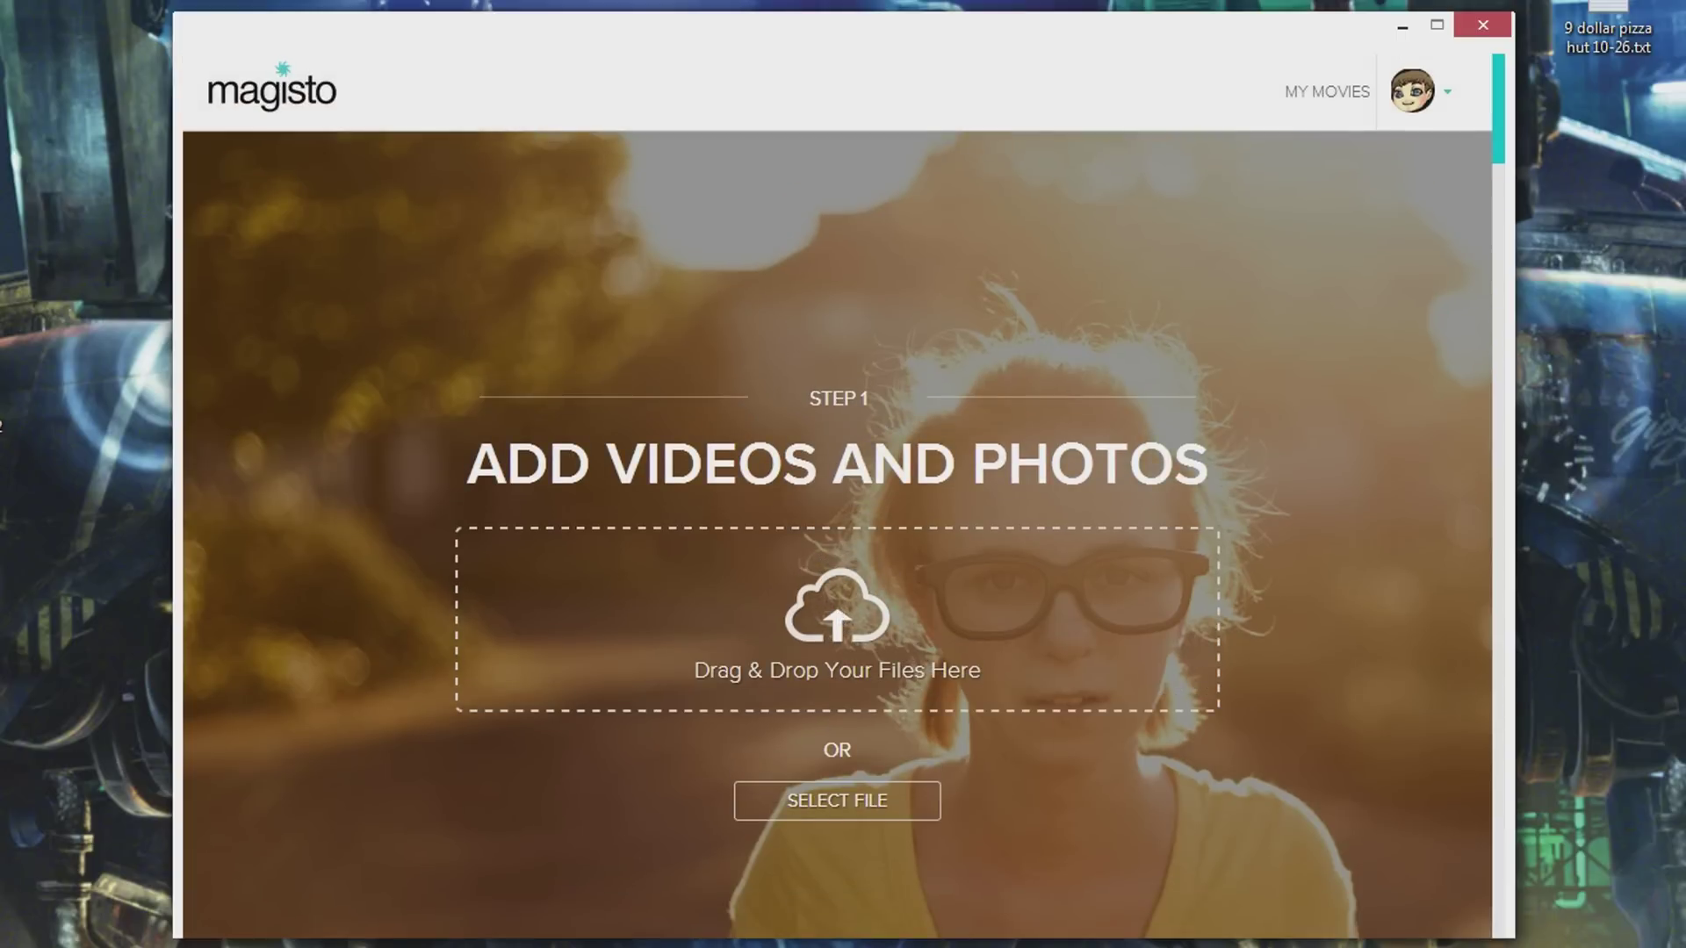
scroll(553, 316, "down", 3)
scroll(501, 294, "up", 2)
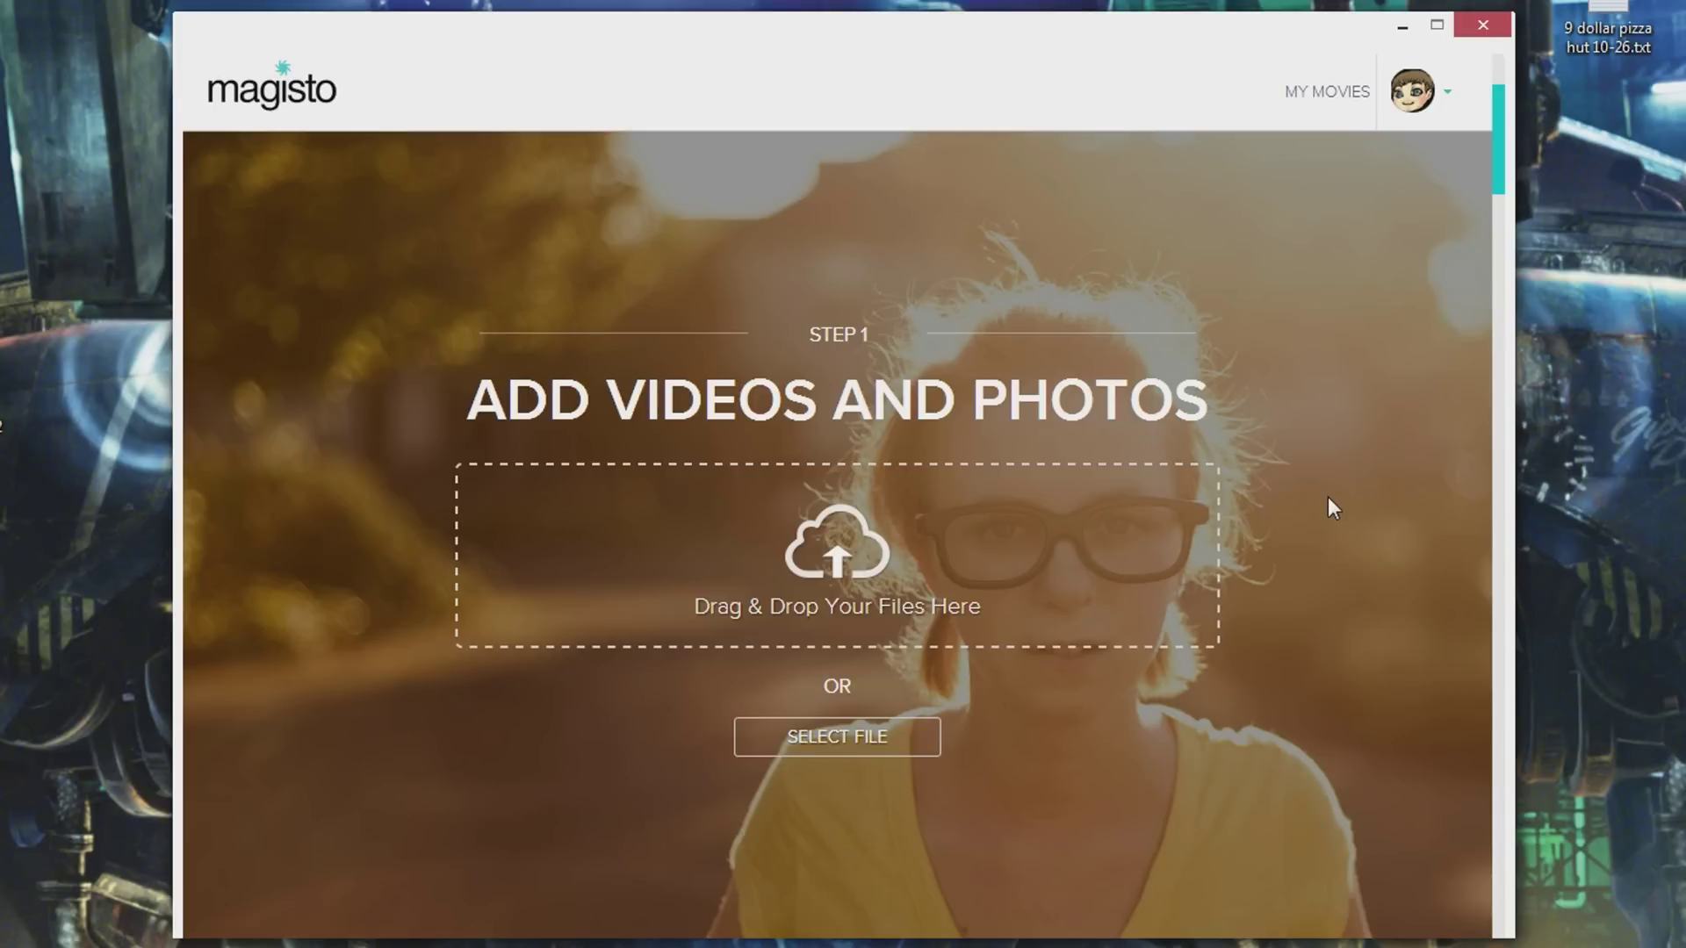
scroll(1261, 428, "down", 10)
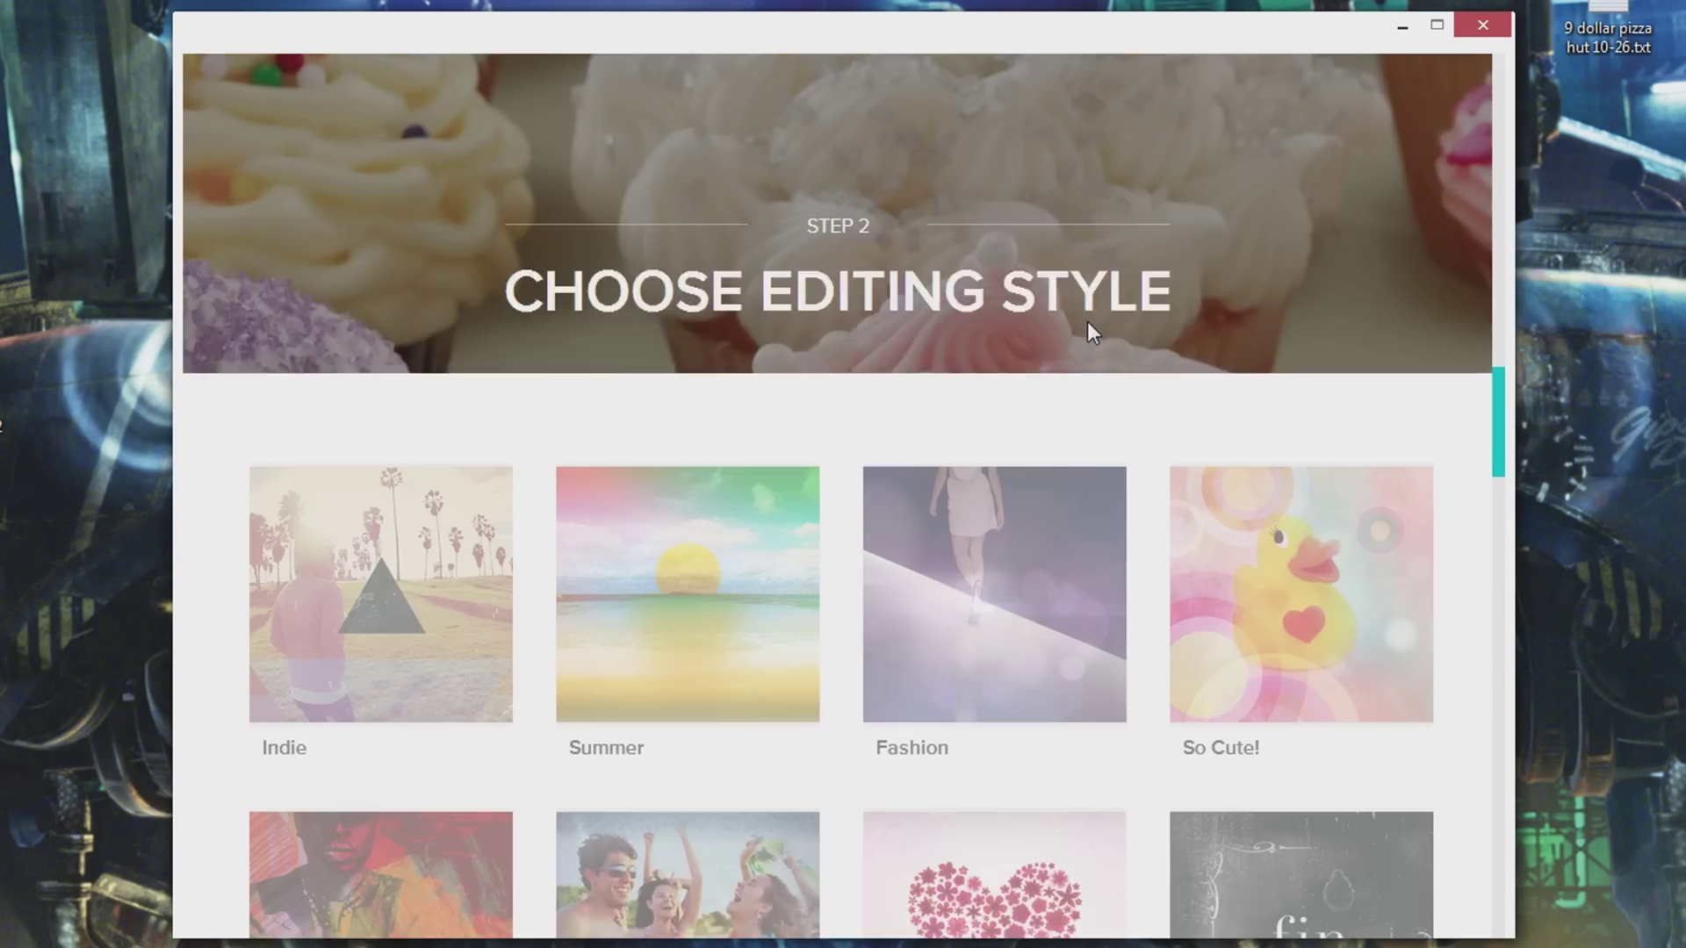
scroll(967, 329, "down", 10)
scroll(965, 324, "up", 6)
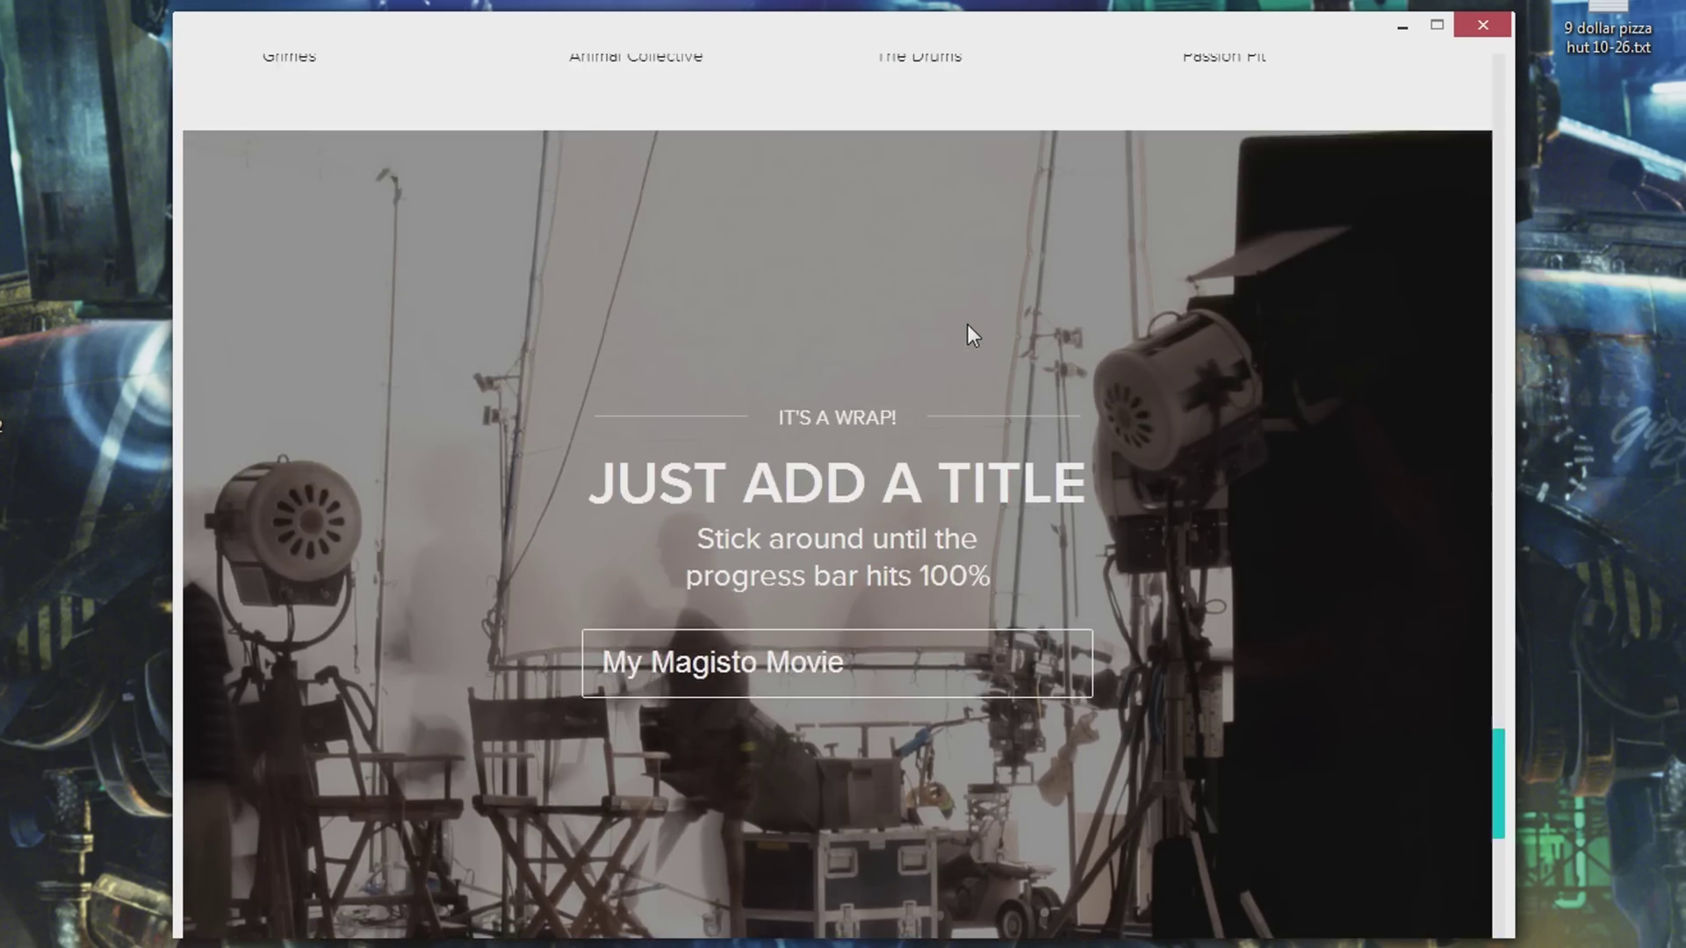
scroll(960, 336, "down", 10)
scroll(973, 356, "up", 3)
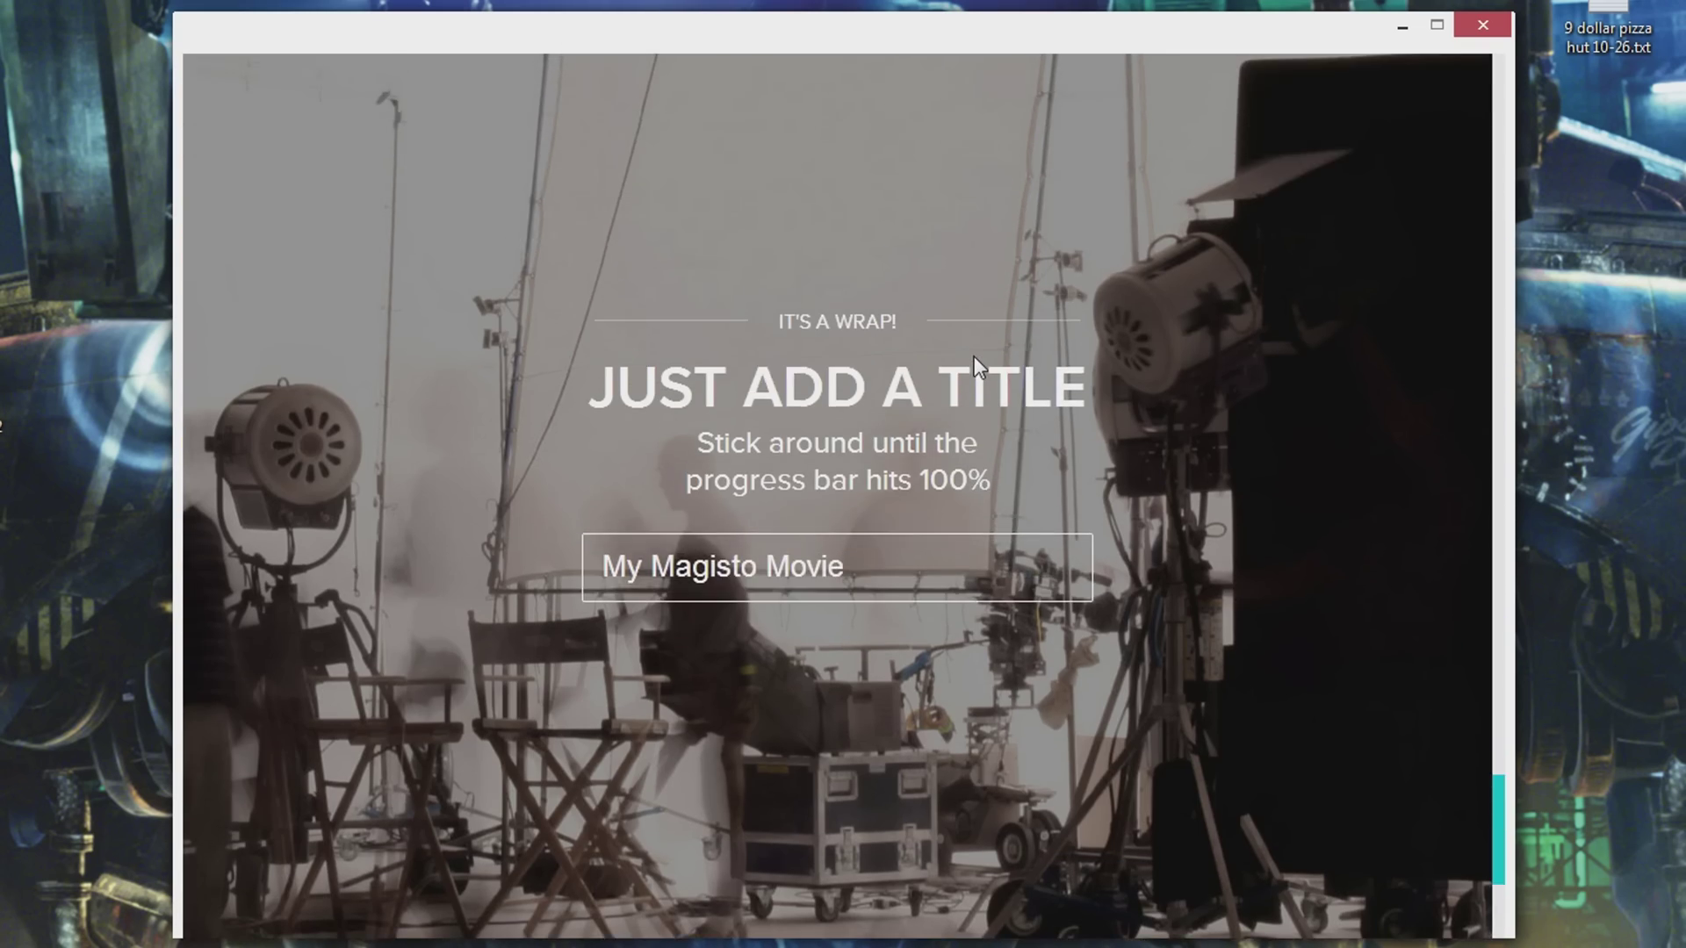
scroll(972, 362, "up", 15)
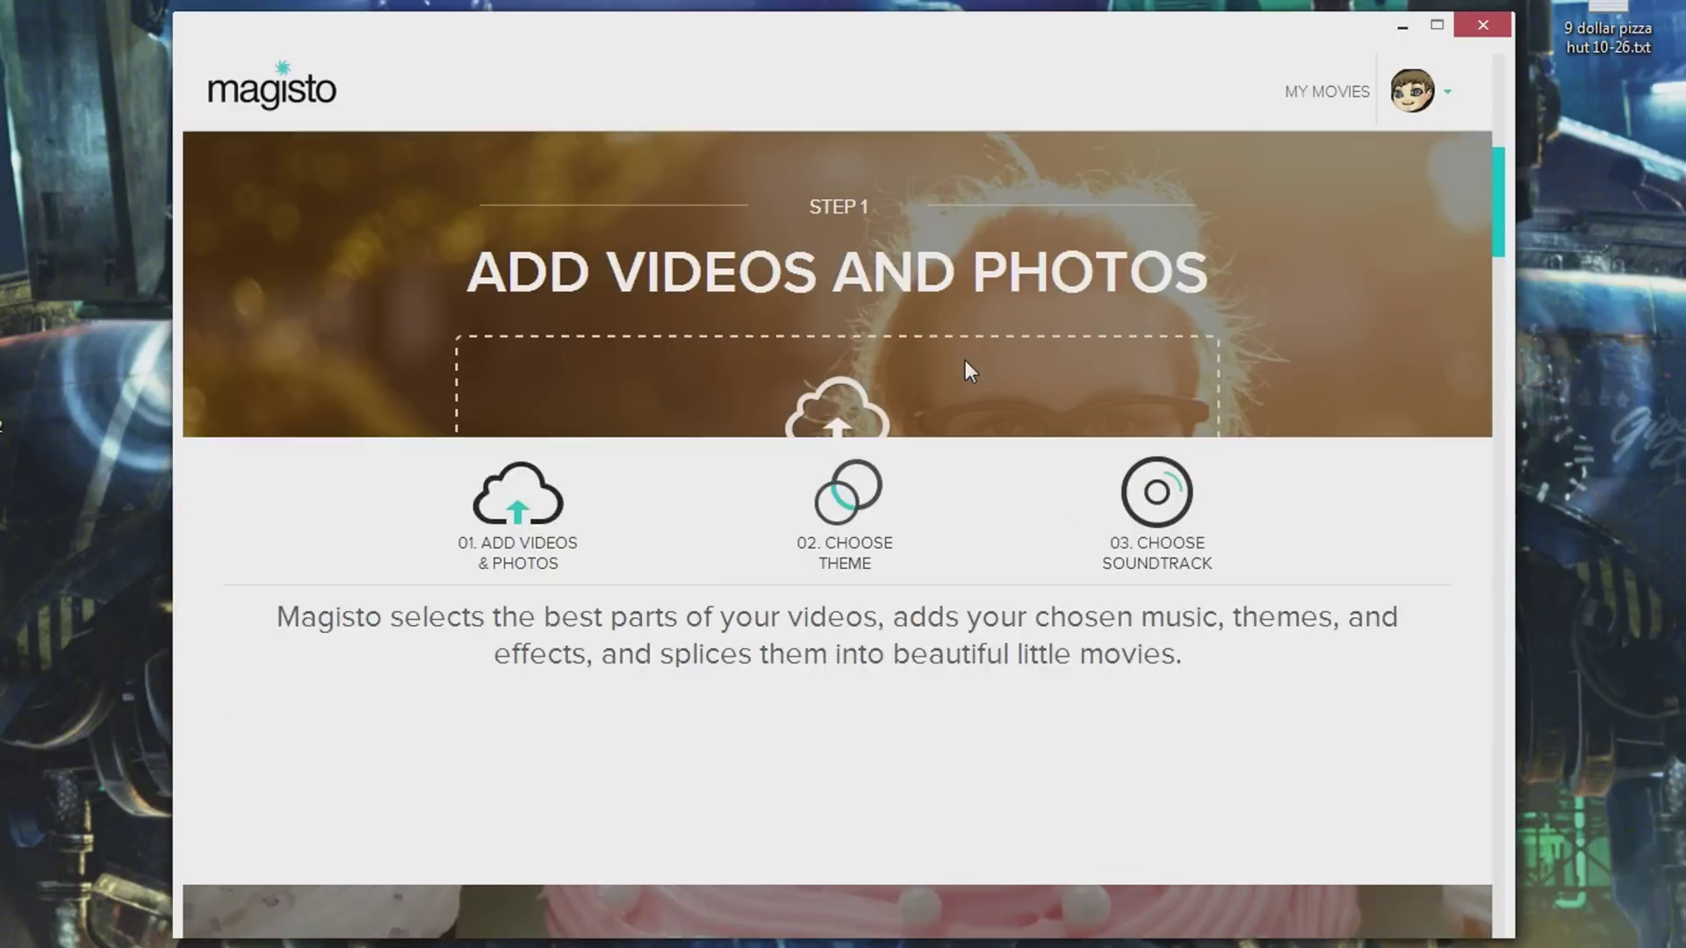
scroll(965, 362, "down", 6)
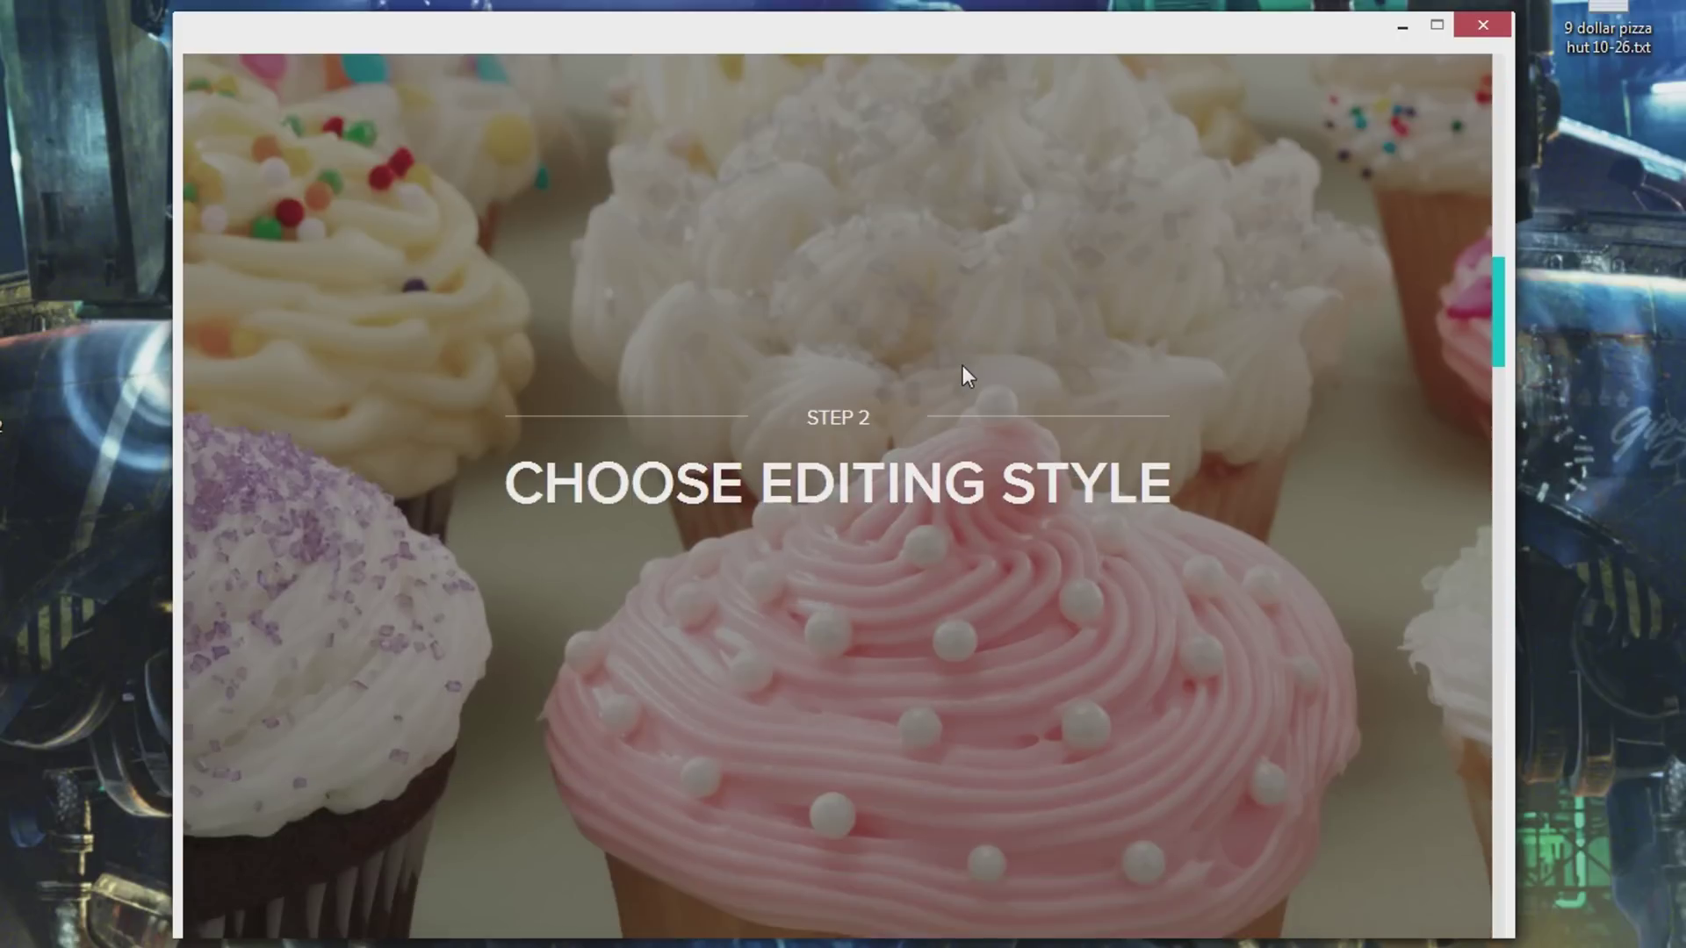
scroll(966, 375, "down", 8)
scroll(982, 523, "up", 2)
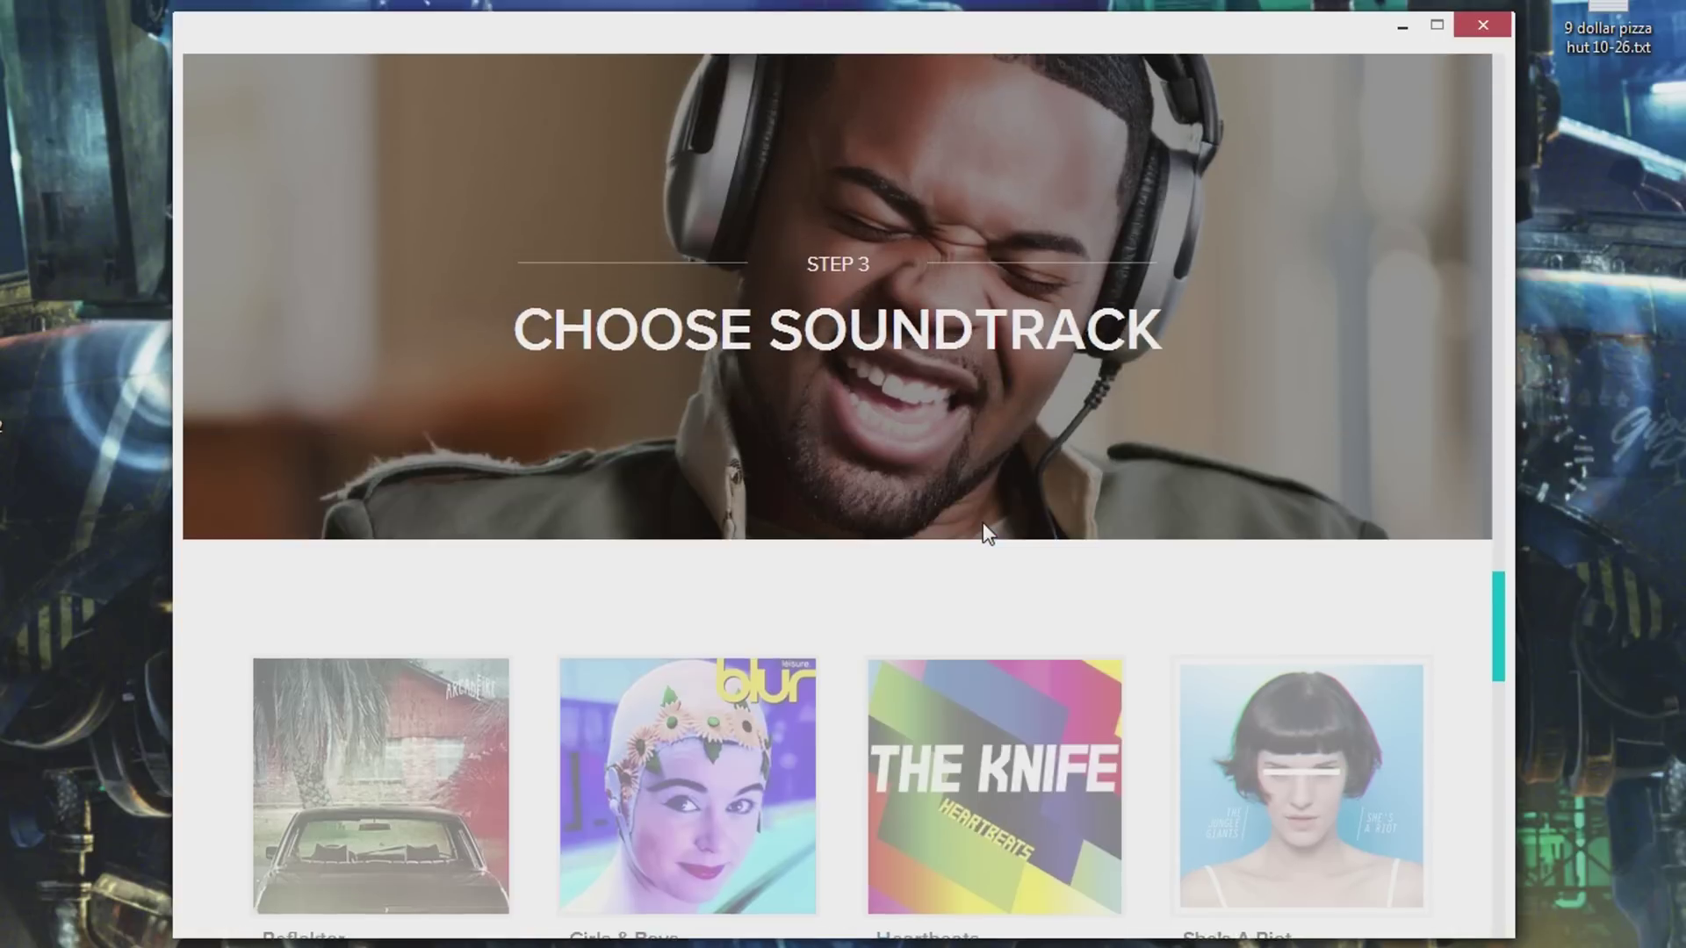
scroll(990, 531, "up", 10)
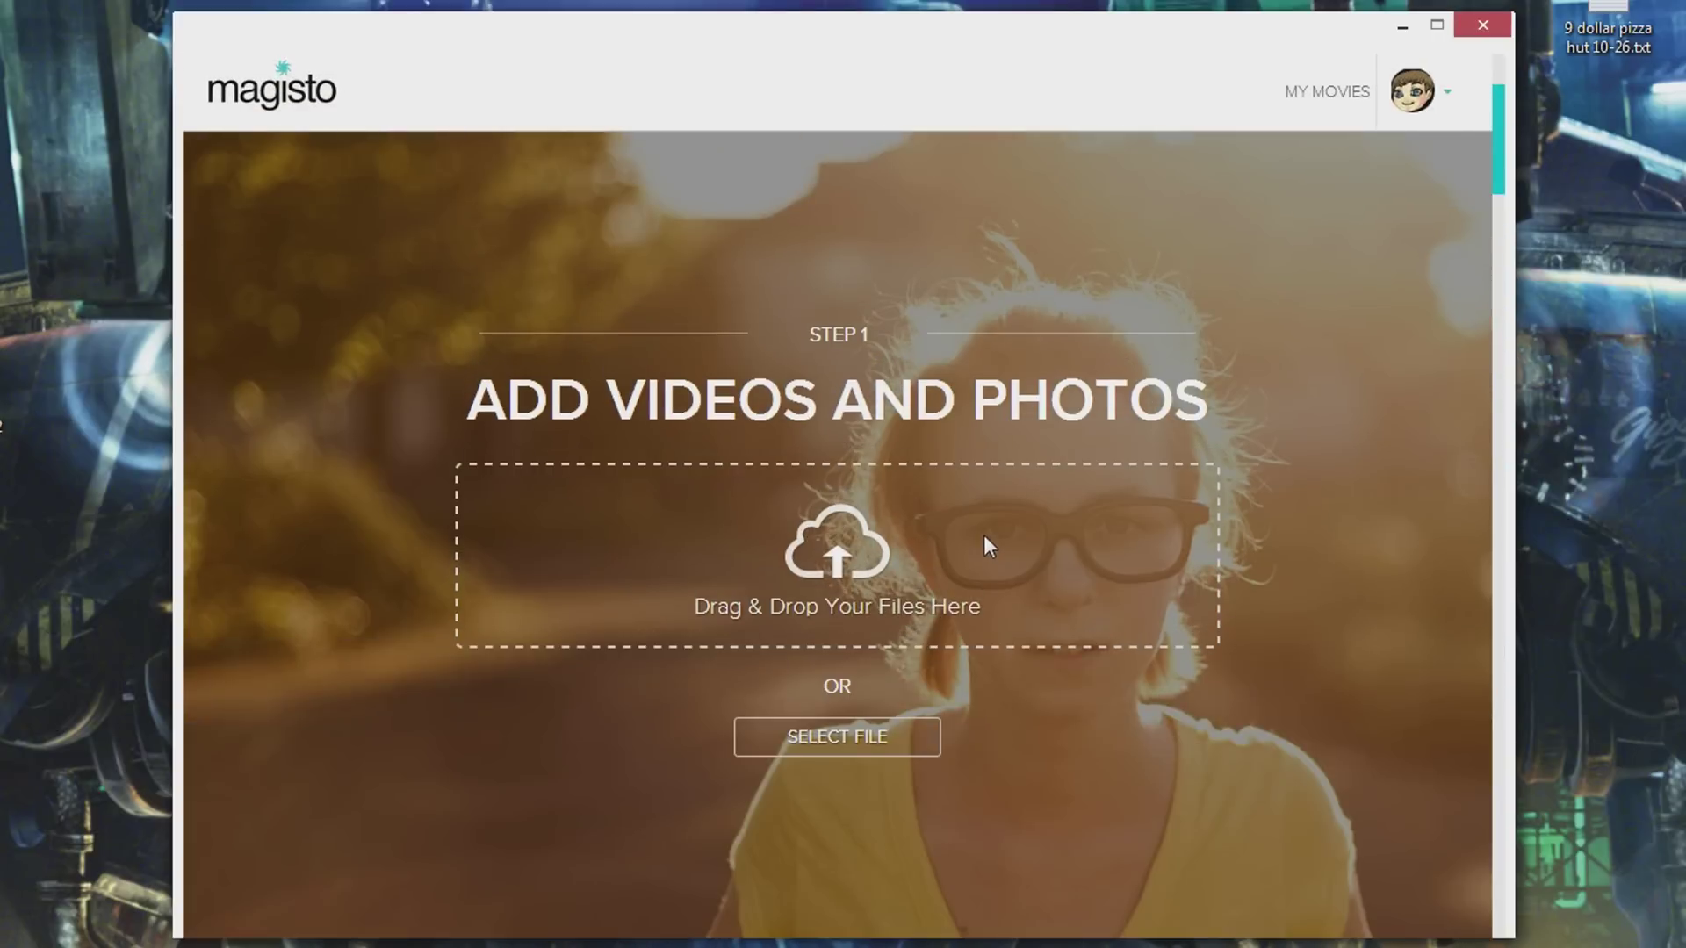
scroll(1112, 474, "down", 1)
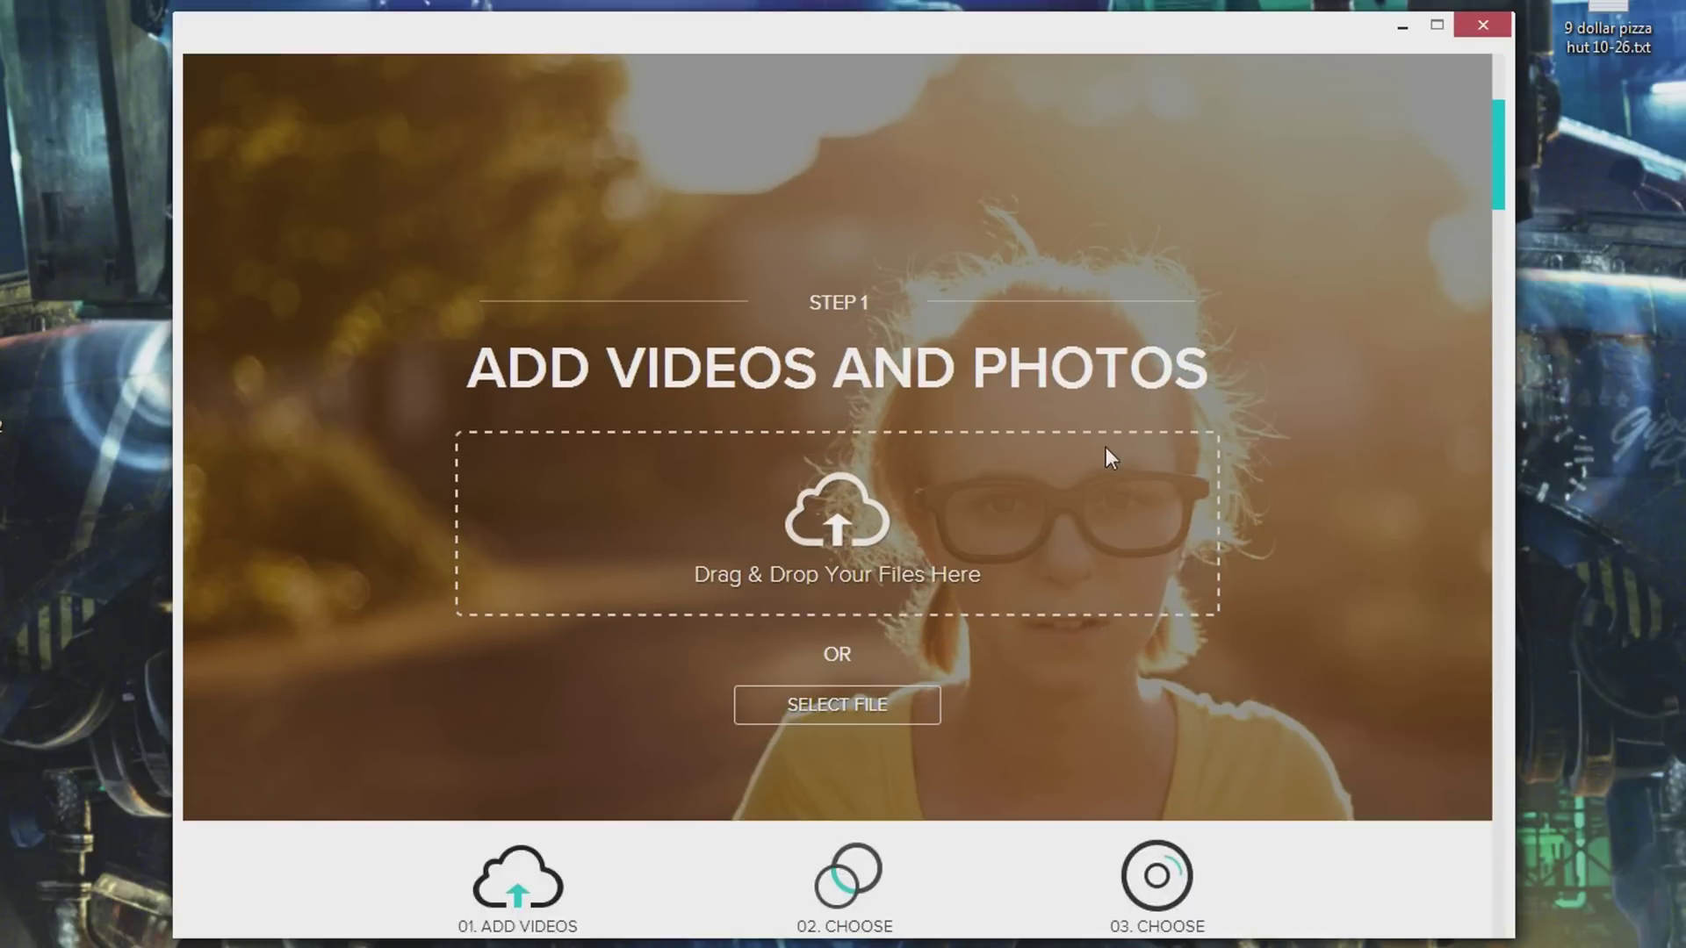
scroll(1035, 446, "down", 8)
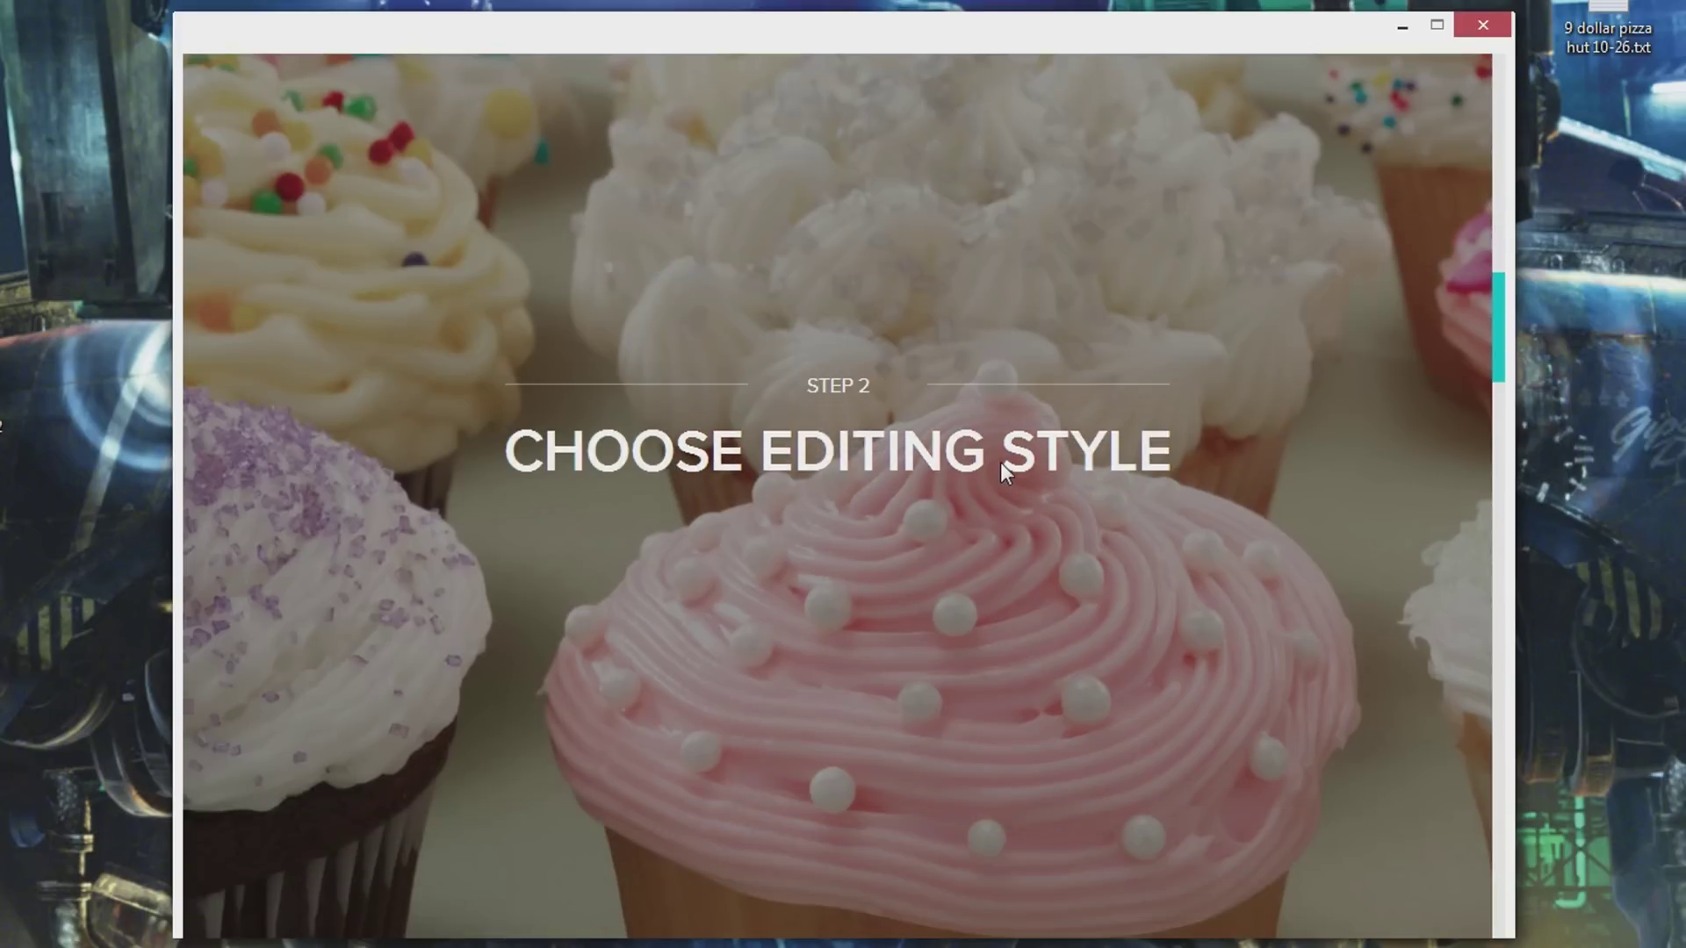
scroll(602, 334, "down", 8)
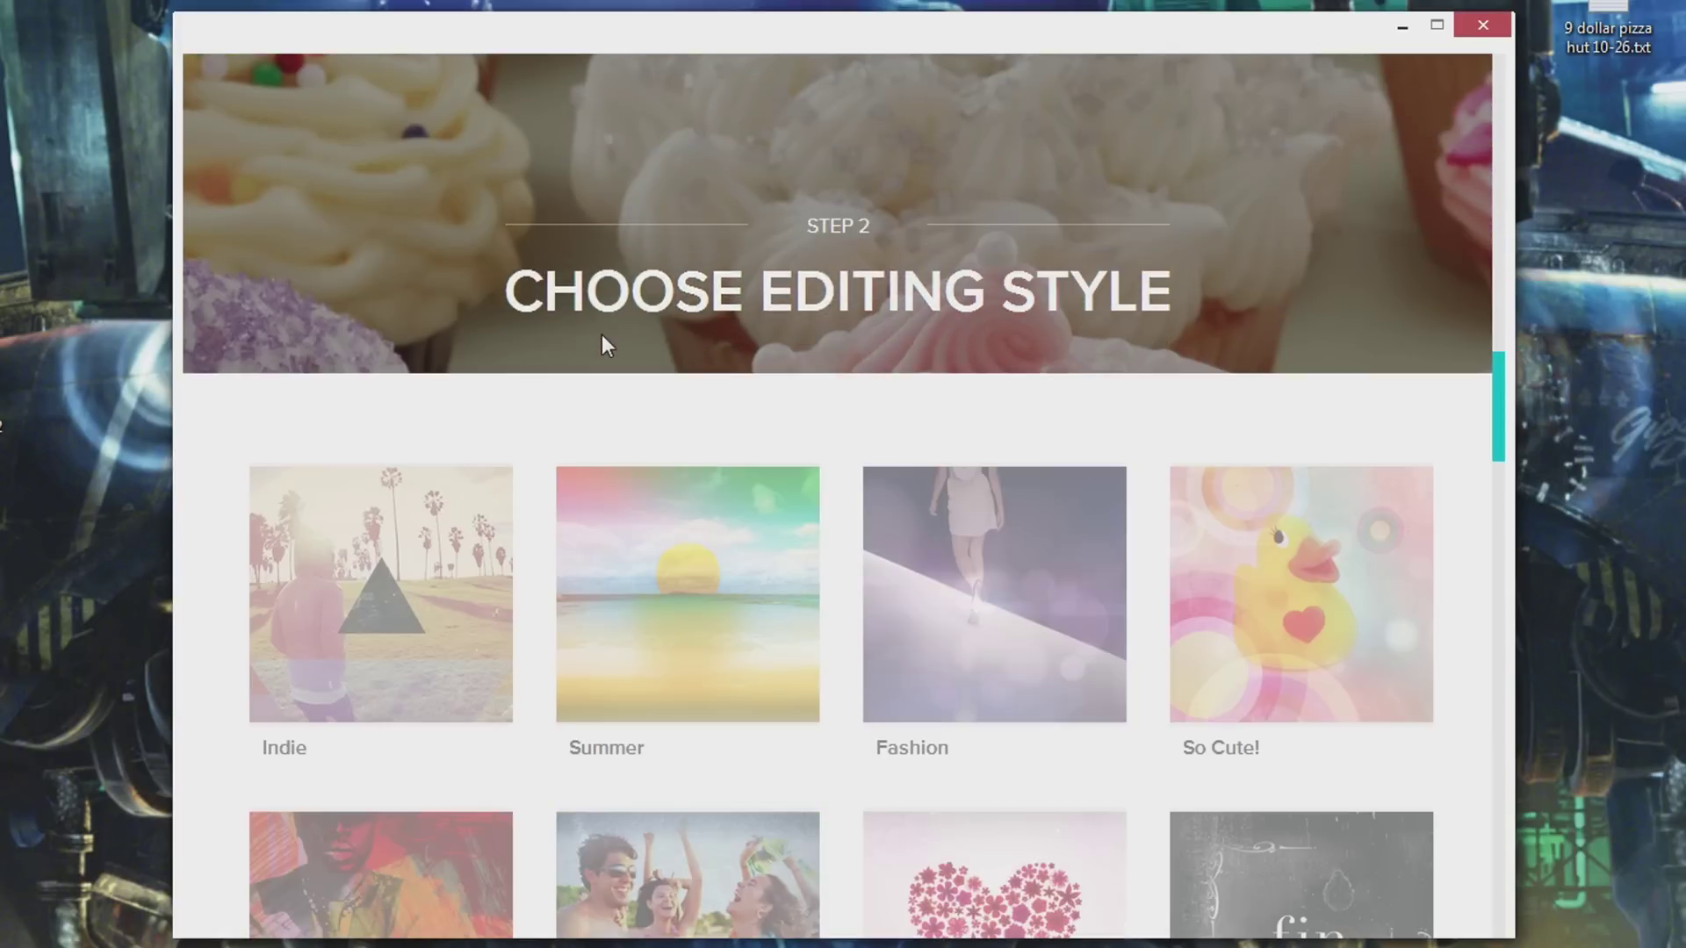
scroll(583, 332, "up", 8)
scroll(583, 338, "down", 7)
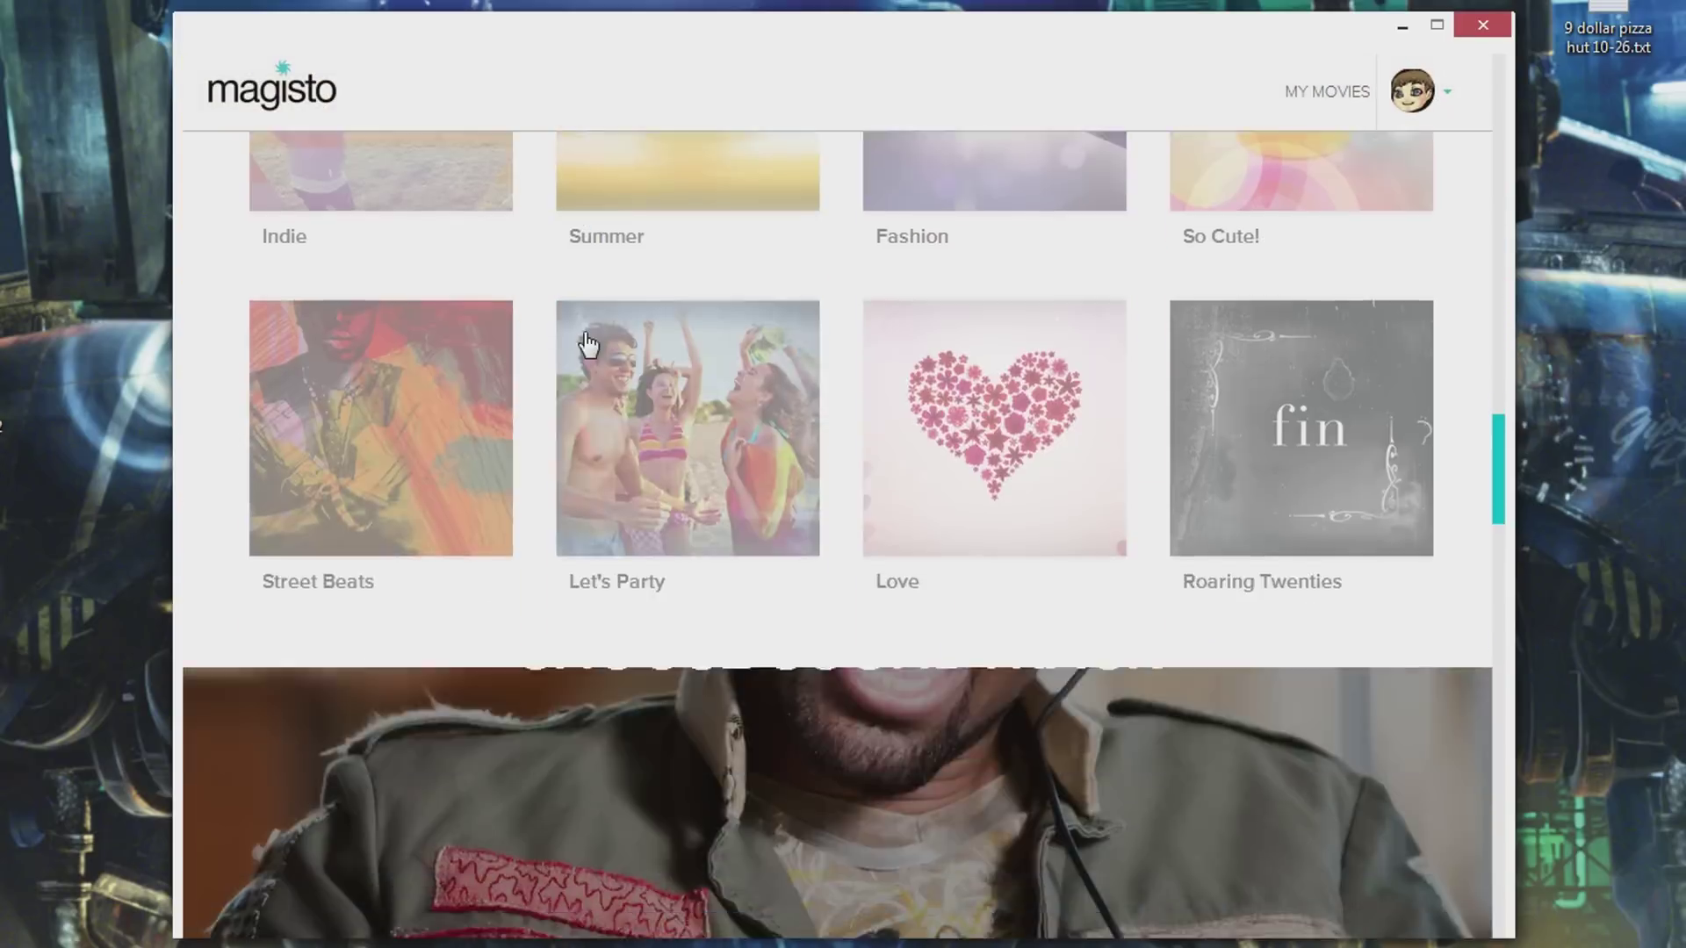
scroll(562, 316, "up", 2)
scroll(1005, 365, "down", 5)
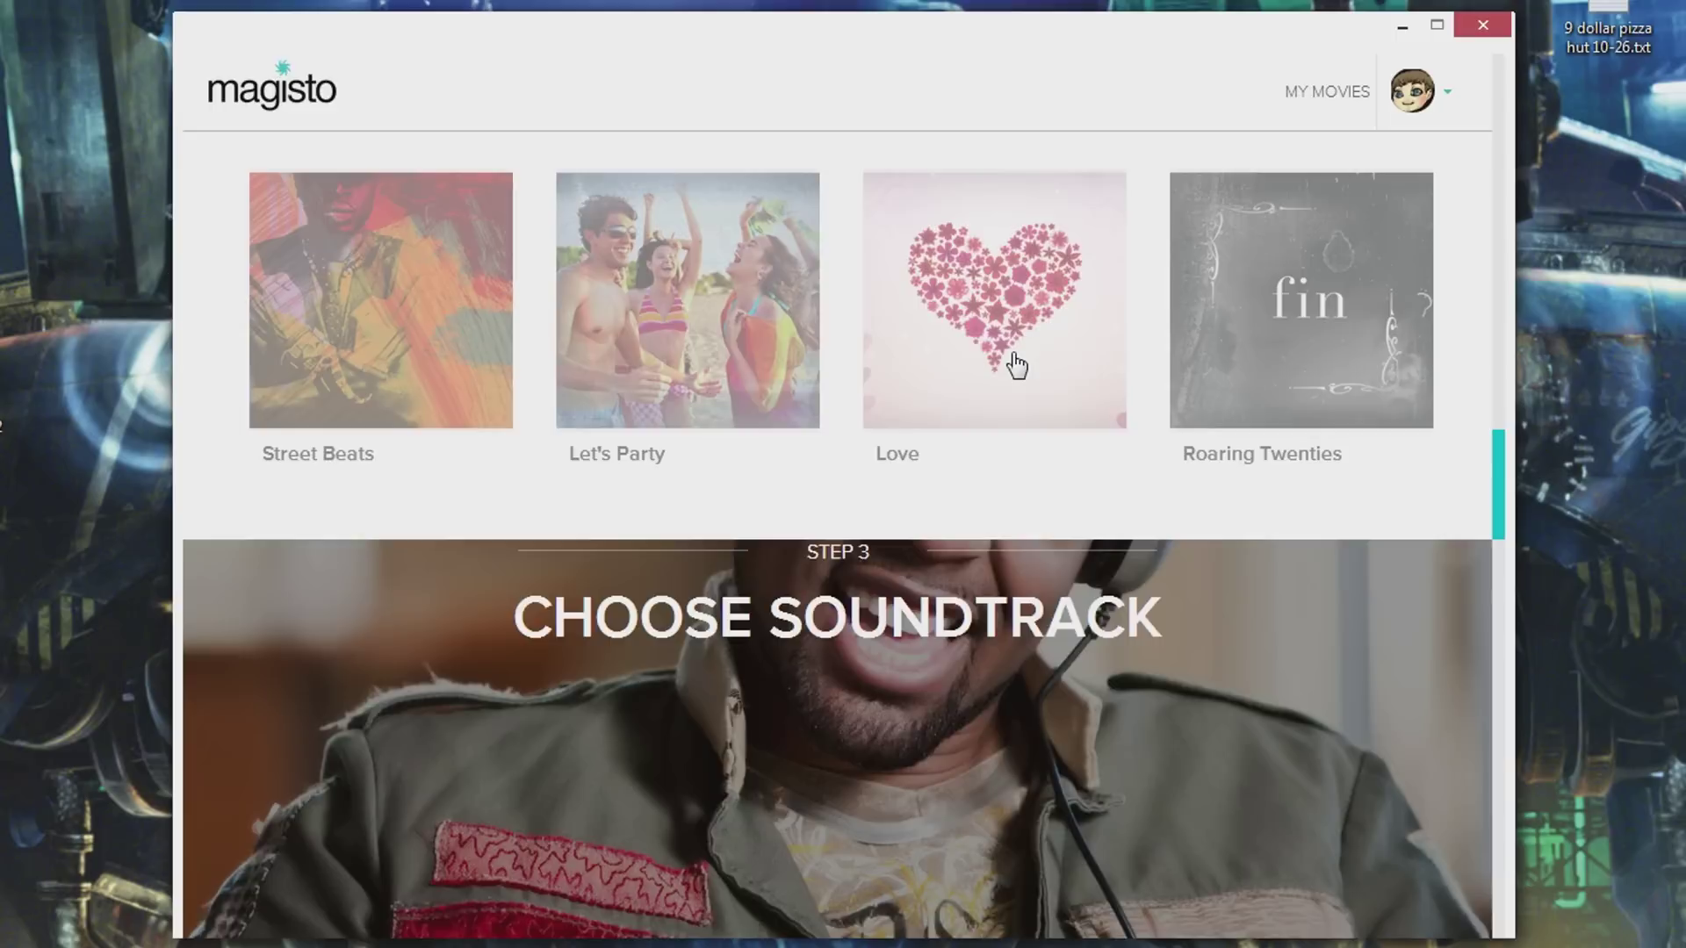
scroll(1002, 349, "up", 5)
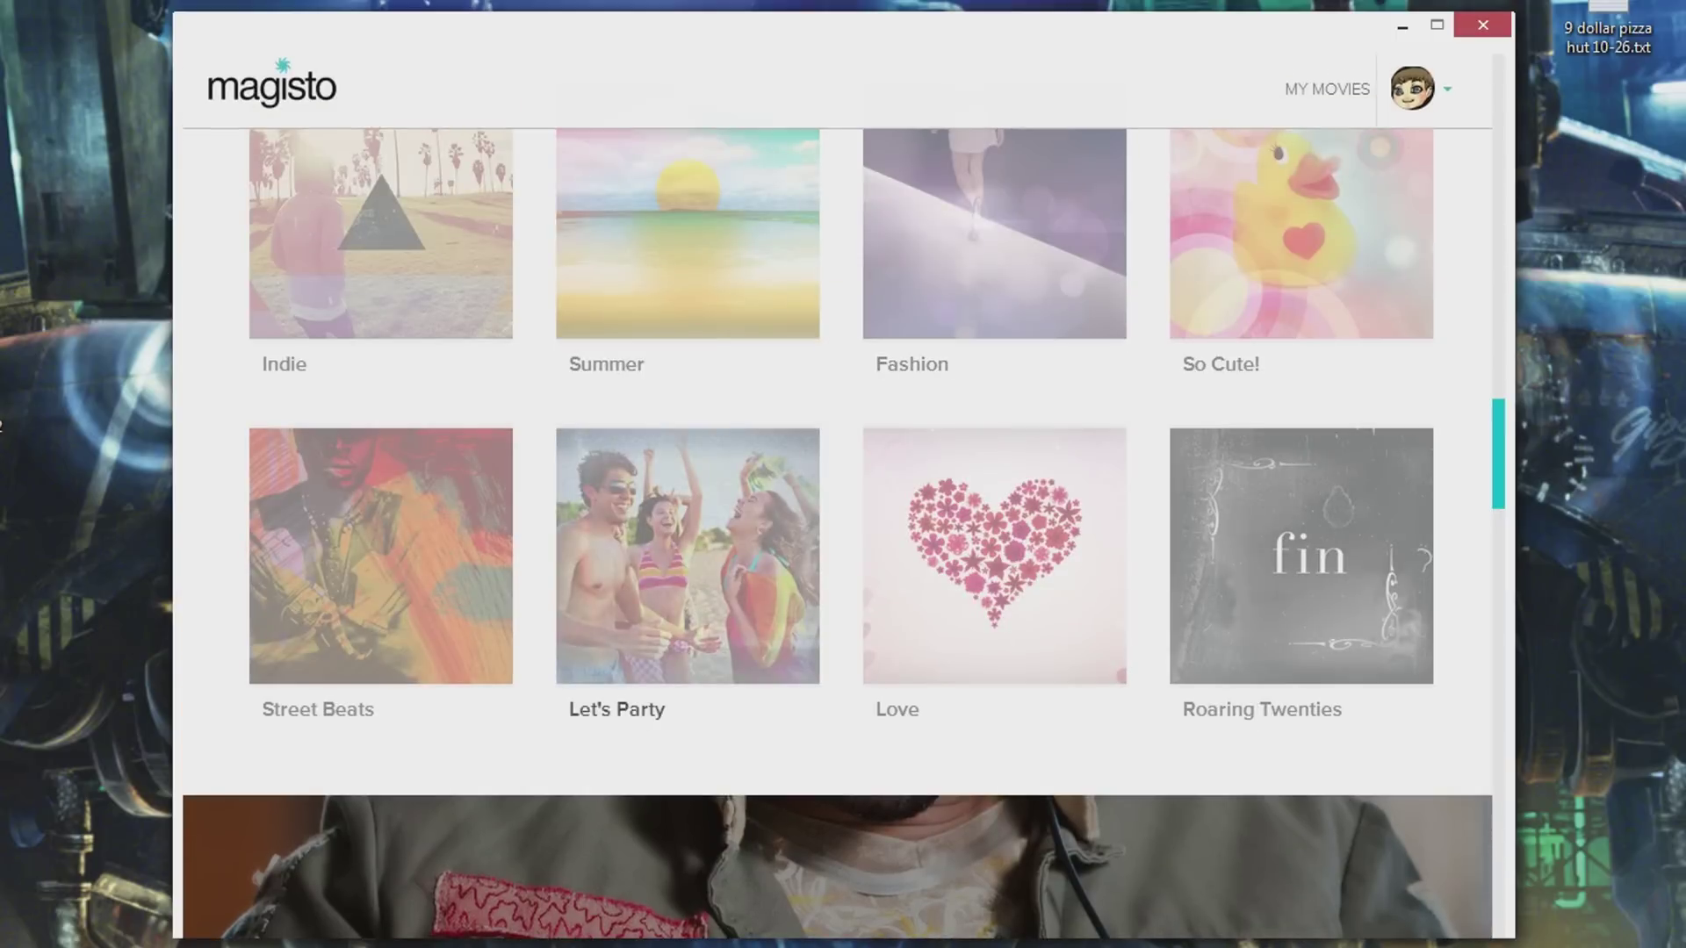
scroll(917, 546, "down", 10)
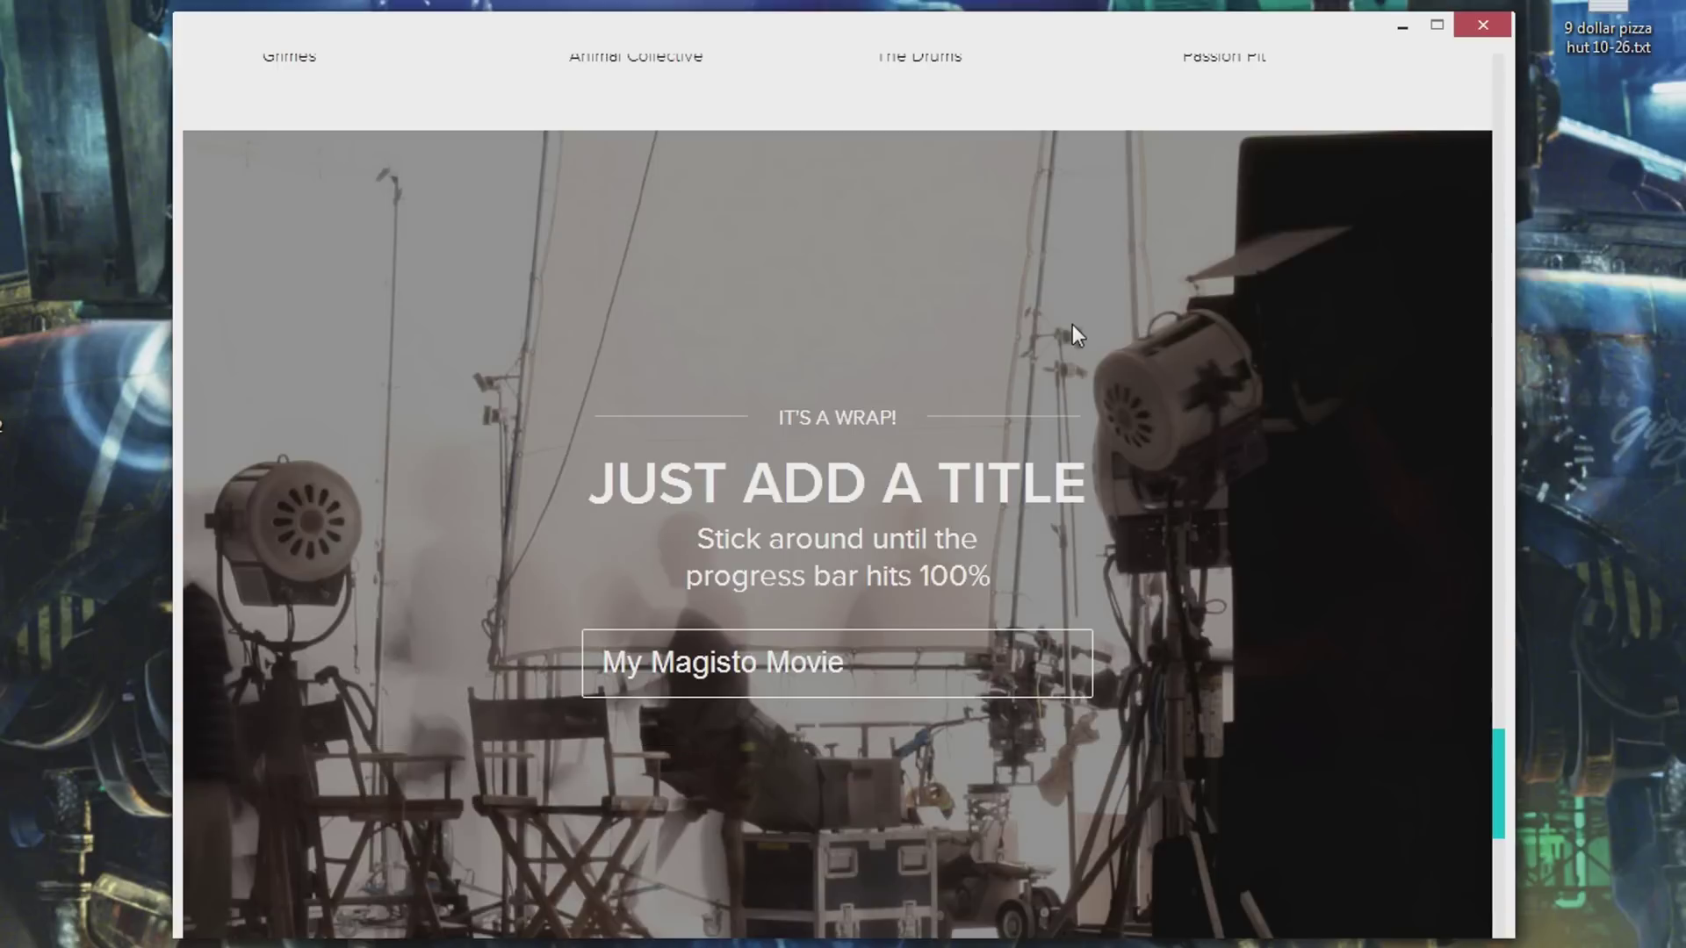
scroll(1071, 324, "up", 4)
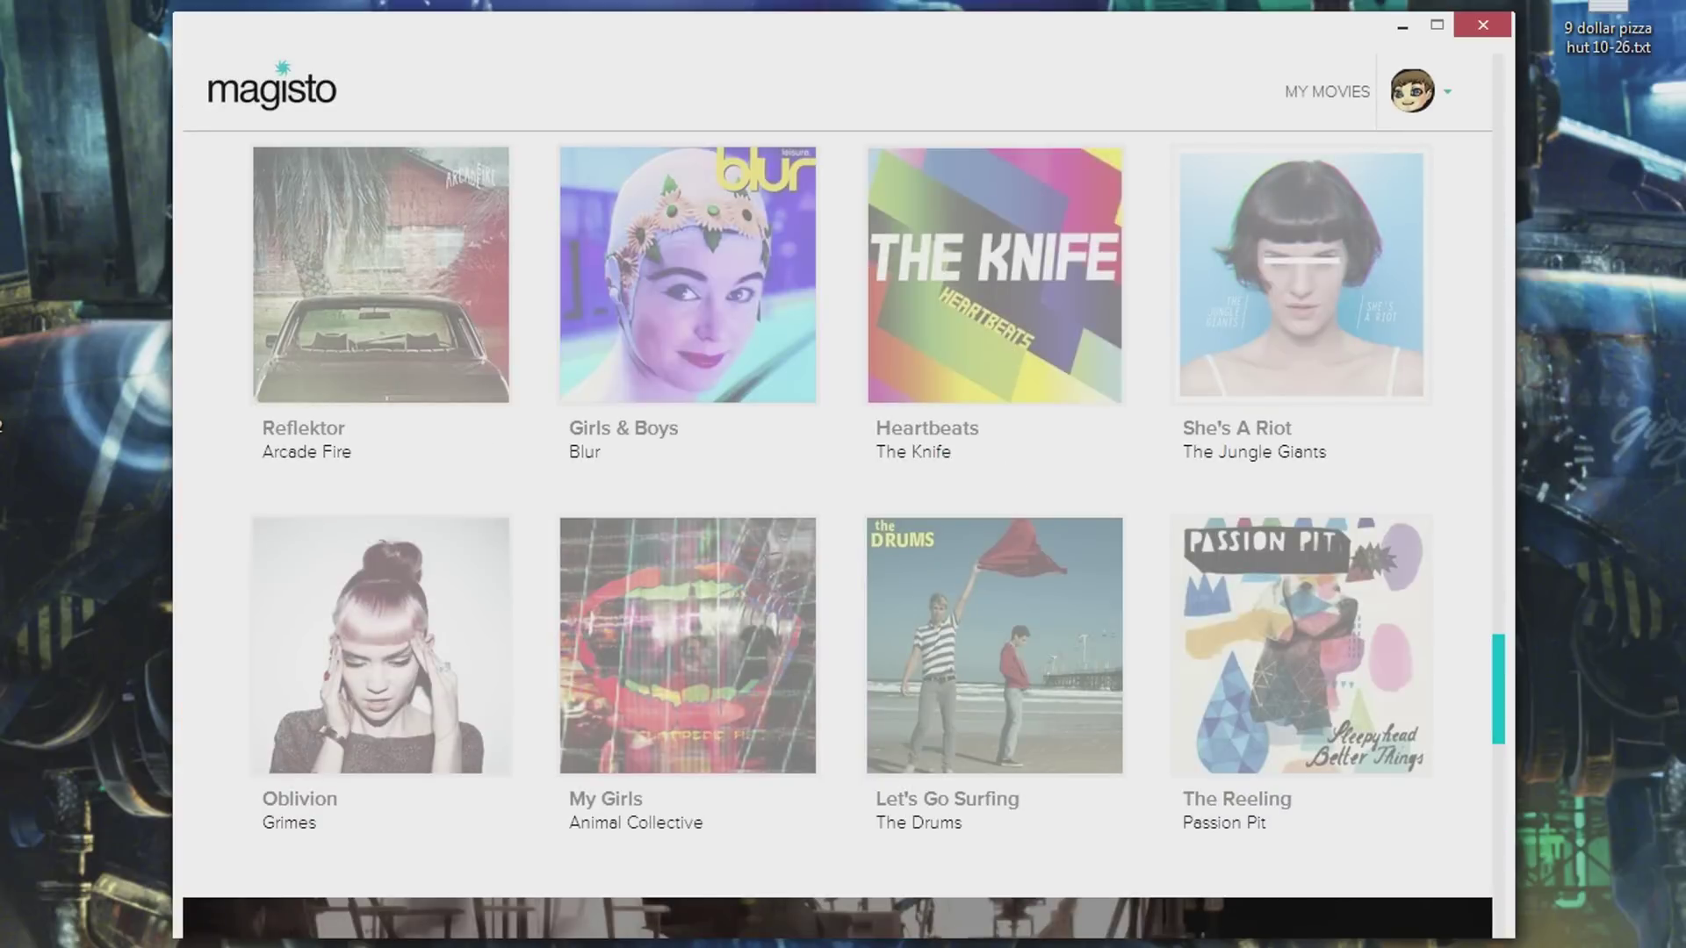
scroll(736, 566, "up", 15)
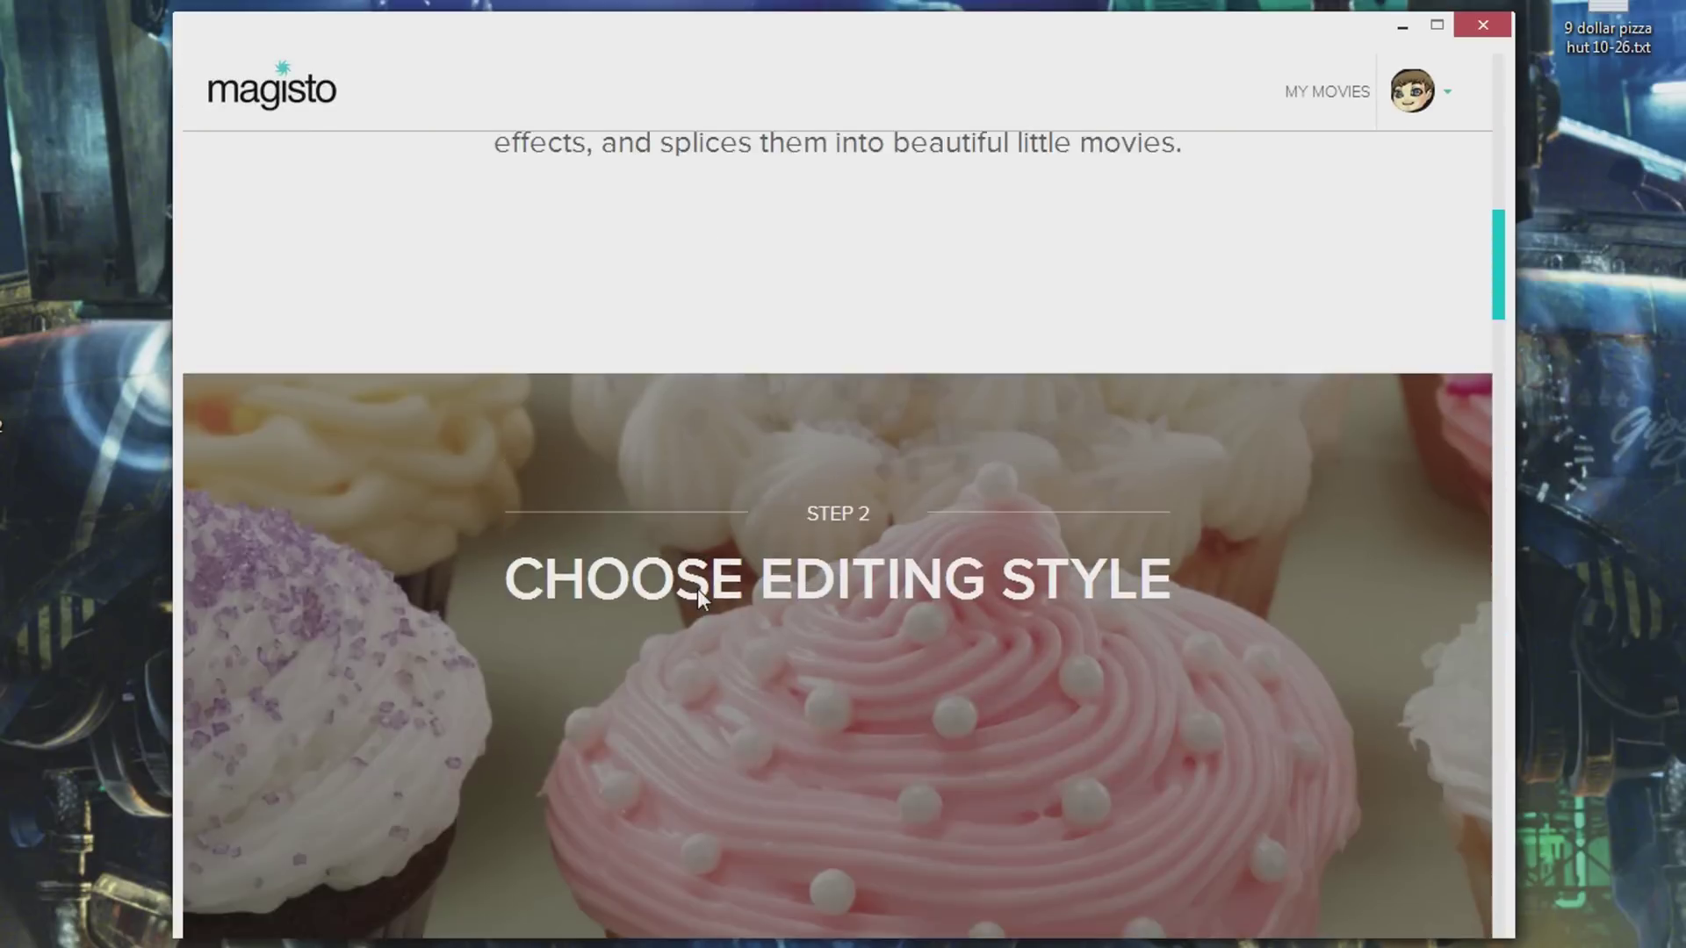
scroll(697, 588, "up", 2)
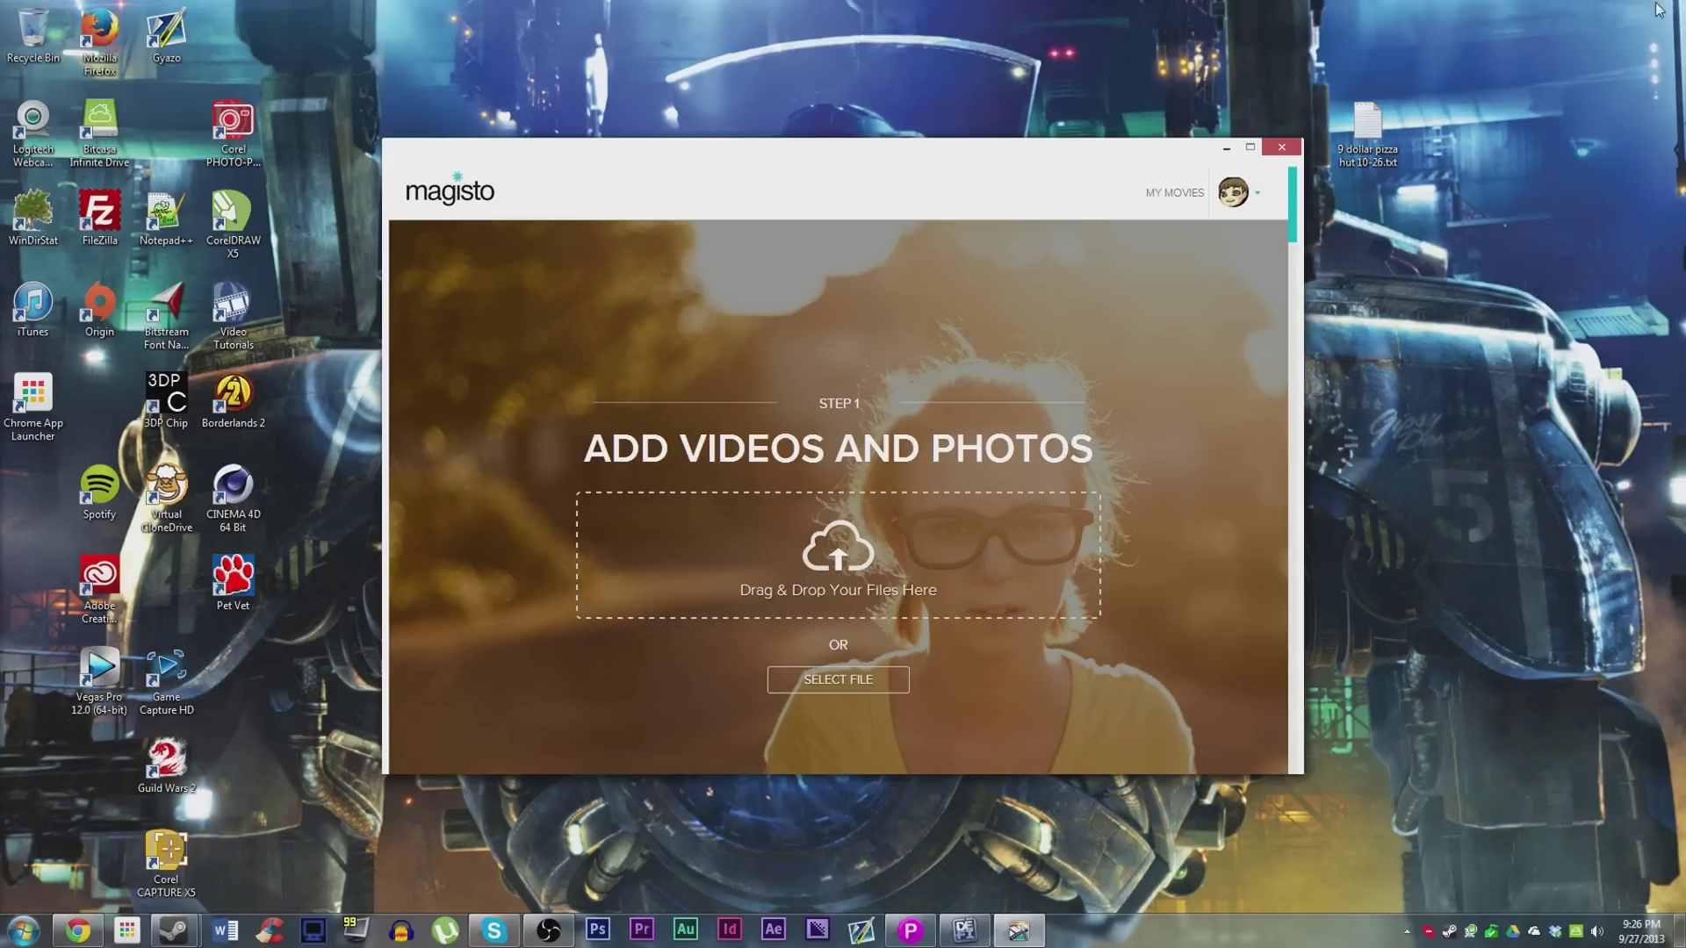
Close Magisto, uninstall and remove it in the Chrome App Launcher, then dismiss the launcher.
left_click(1281, 147)
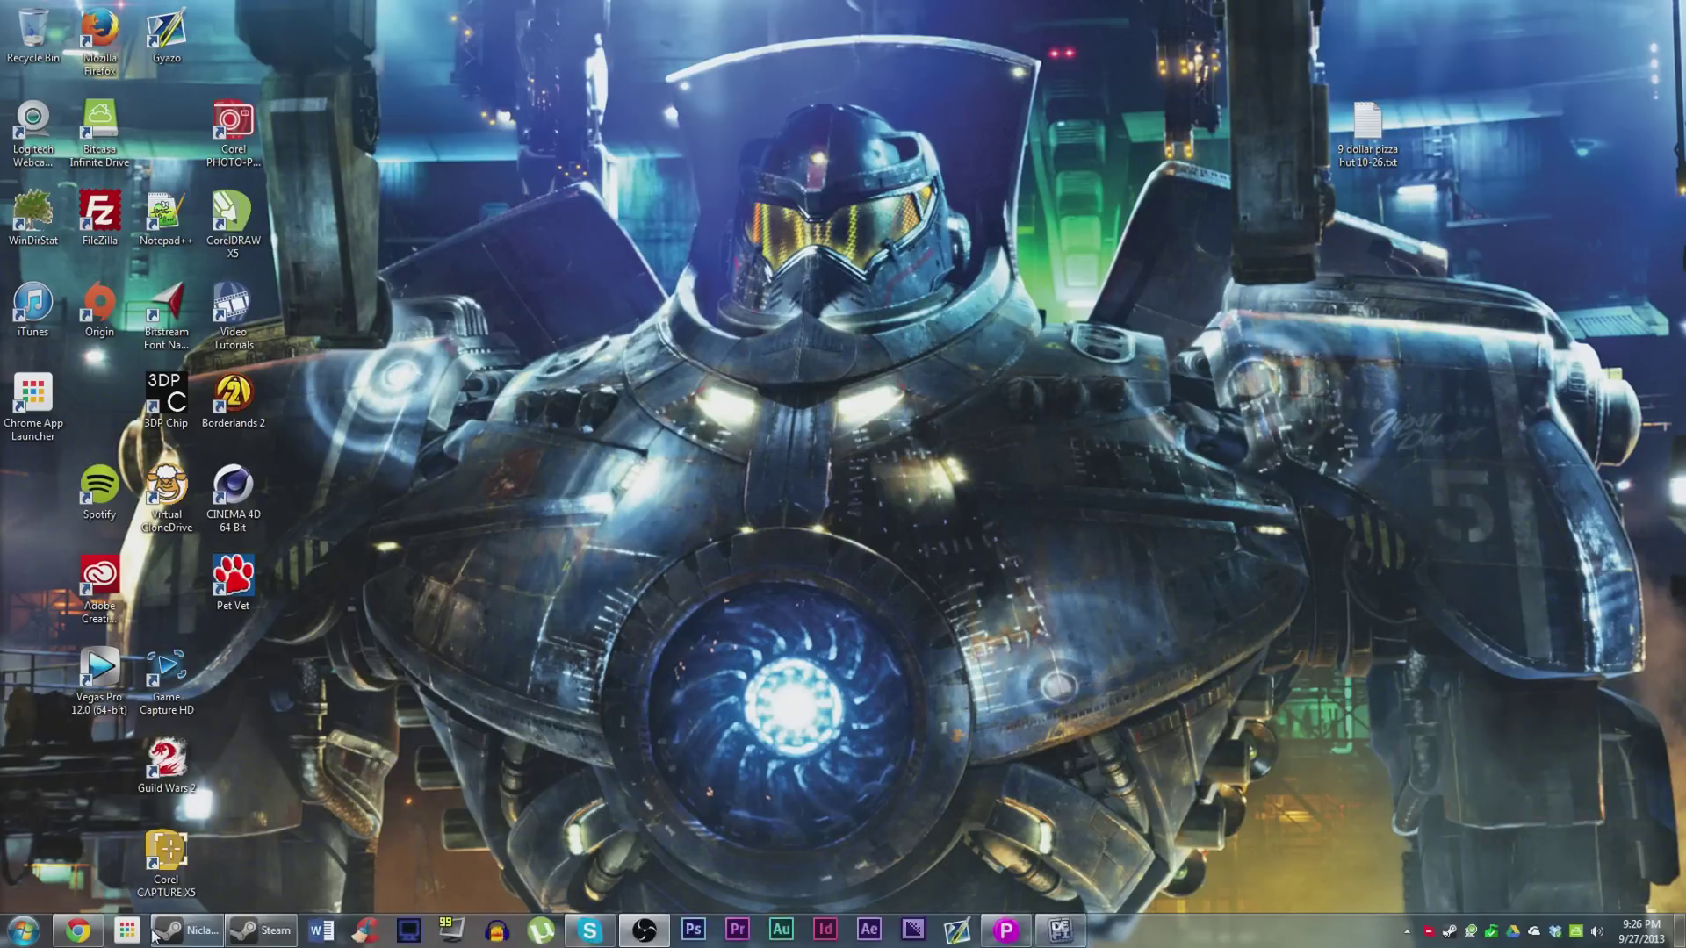
left_click(128, 929)
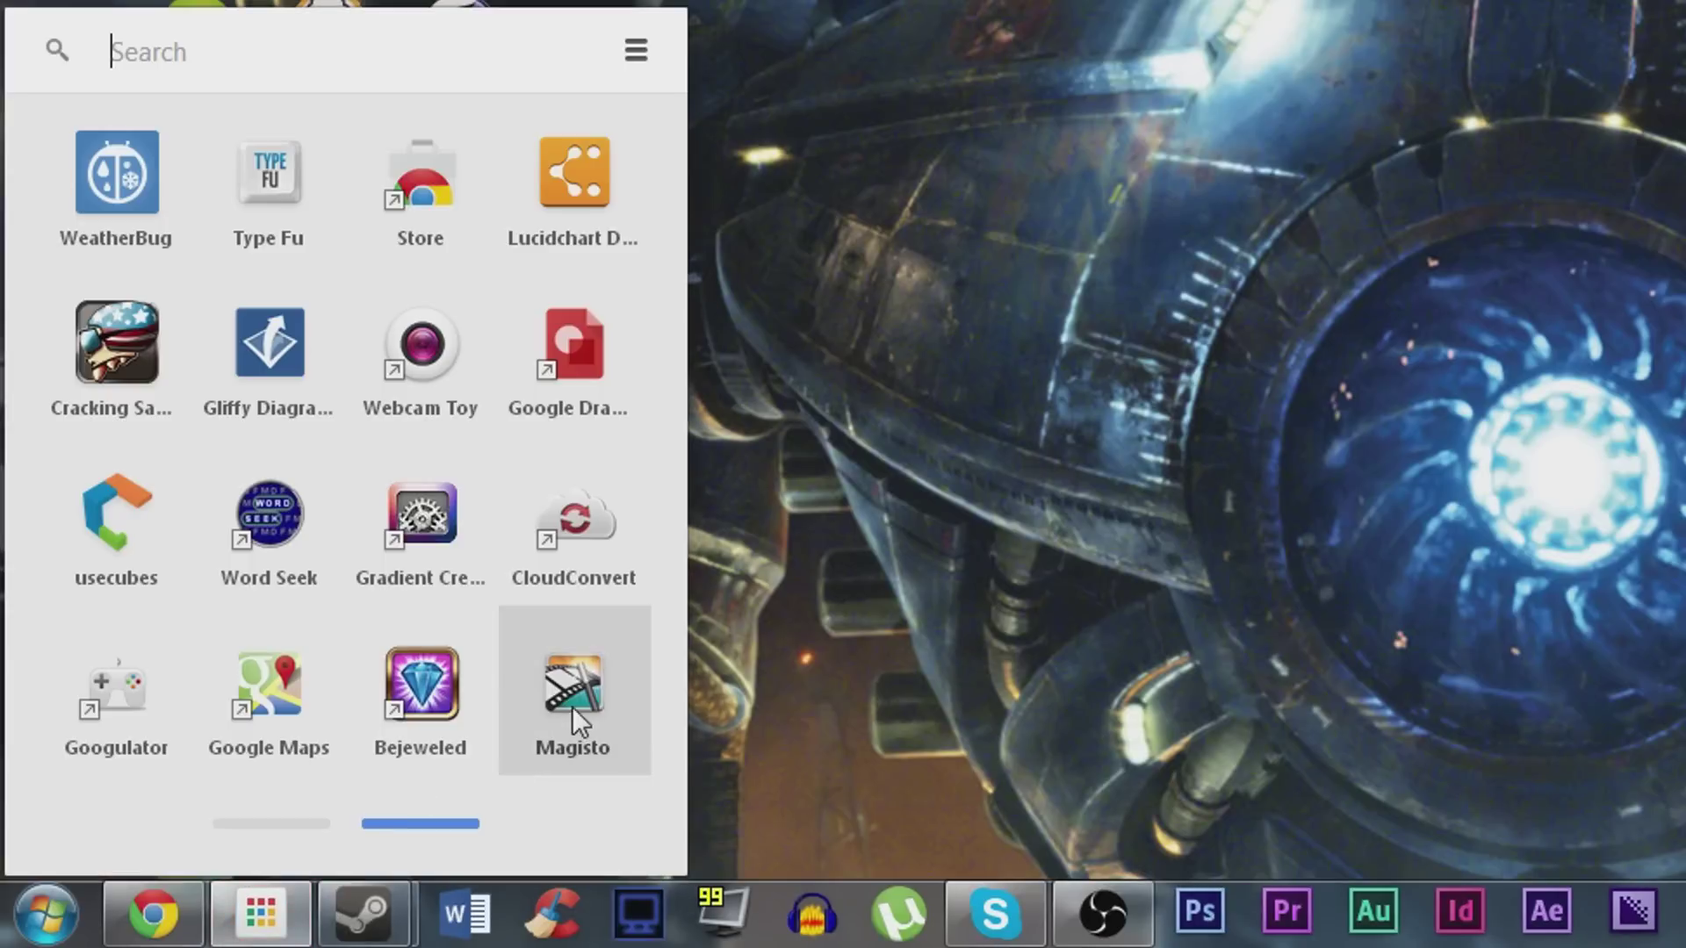
right_click(572, 702)
left_click(637, 805)
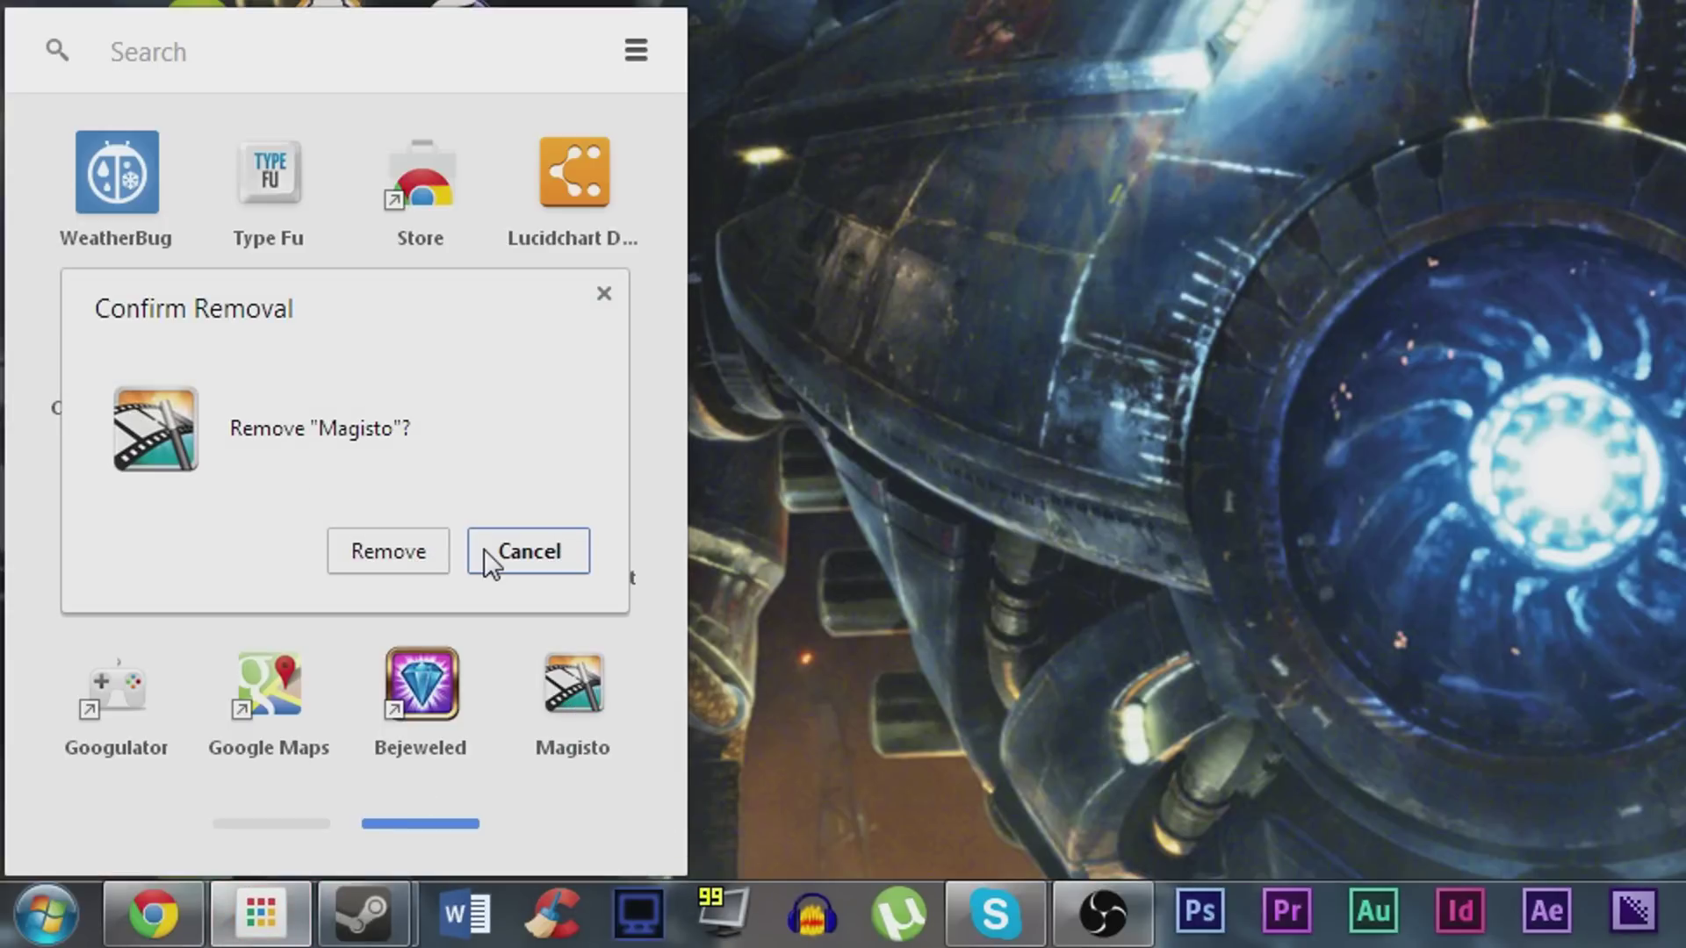
left_click(388, 552)
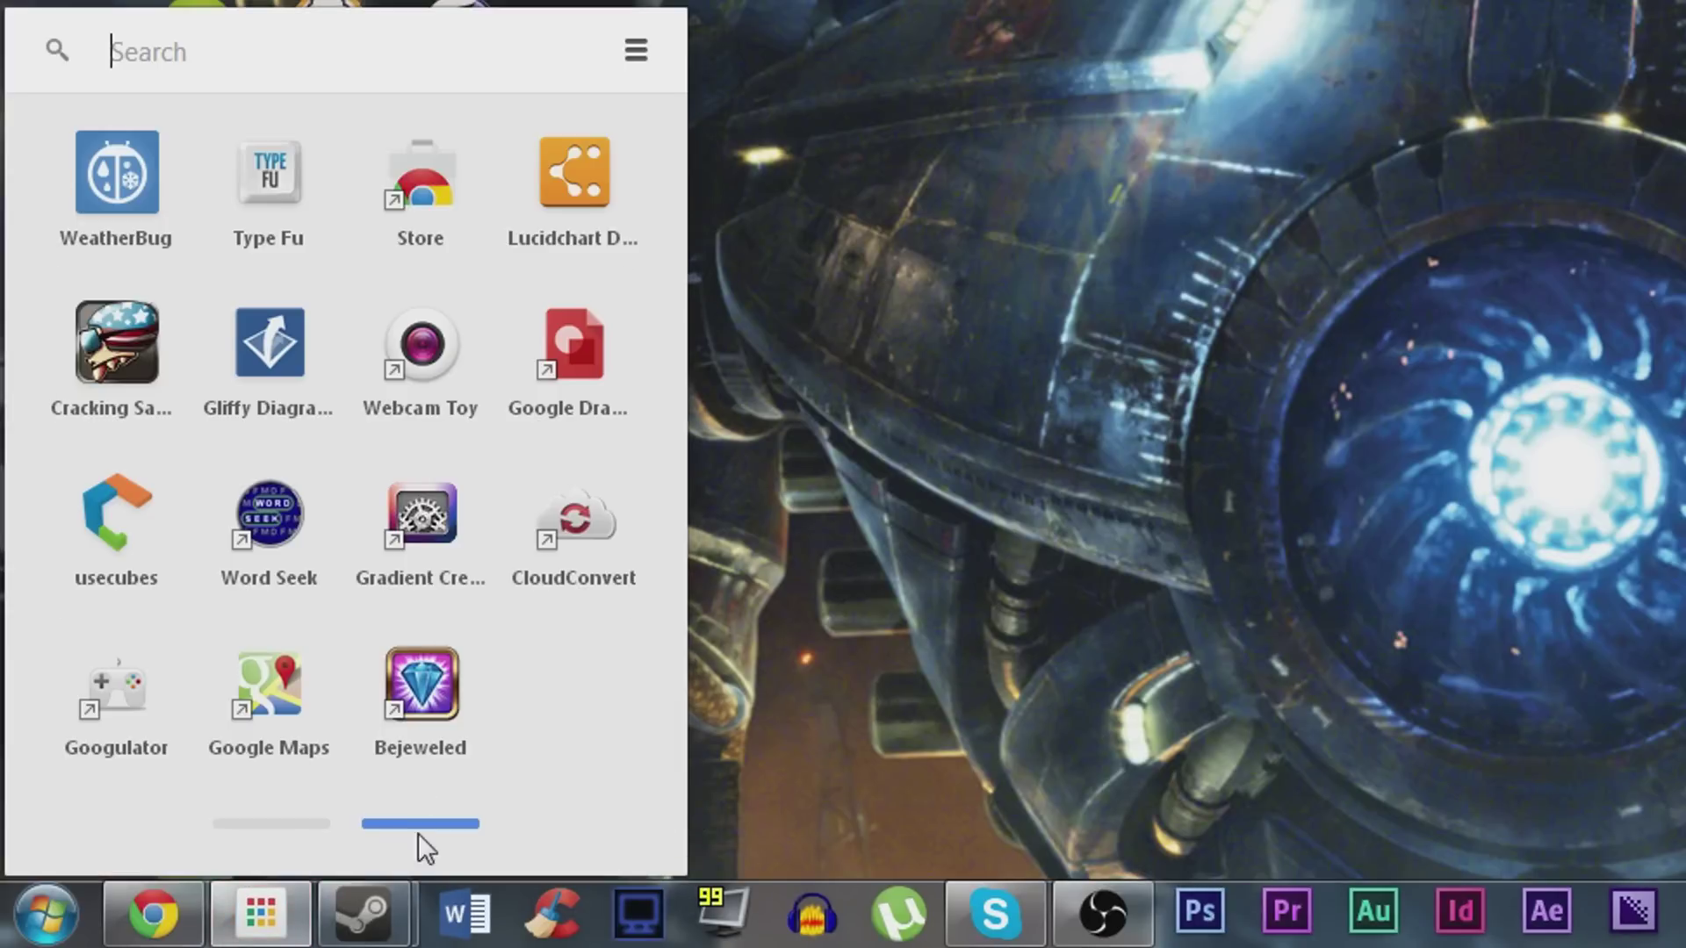
left_click(324, 834)
left_click(1022, 520)
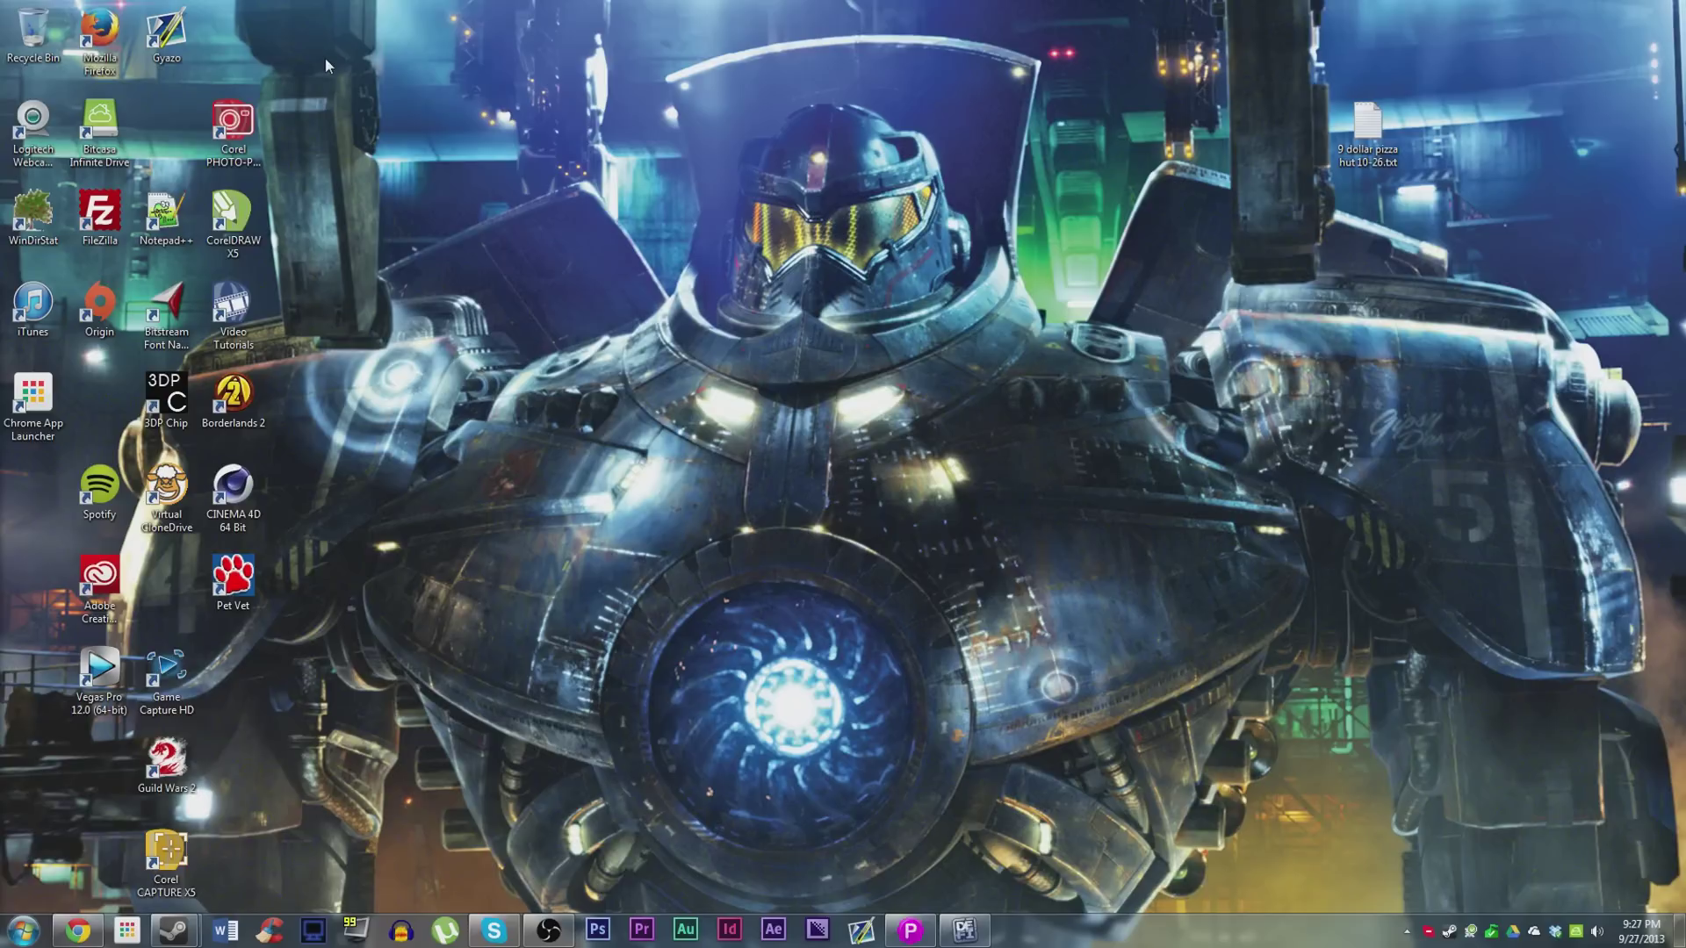
left_click_drag(256, 3, 1568, 808)
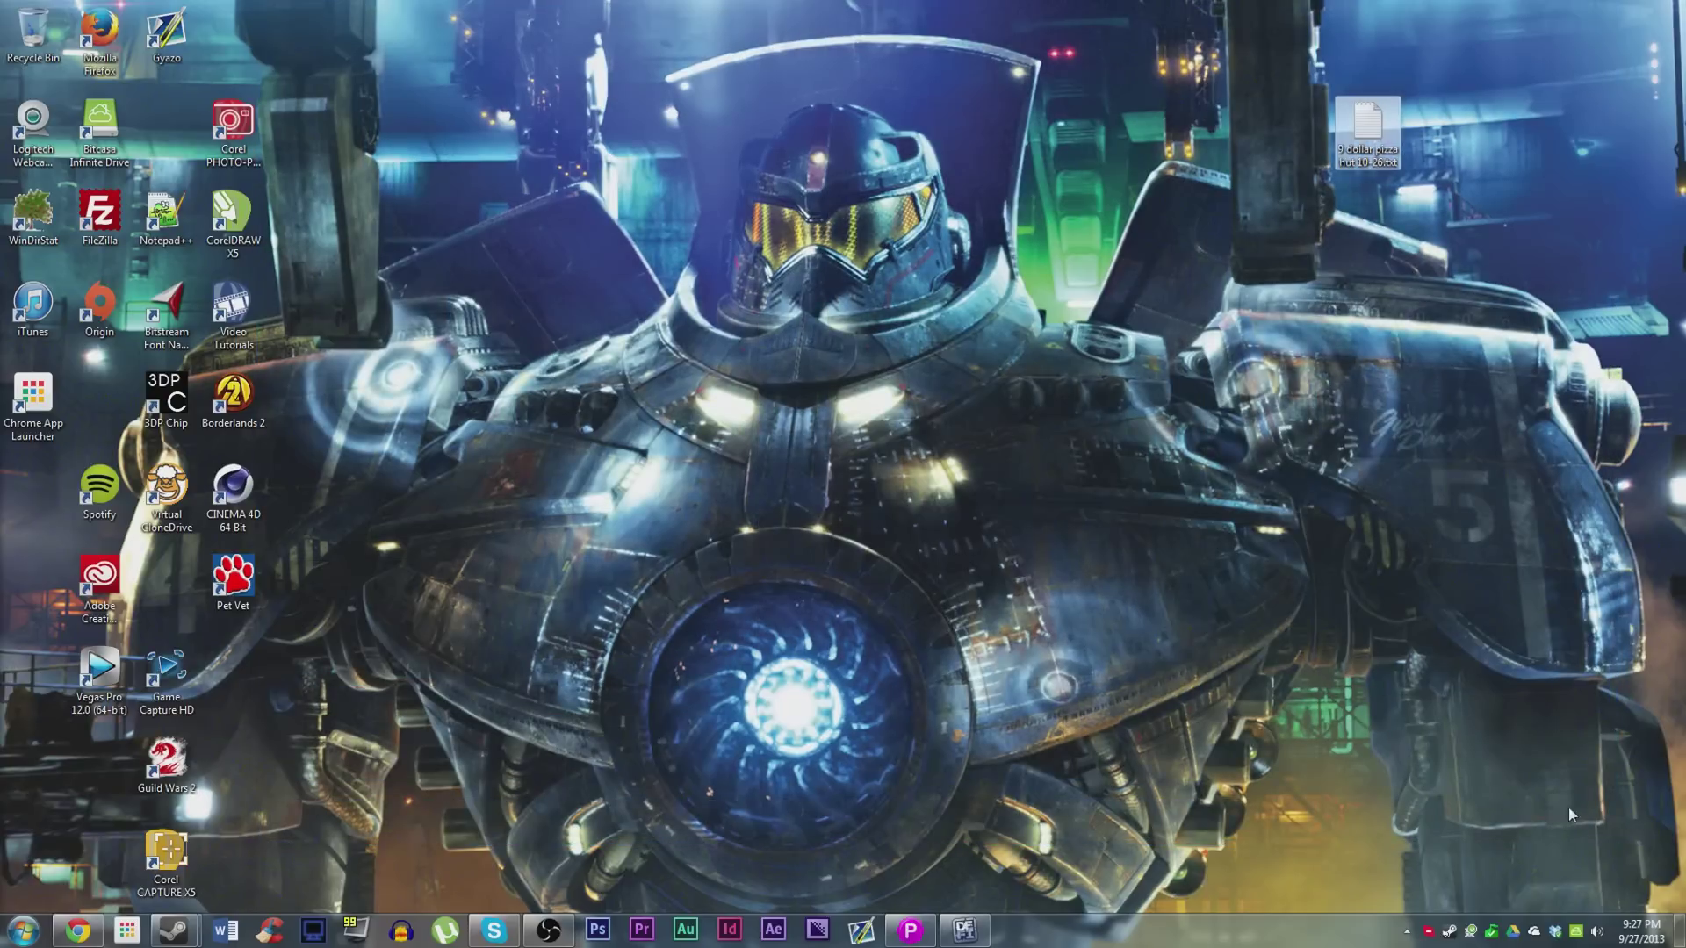
left_click(846, 328)
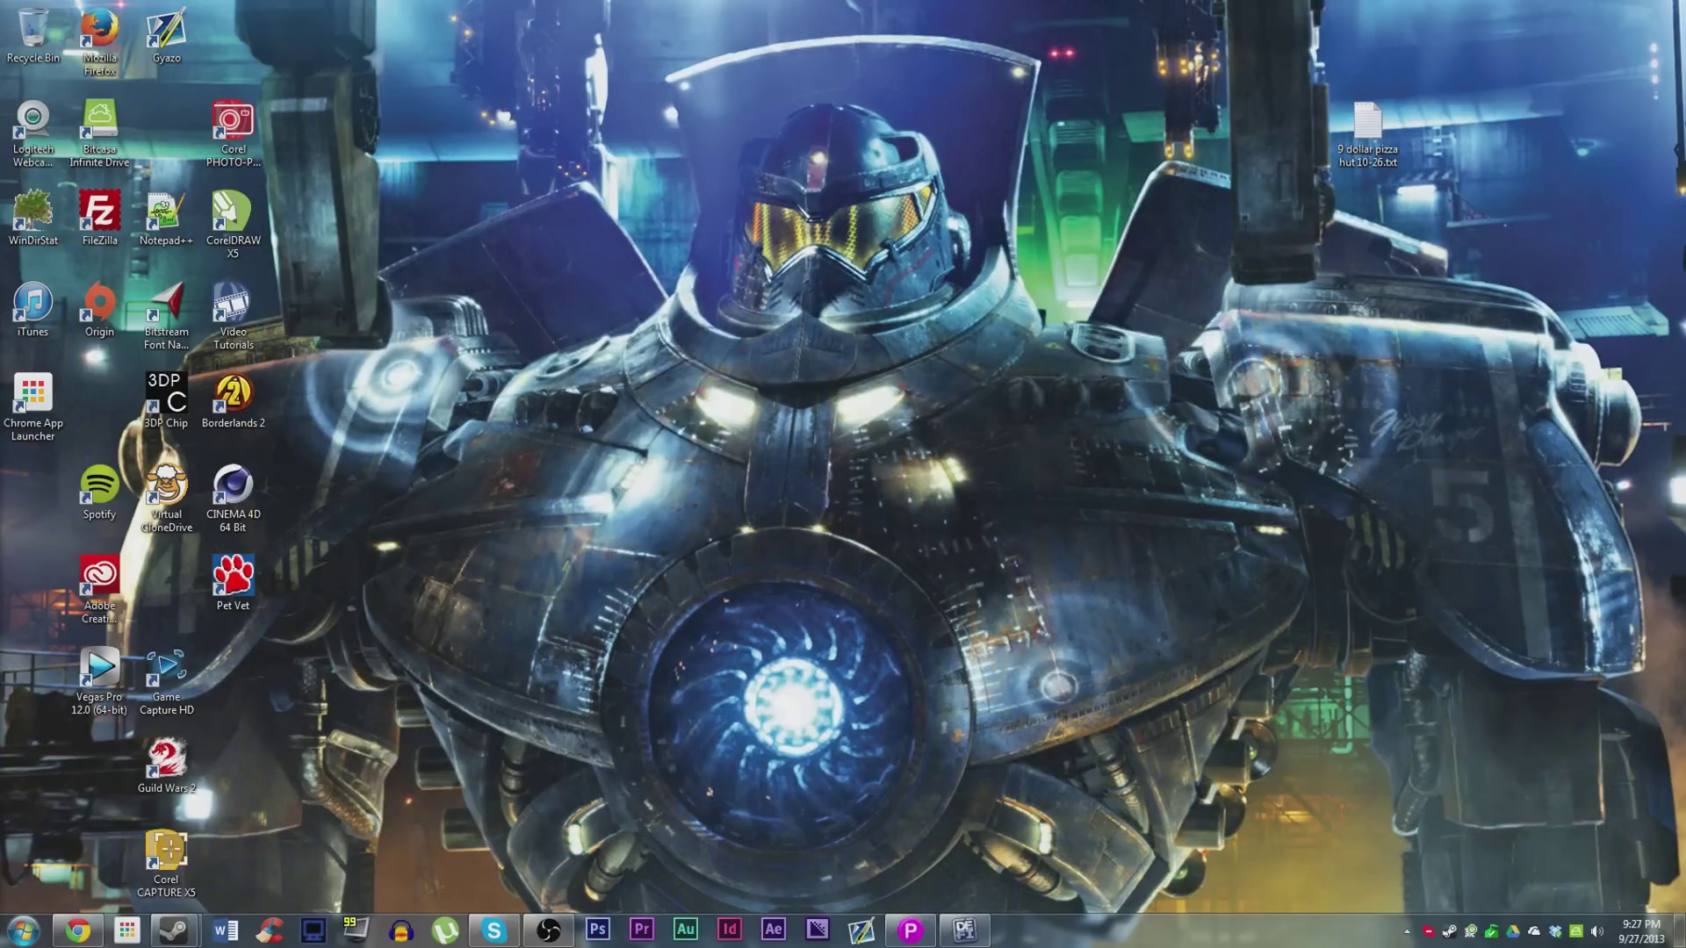